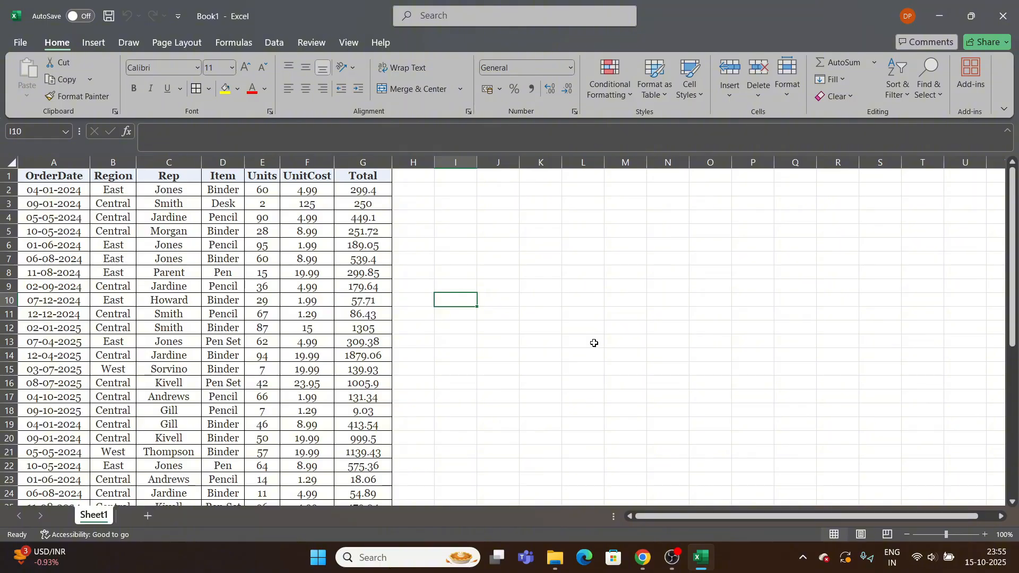
- Look over the order data's columns from OrderDate to Total
left_click(594, 345)
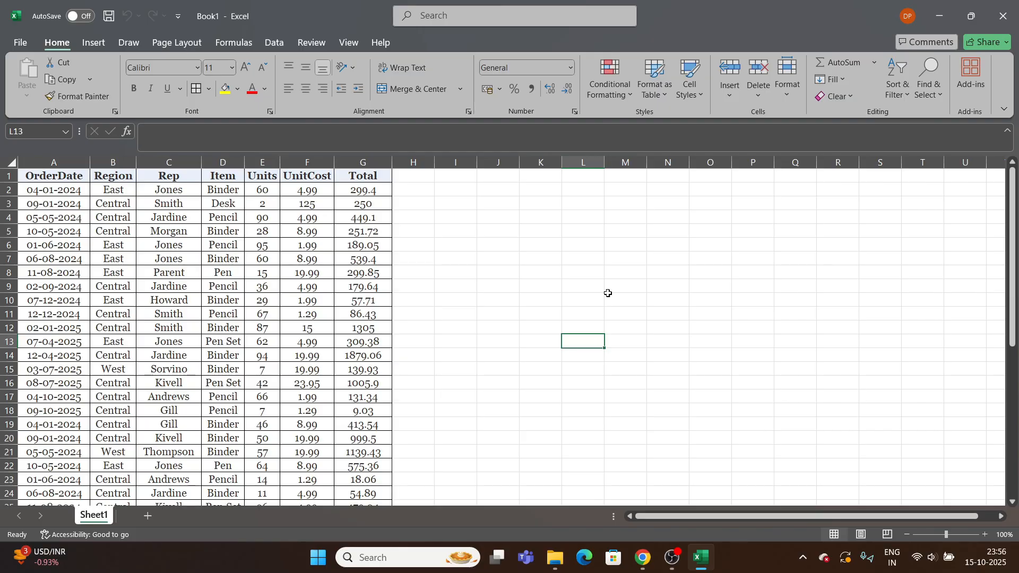
left_click(114, 244)
left_click(63, 186)
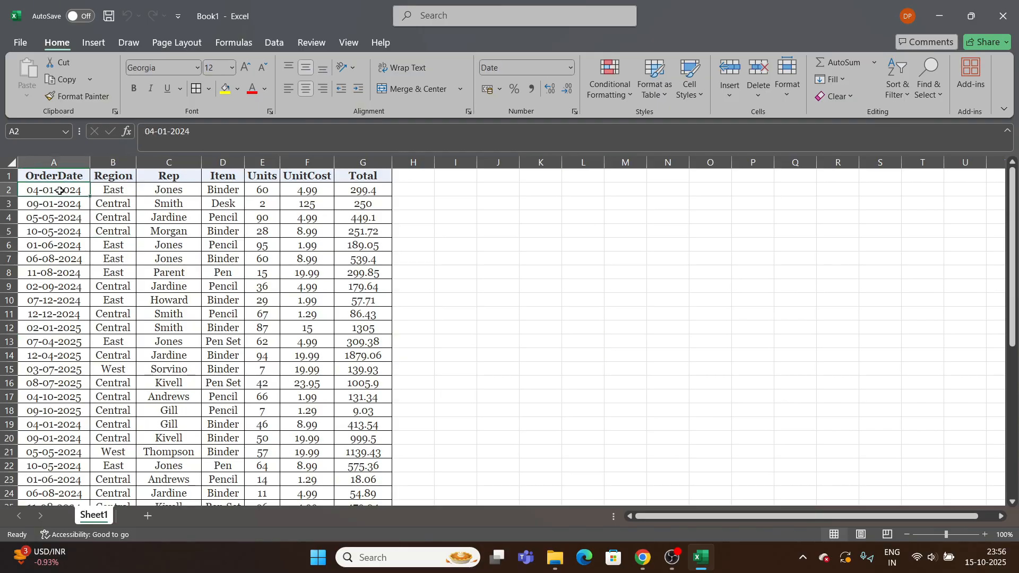
left_click(119, 193)
left_click(175, 189)
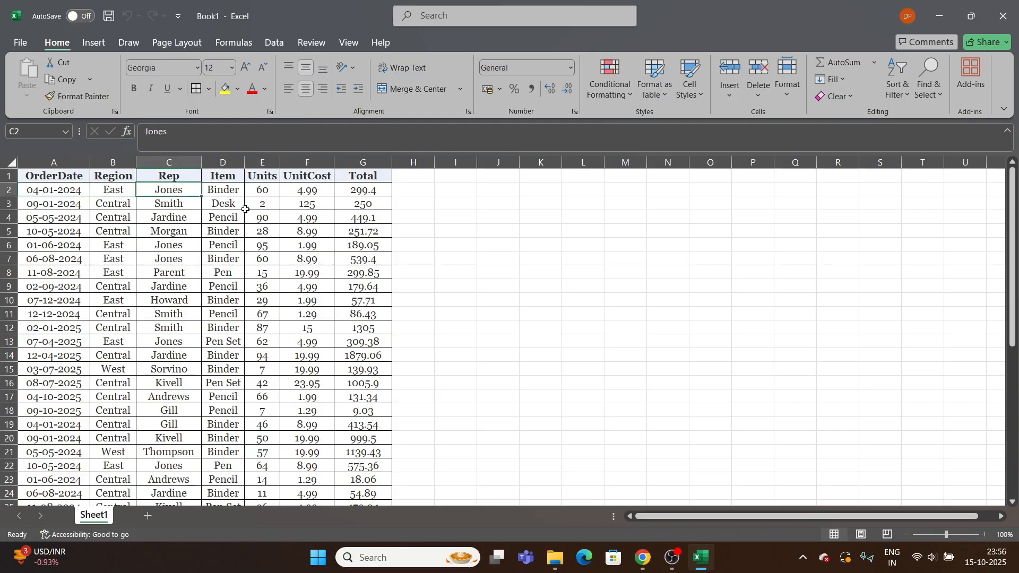
left_click(239, 192)
left_click(265, 205)
left_click(309, 199)
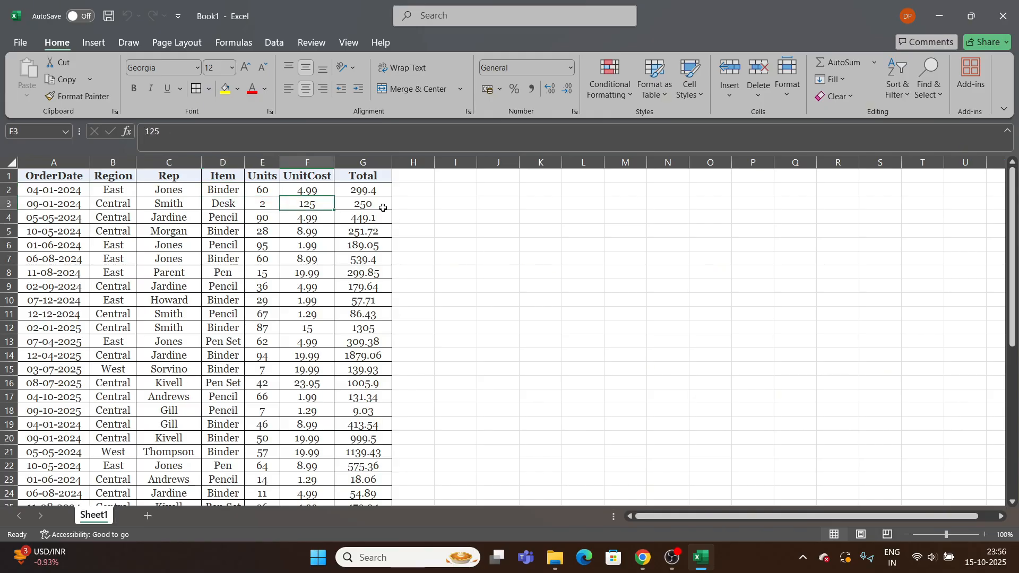
left_click(383, 207)
left_click(403, 241)
- Create a PivotTable from the range Sheet1!$A$1:$G$44 on a new worksheet
left_click(102, 297)
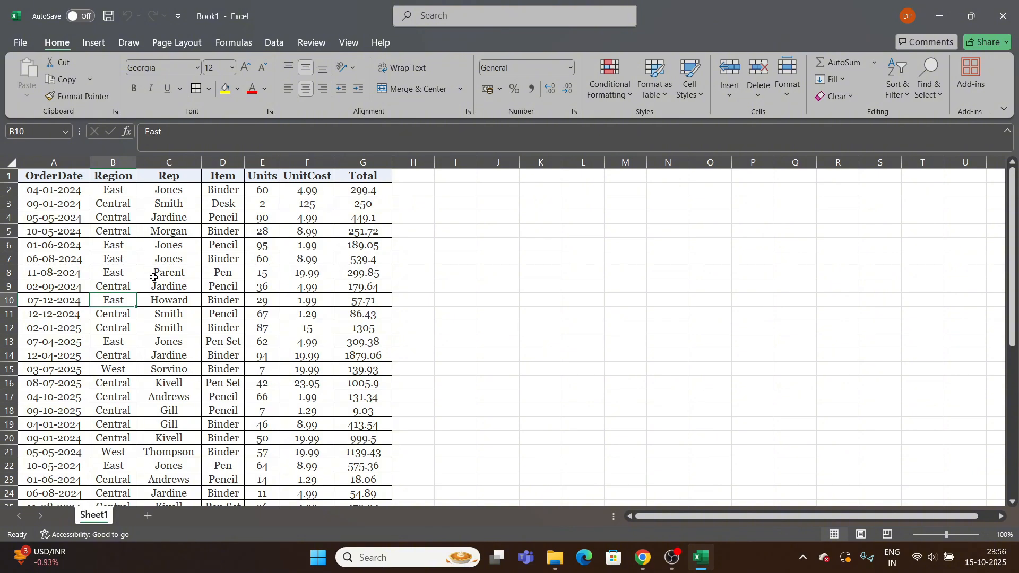
key("alt")
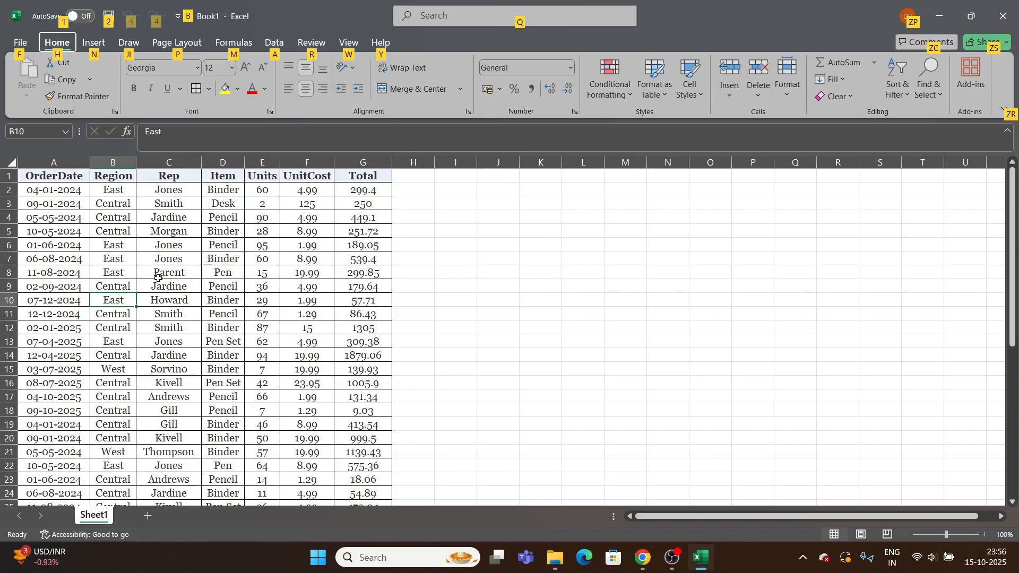
key("n")
key("v")
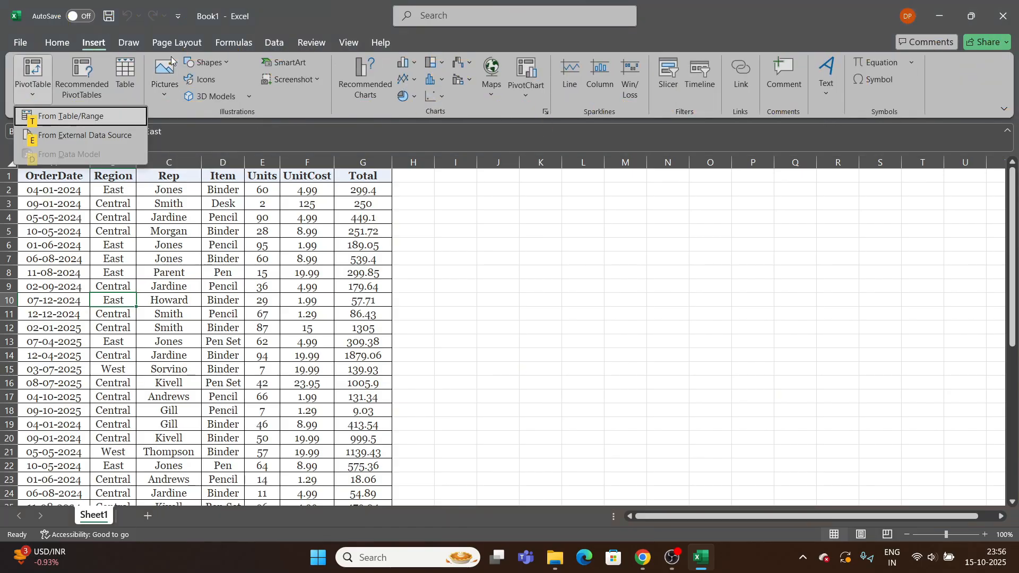
key("t")
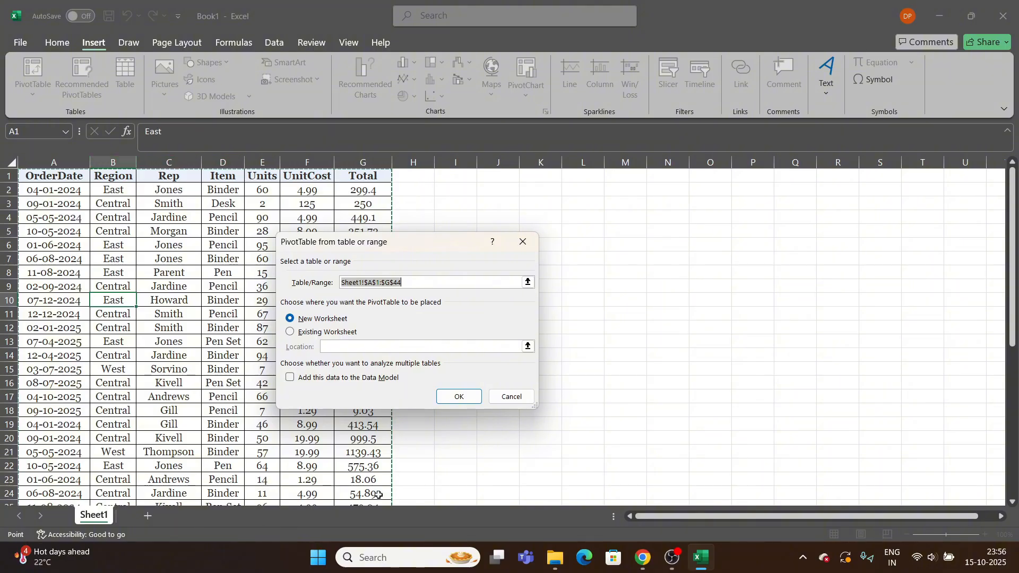
left_click_drag(384, 246, 533, 222)
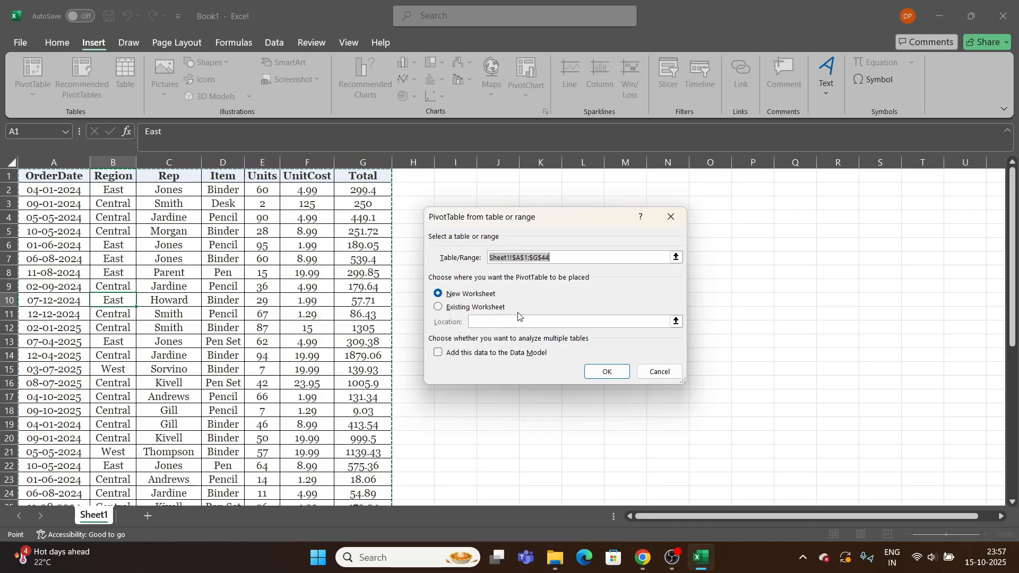
left_click(606, 371)
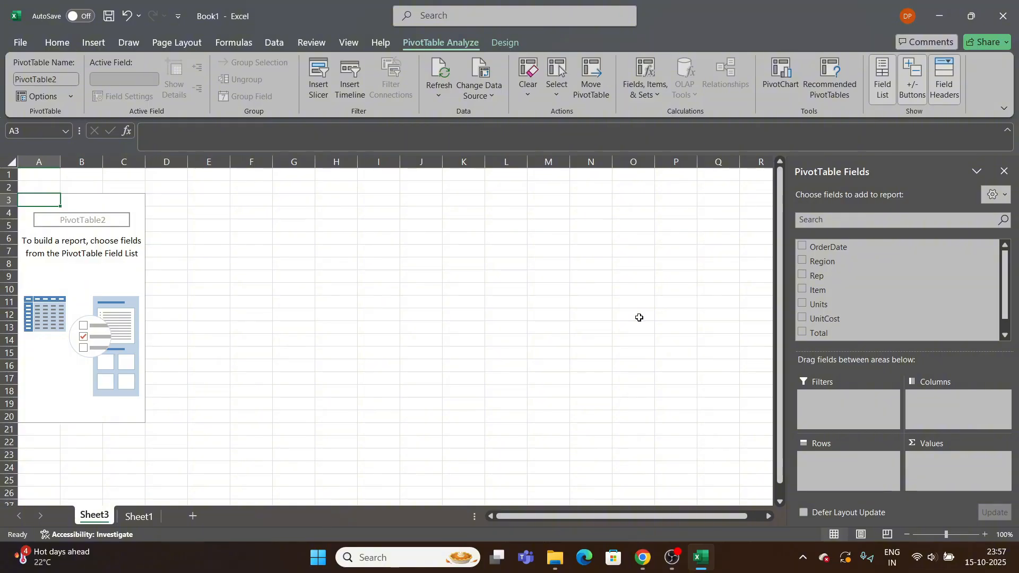
- Set up the PivotTable with Region as rows and the sum of Total as values
left_click_drag(822, 261, 855, 477)
left_click(820, 318)
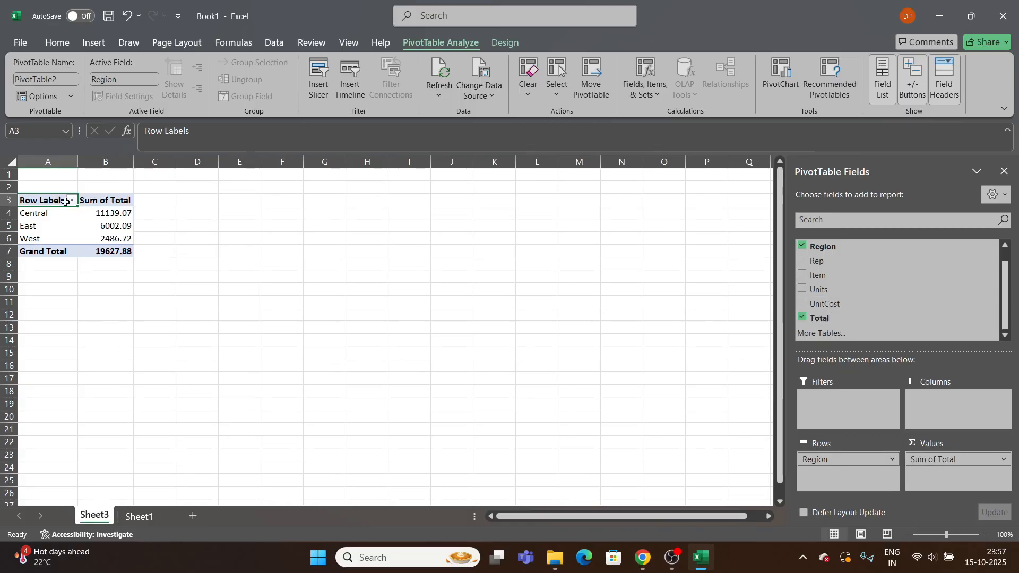
- Copy the whole region PivotTable and paste the duplicate at cell A14 of the same sheet
left_click_drag(46, 201, 122, 259)
key("ctrl+c")
left_click(37, 336)
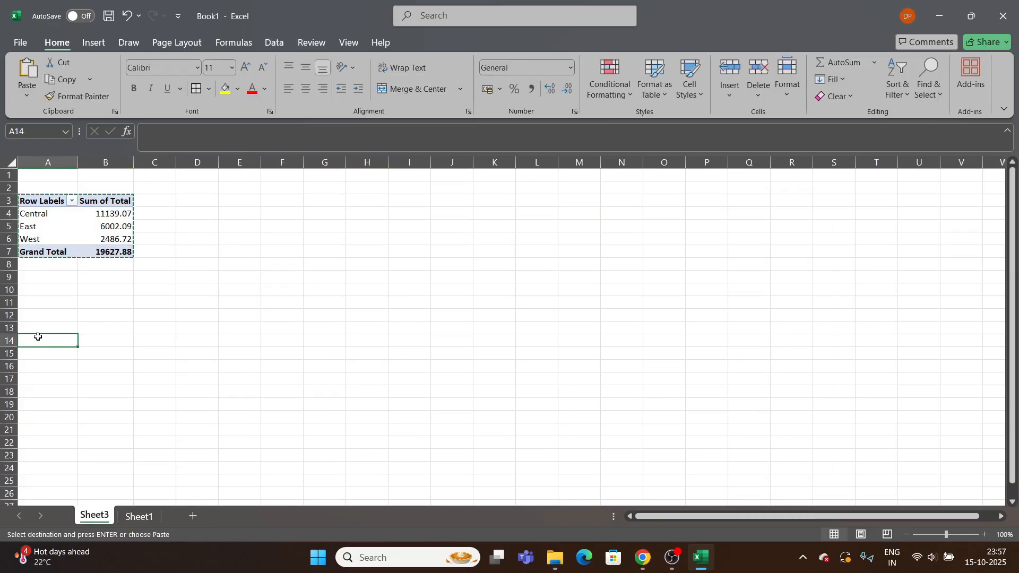
key("ctrl+v")
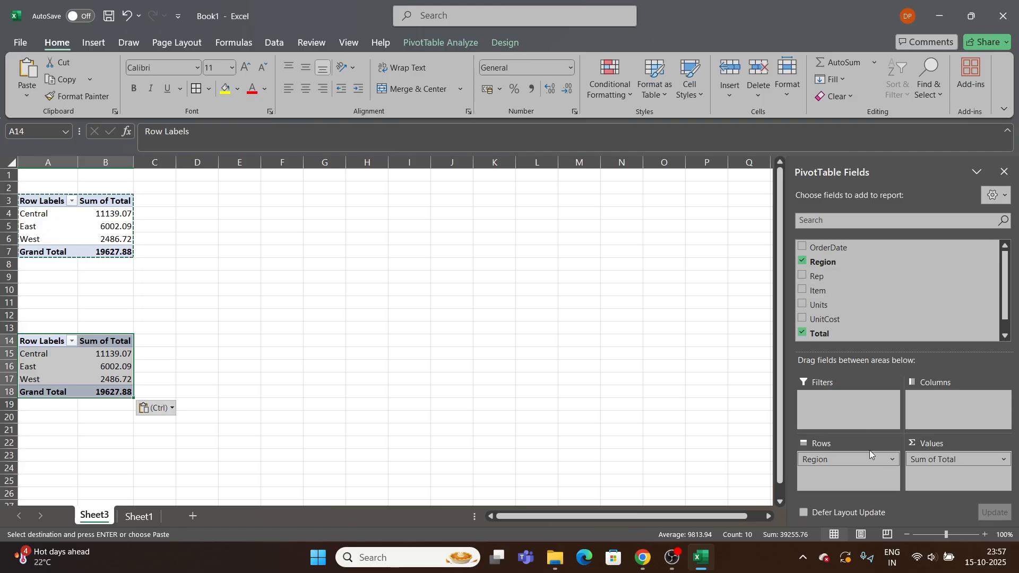
- Replace Region with Item as the row field of the copied PivotTable, and end the copy mode
left_click_drag(829, 460, 852, 461)
left_click(132, 327)
left_click(119, 417)
left_click(239, 377)
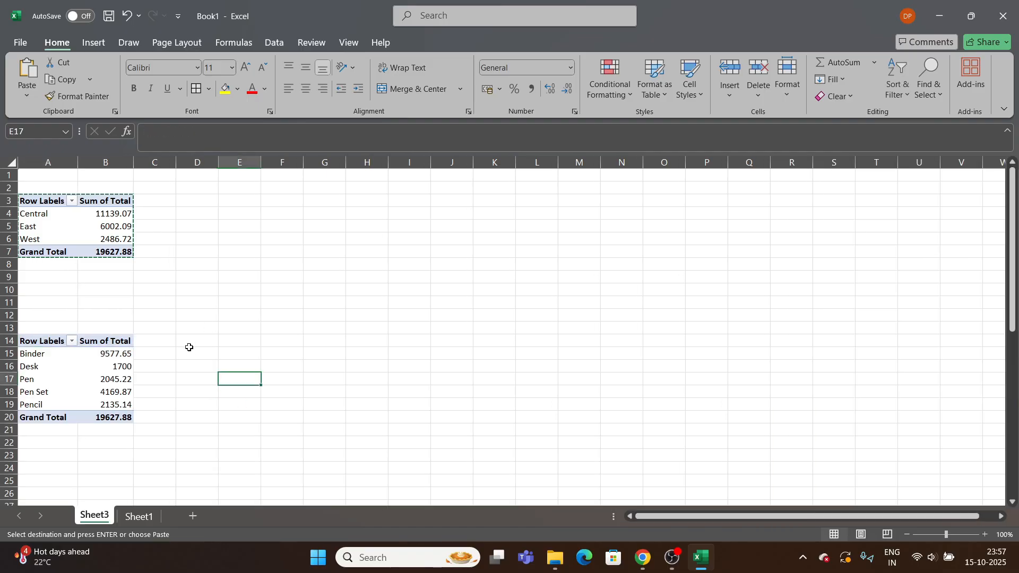
left_click(181, 289)
key("Escape")
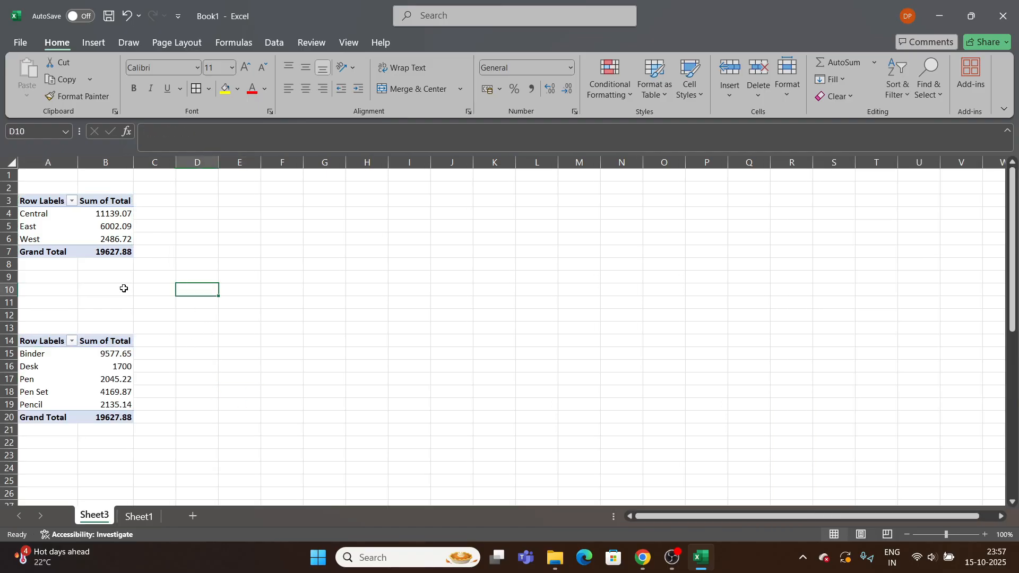
- Insert a slicer for the Rep field from the region PivotTable and place it beside the two PivotTables
left_click(99, 234)
left_click(440, 42)
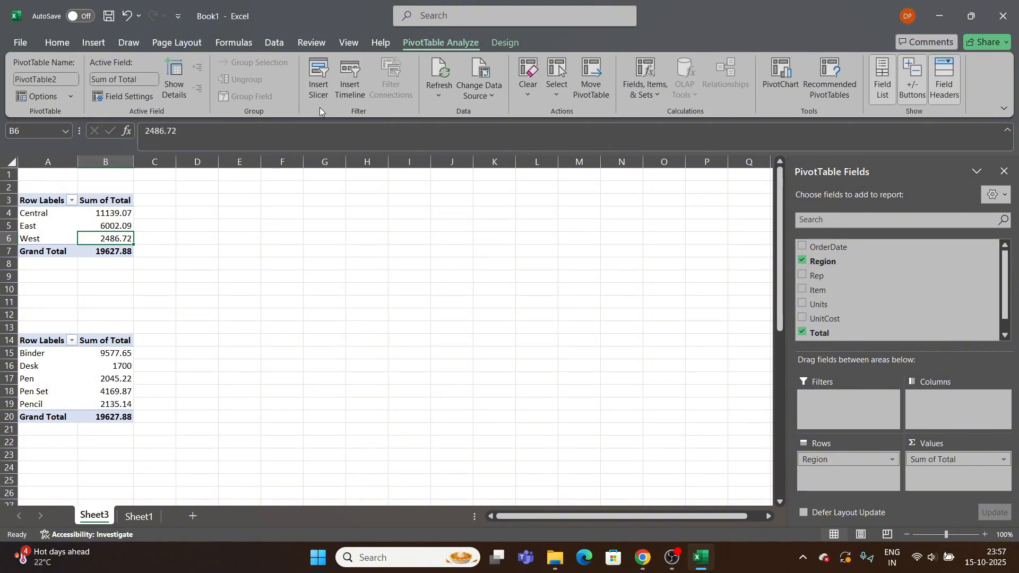
left_click(317, 93)
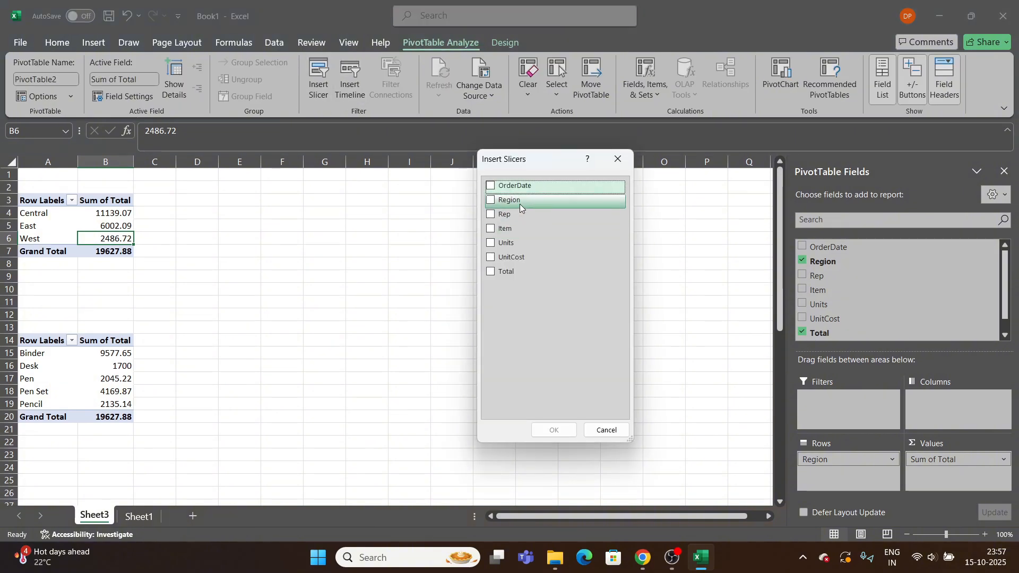
left_click(519, 218)
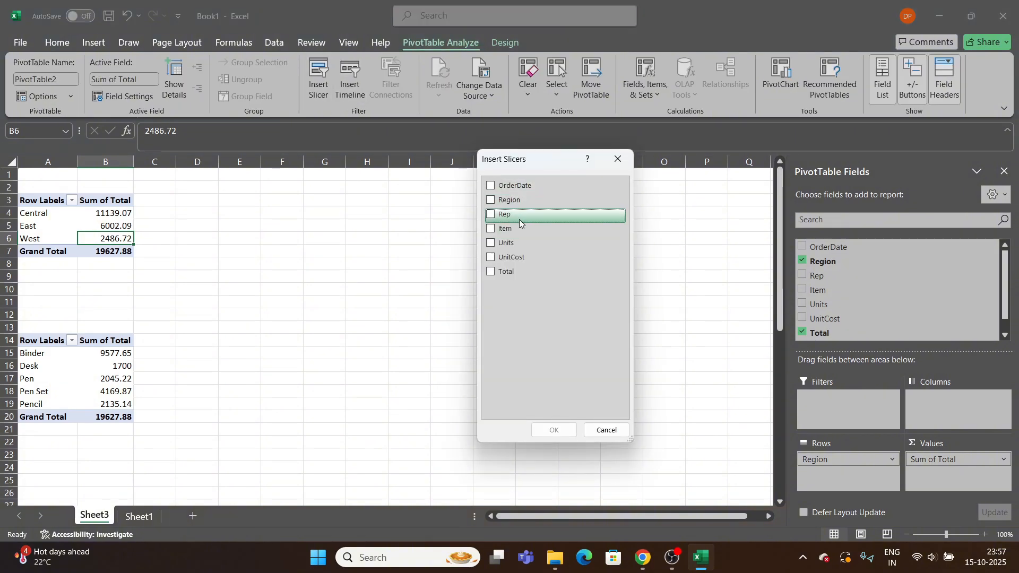
left_click(491, 215)
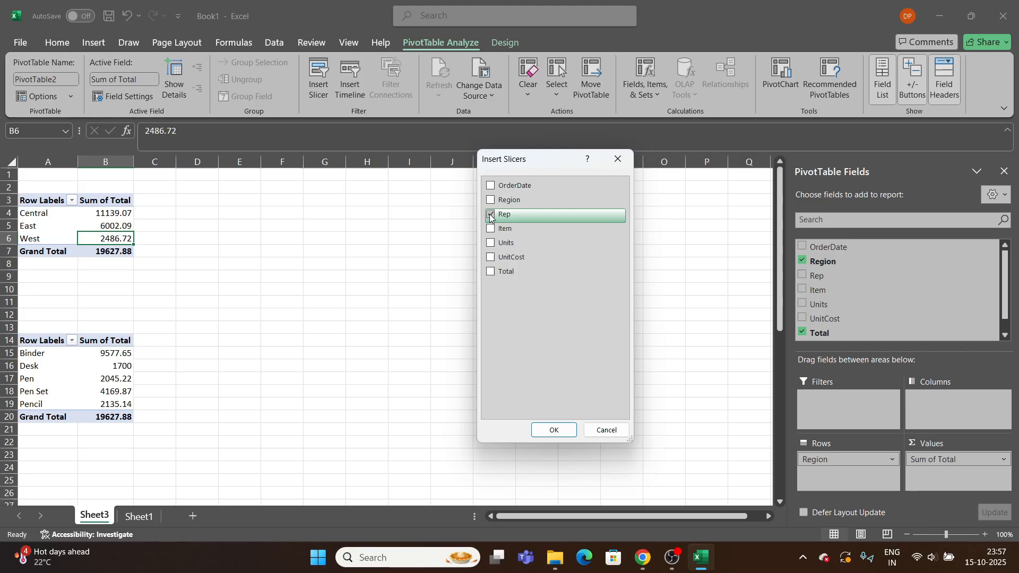
left_click(553, 431)
left_click_drag(378, 259, 285, 197)
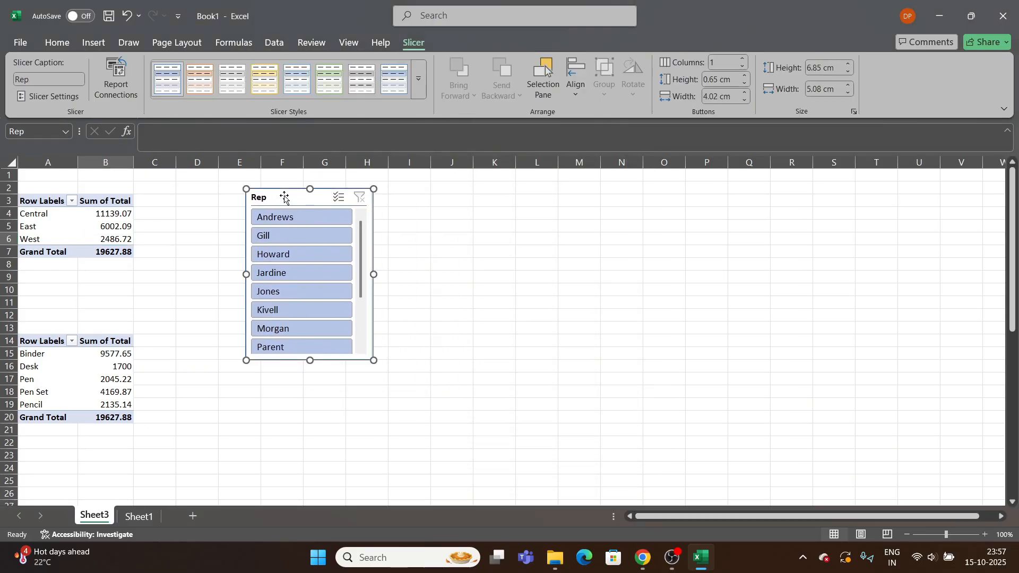
- Try the Rep slicer by filtering to several individual reps one after another
left_click(280, 238)
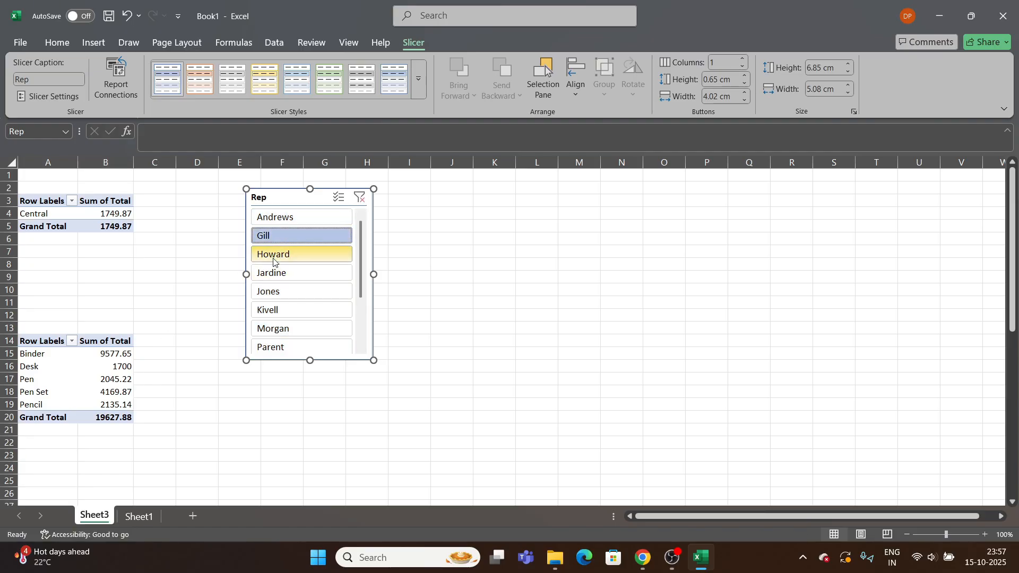
left_click(279, 254)
left_click(289, 328)
left_click(292, 347)
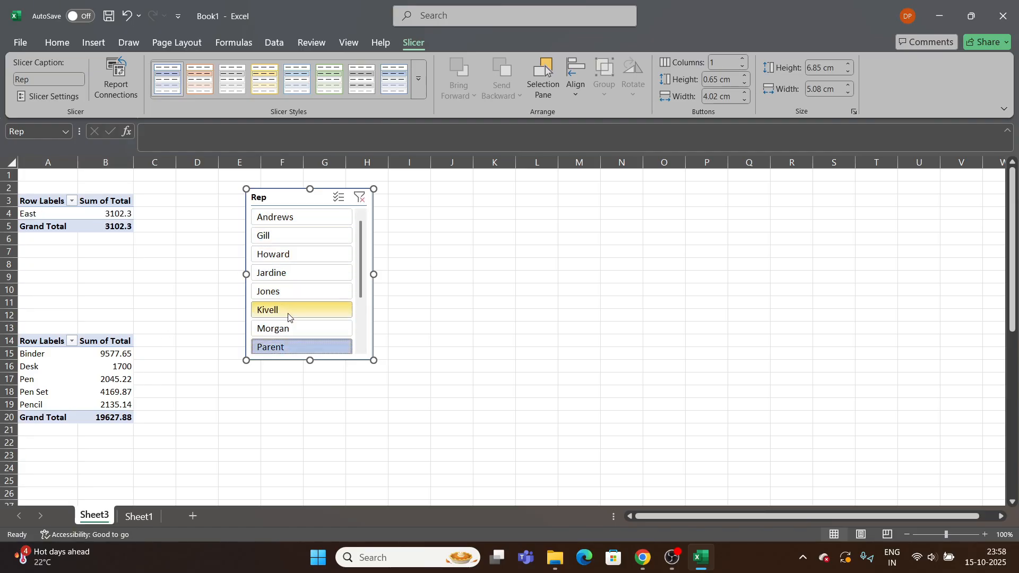
left_click(291, 237)
left_click(284, 217)
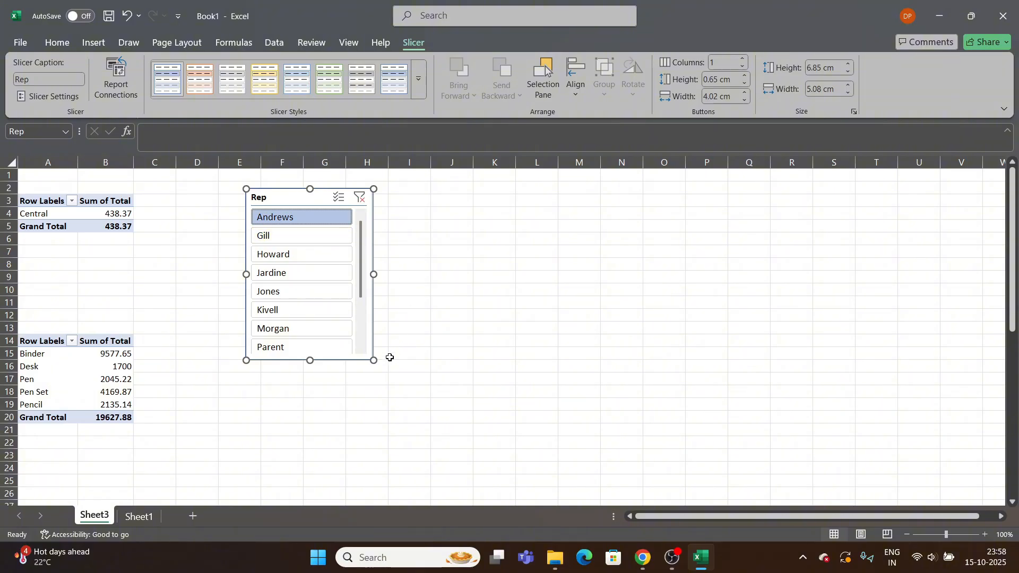
- Enlarge the Rep slicer to about 9.19 cm high and 5.5 cm wide
left_click_drag(373, 369, 383, 427)
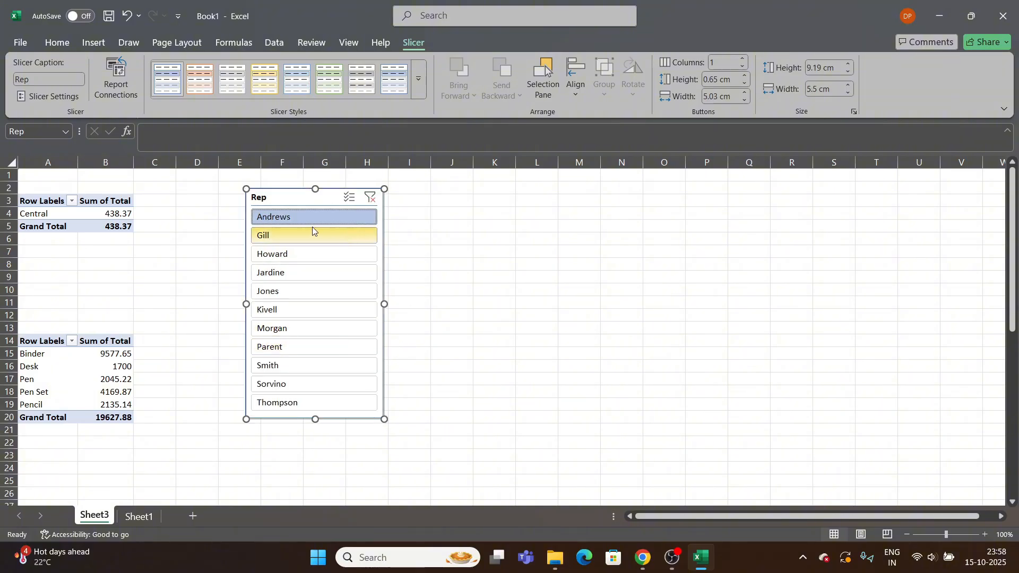
- Clear the Rep slicer's filter and turn on its multi-select option
left_click(370, 197)
left_click(348, 197)
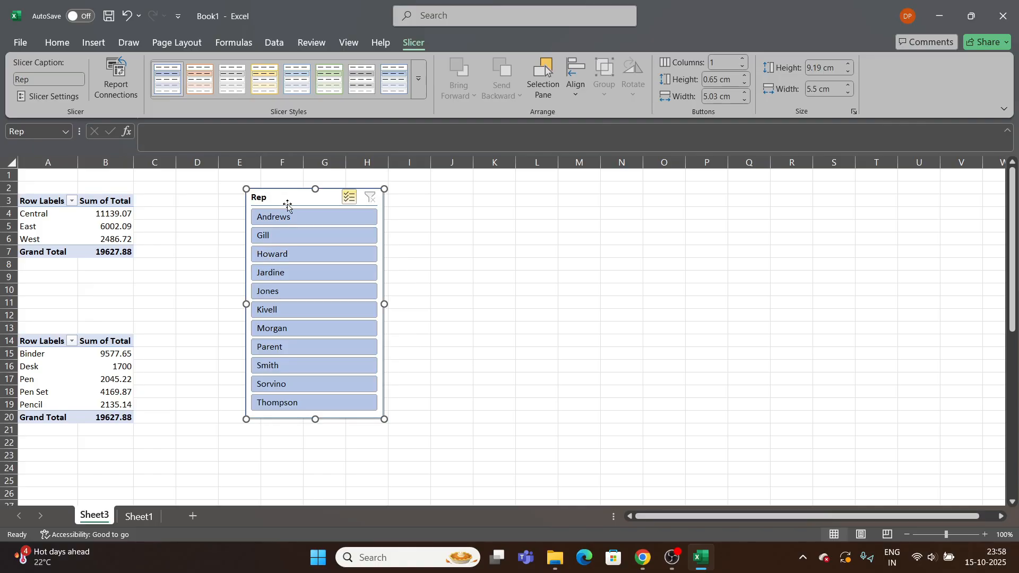
- Check which slicers are connected to the region PivotTable in its Filter Connections, without changing anything
left_click(47, 228)
left_click(444, 42)
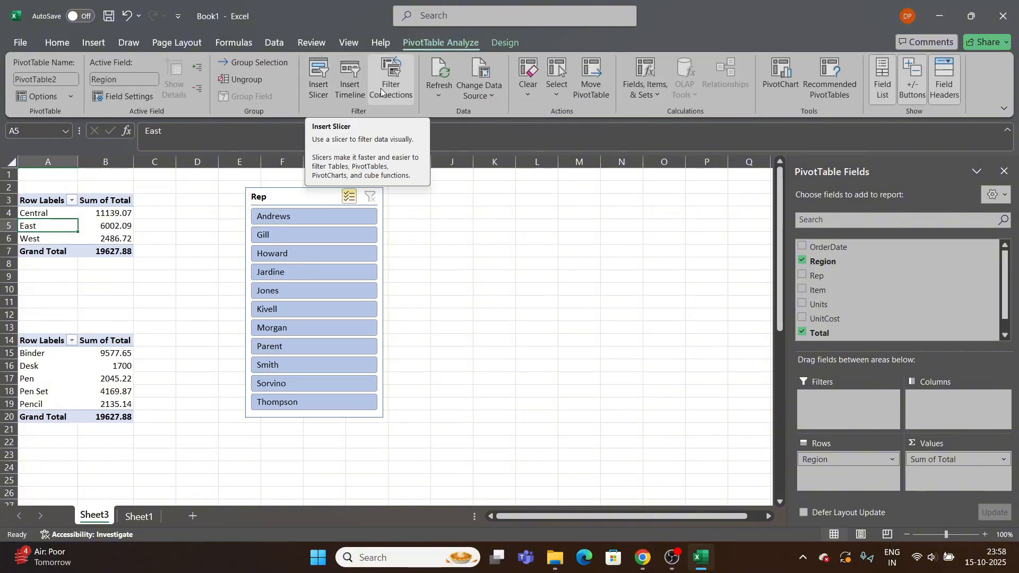
left_click(395, 90)
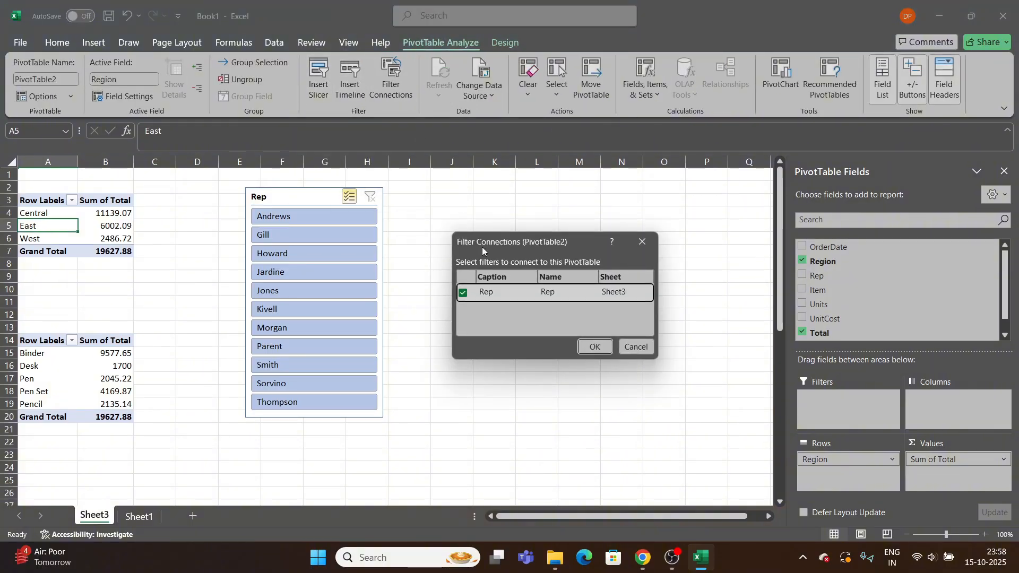
left_click(645, 249)
- Check which PivotTables the Rep slicer controls in its Report Connections, and leave without changes
left_click(302, 198)
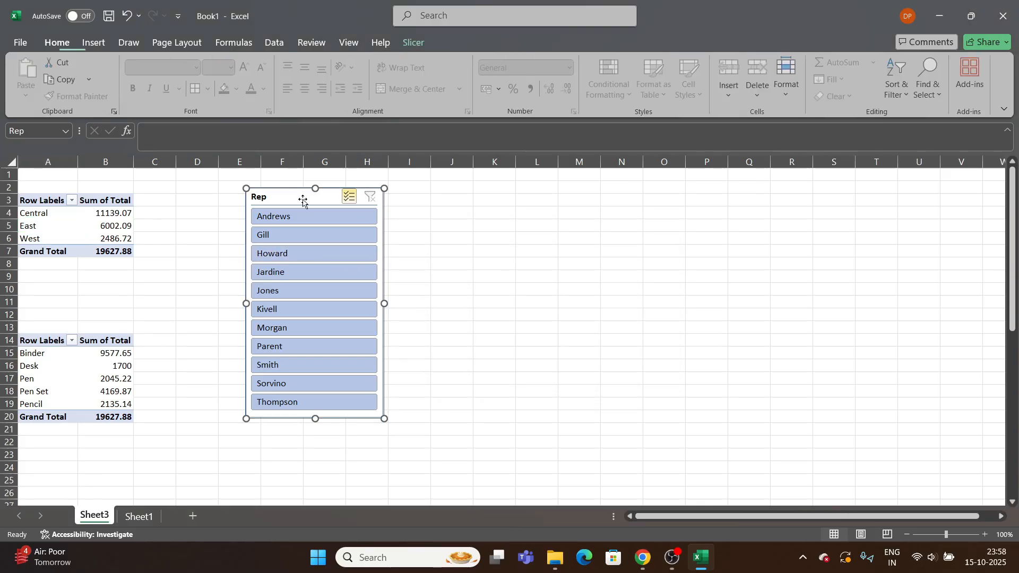
left_click(414, 44)
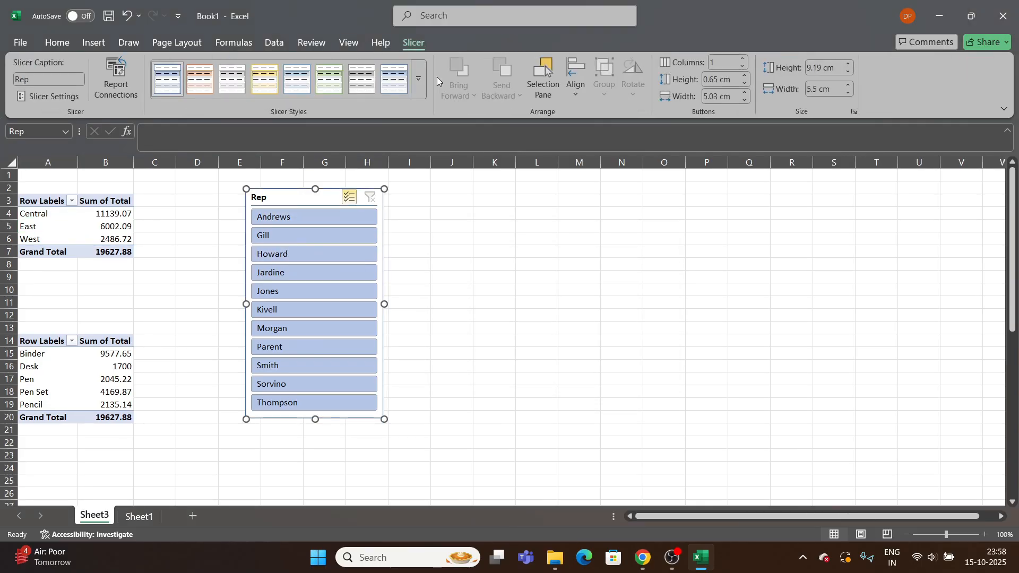
left_click(116, 79)
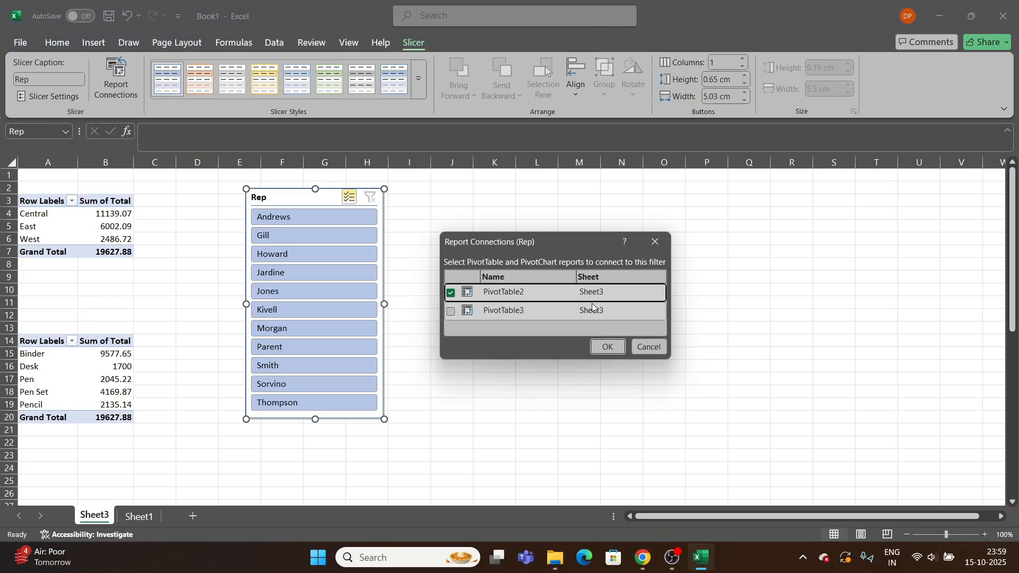
left_click(654, 356)
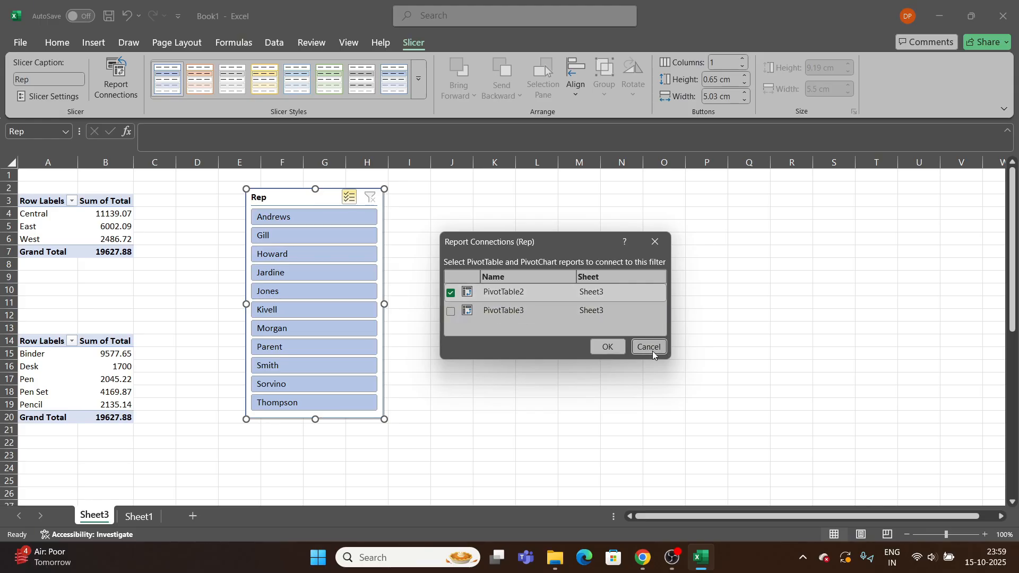
- Look up the PivotTable names of the region table and the item table
left_click(73, 228)
left_click(417, 49)
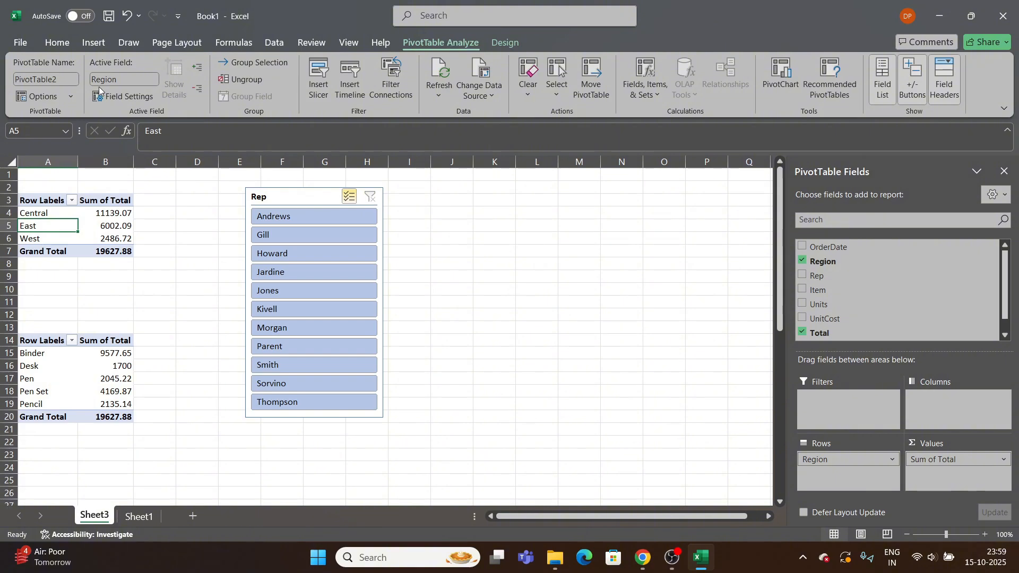
left_click(101, 391)
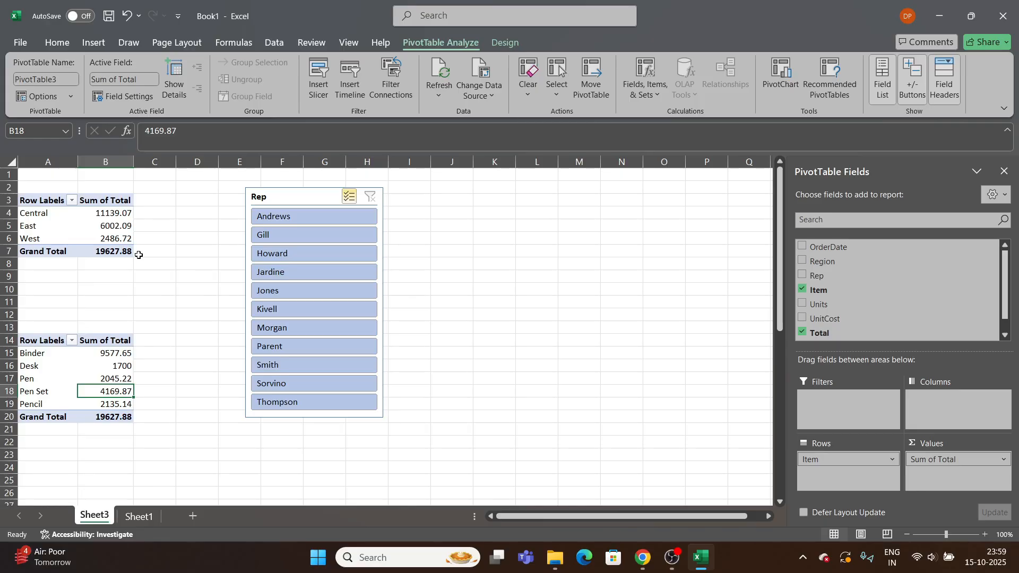
- Connect the Rep slicer to PivotTable3 in addition to PivotTable2 through its Report Connections
left_click(291, 199)
left_click(417, 44)
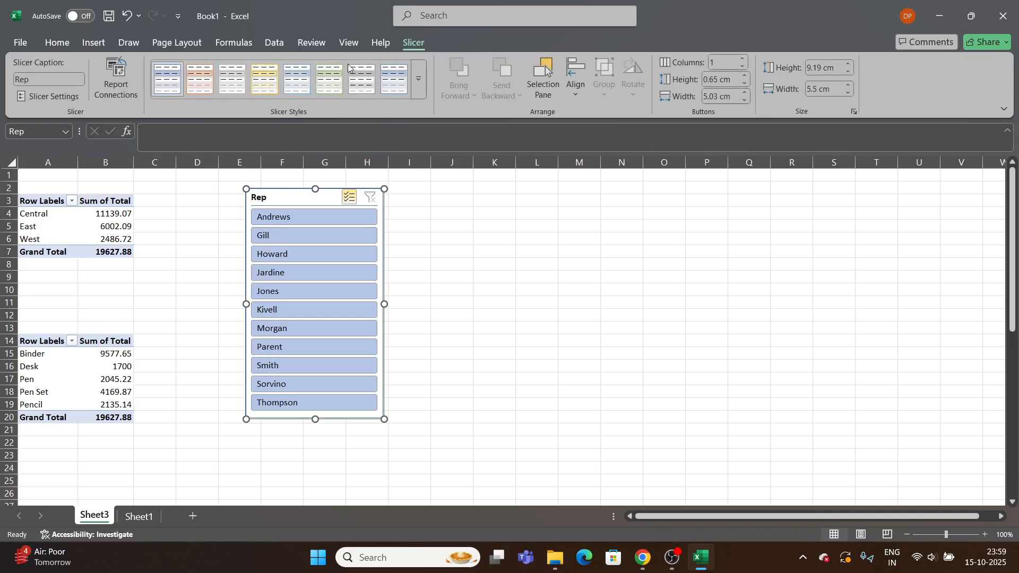
left_click(113, 96)
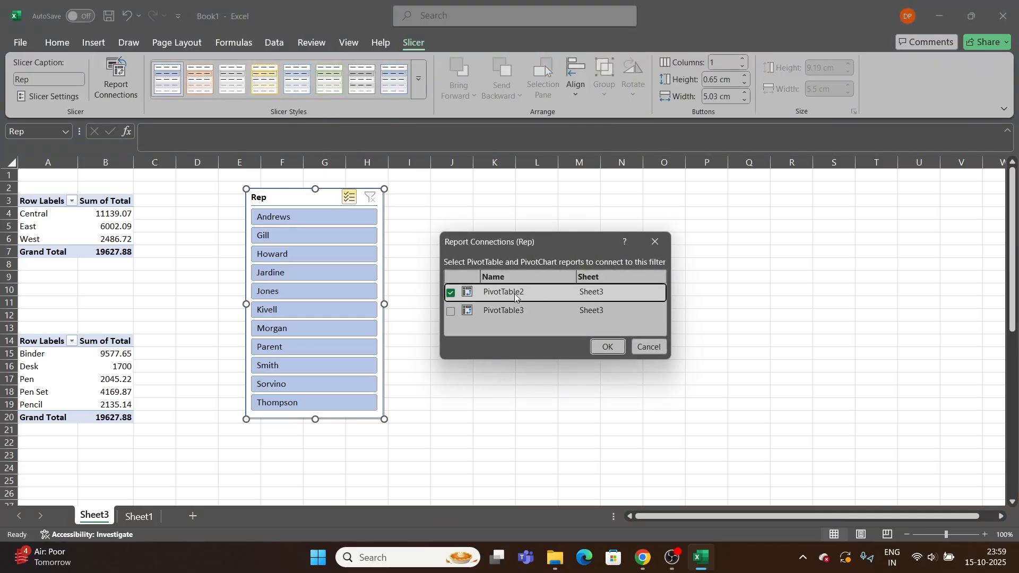
left_click(450, 311)
left_click(608, 346)
- Test the shared slicer by deselecting several reps, and clear its filter after reviewing the item totals
left_click(298, 236, "ctrl")
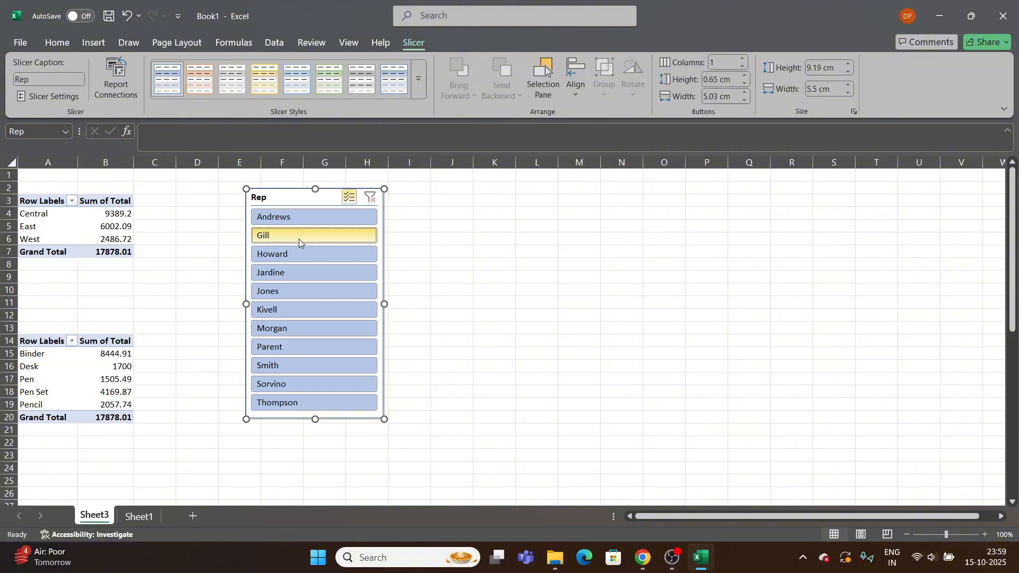
left_click(346, 314)
left_click(342, 329)
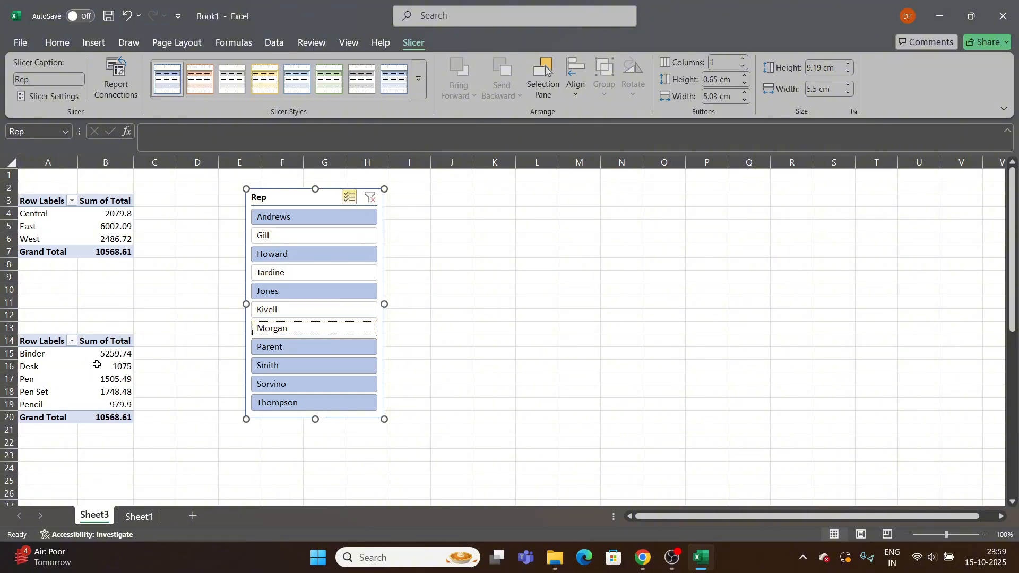
left_click_drag(114, 353, 118, 404)
left_click(370, 197)
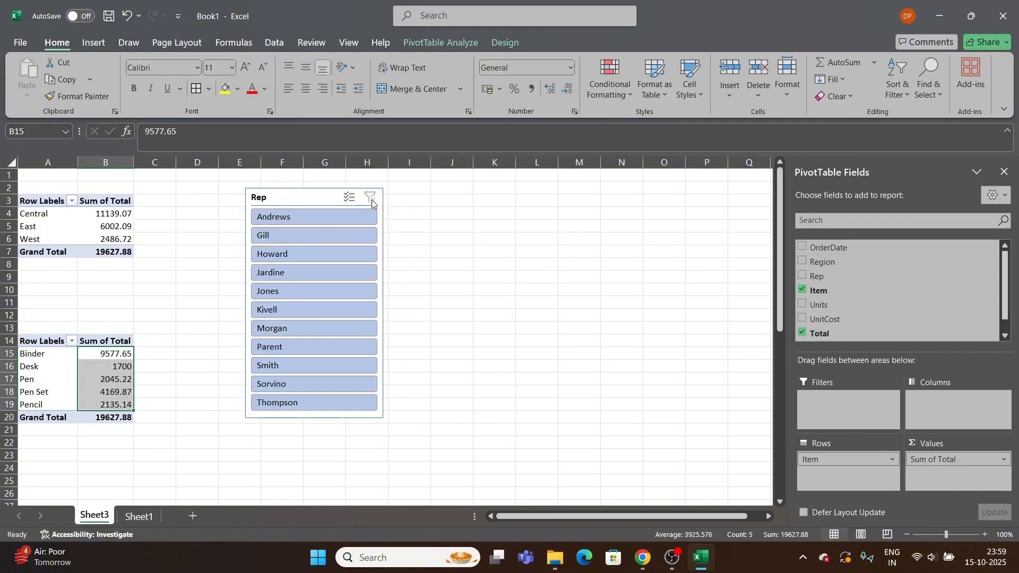
- Filter both PivotTables by different single reps in turn, comparing the region and item totals
left_click(300, 218)
left_click(211, 250)
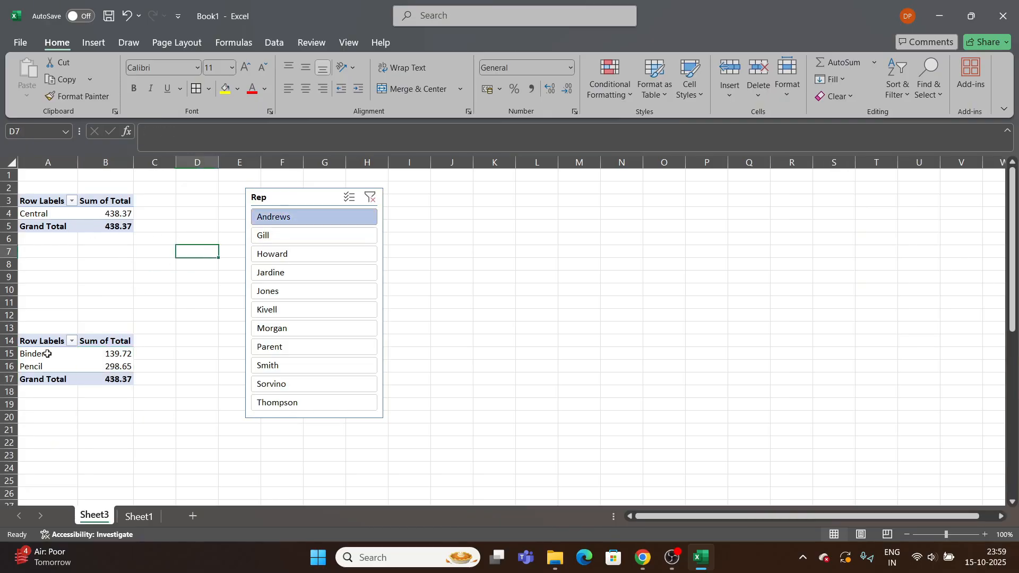
left_click(305, 254)
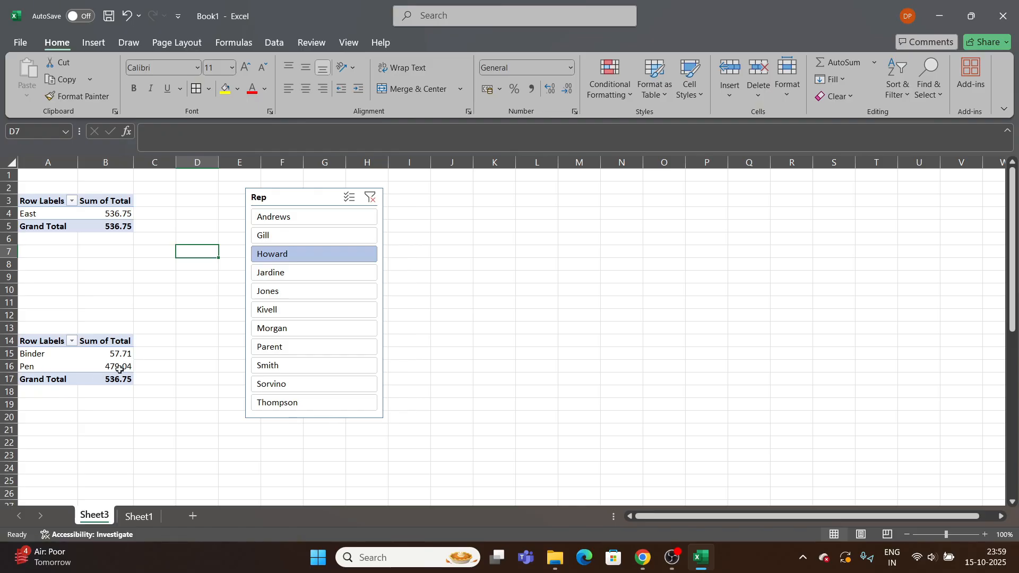
left_click(304, 365)
left_click(303, 386)
left_click(308, 329)
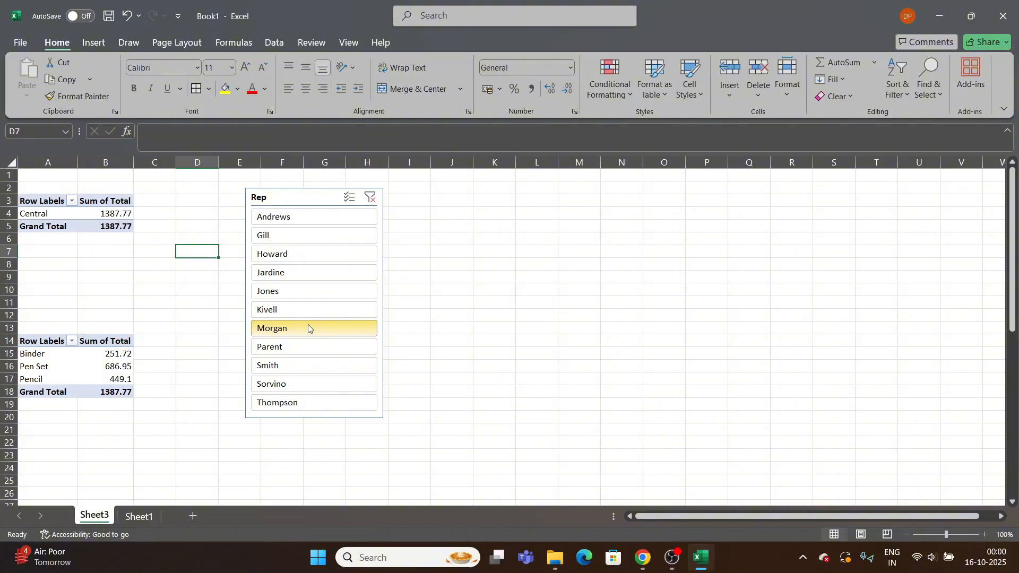
- Filter both PivotTables by the second rep in the slicer and compare their regions, items and grand totals
left_click(291, 236)
left_click_drag(40, 215, 111, 215)
left_click(114, 228)
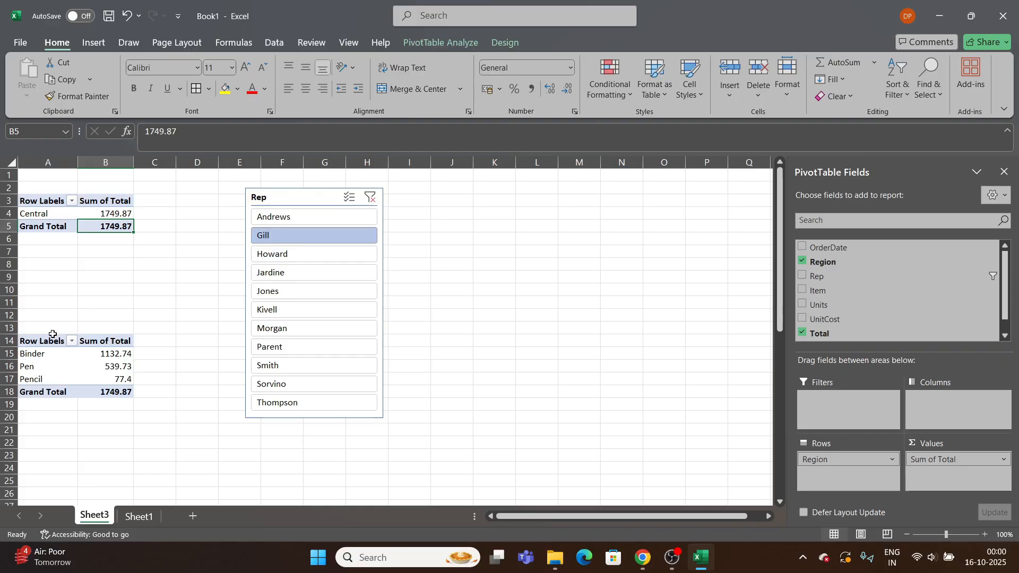
left_click(43, 353)
left_click_drag(43, 353, 45, 379)
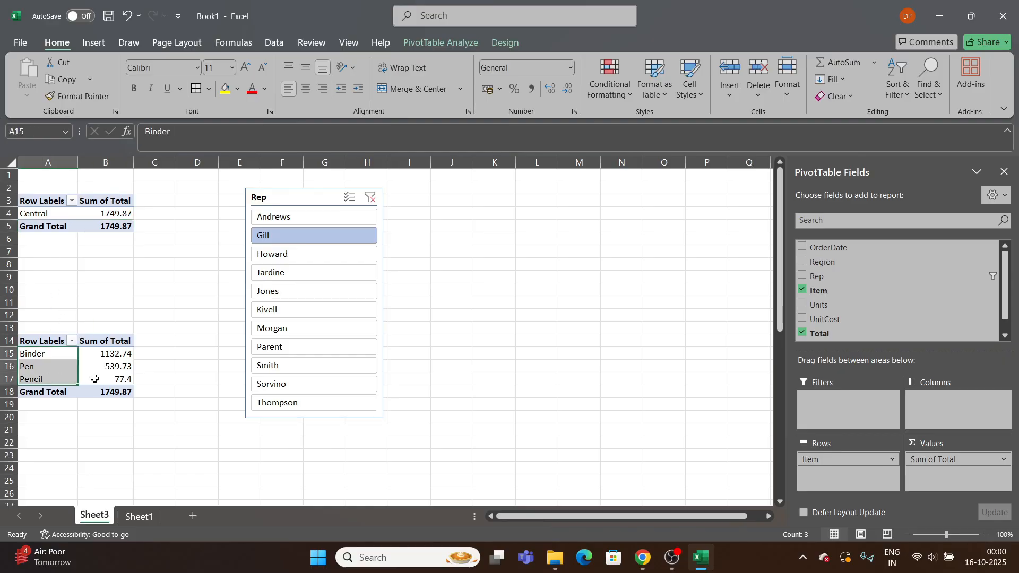
left_click(111, 393)
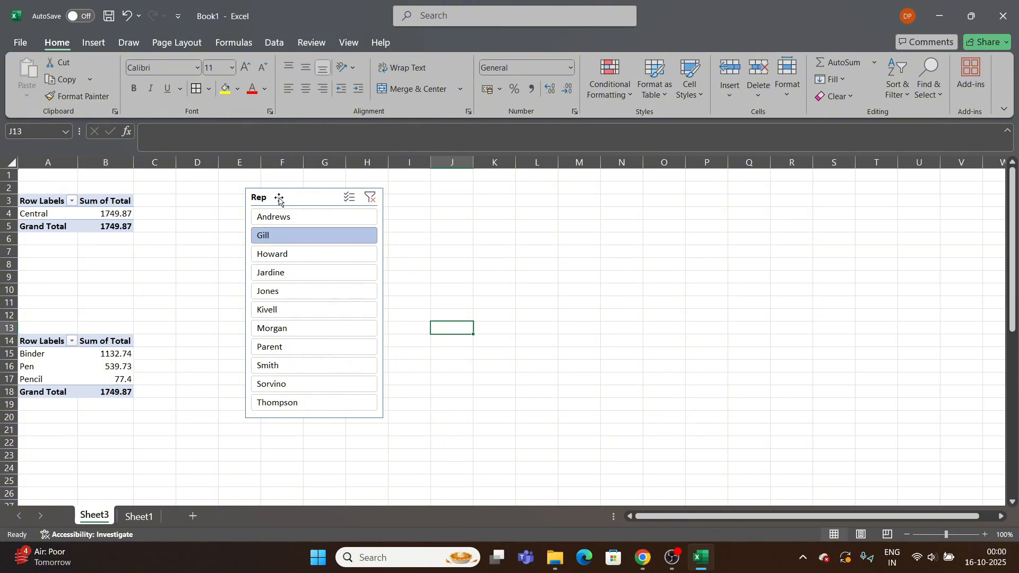
- Disconnect both PivotTables from the Rep slicer and test it by choosing the third rep
left_click(279, 199)
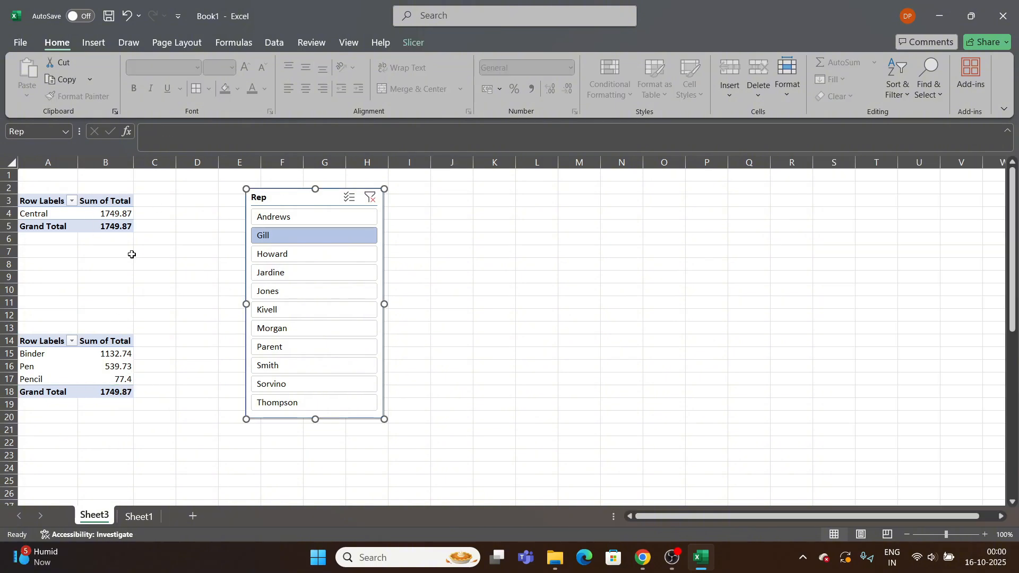
left_click(412, 43)
left_click(115, 93)
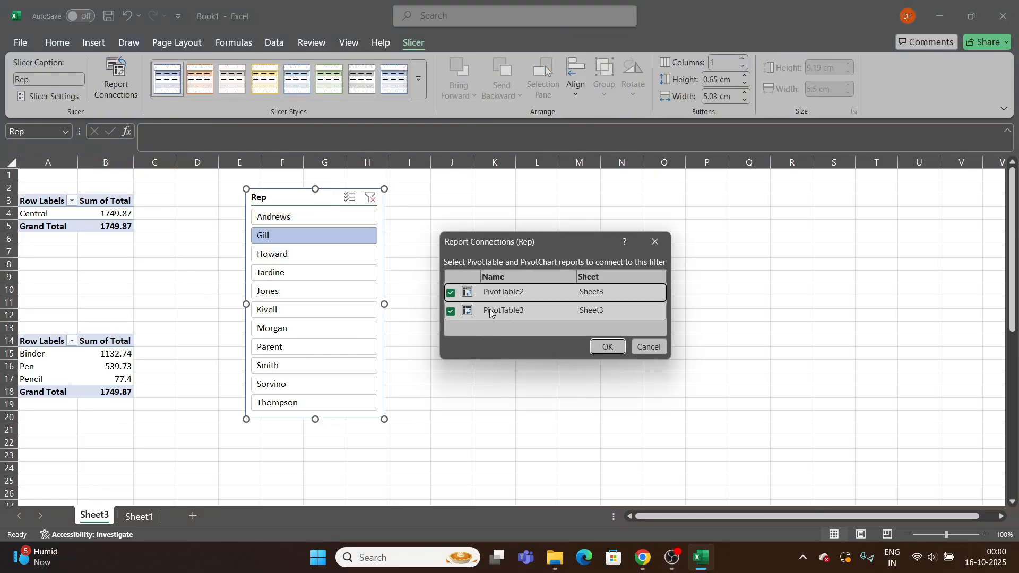
left_click(450, 312)
left_click(605, 348)
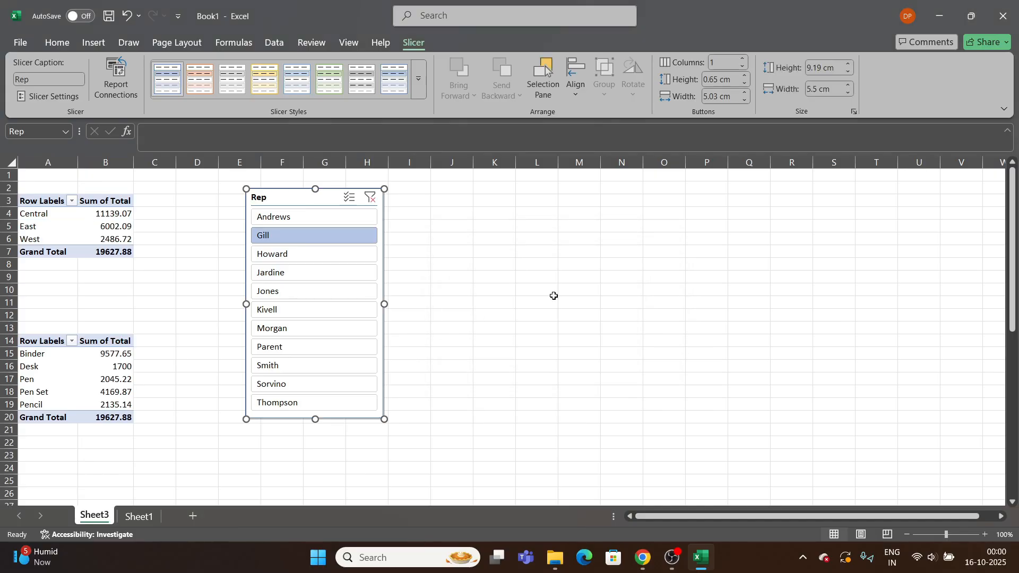
left_click(284, 254)
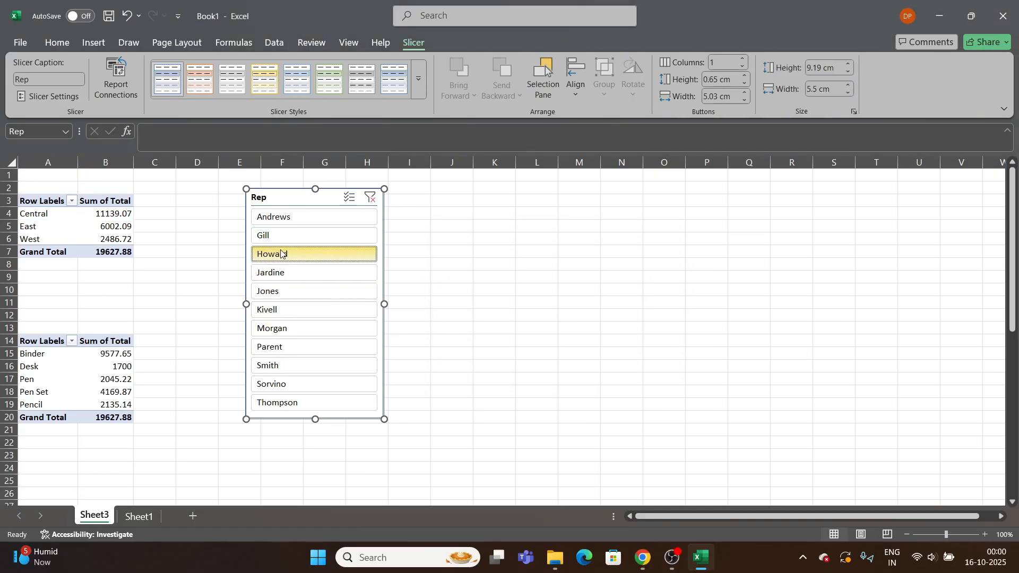
- Connect the Rep slicer to PivotTable3 only
left_click(116, 80)
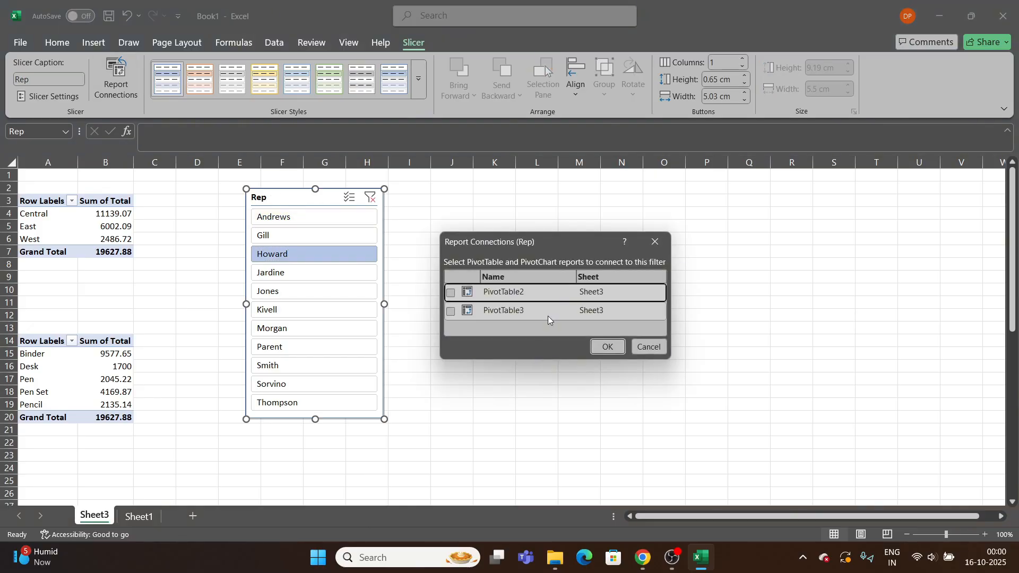
left_click(451, 312)
left_click(608, 346)
- Try several single reps in the slicer and compare the item PivotTable with the disconnected region PivotTable
left_click(340, 364)
left_click(342, 309)
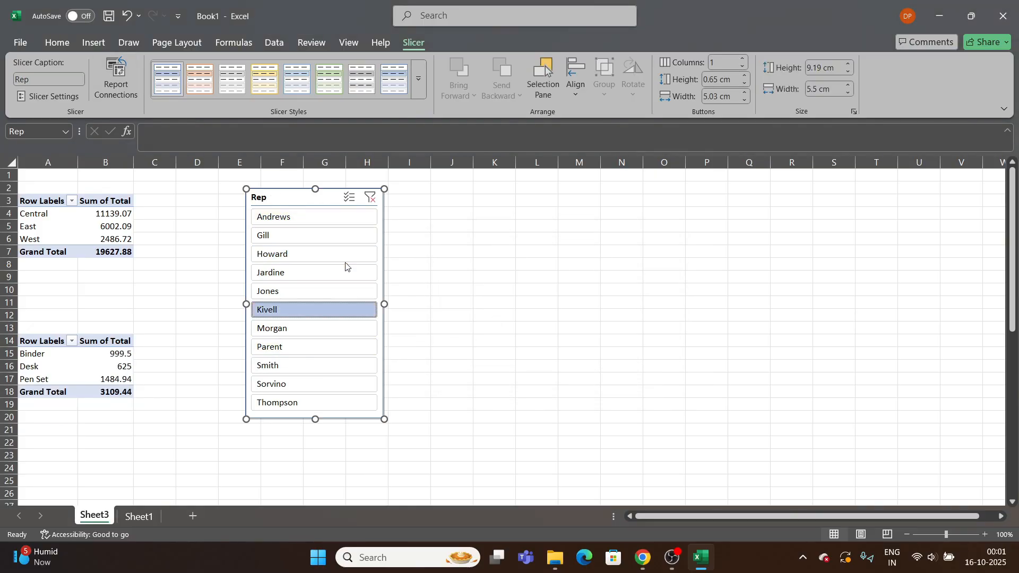
left_click(344, 256)
left_click(345, 363)
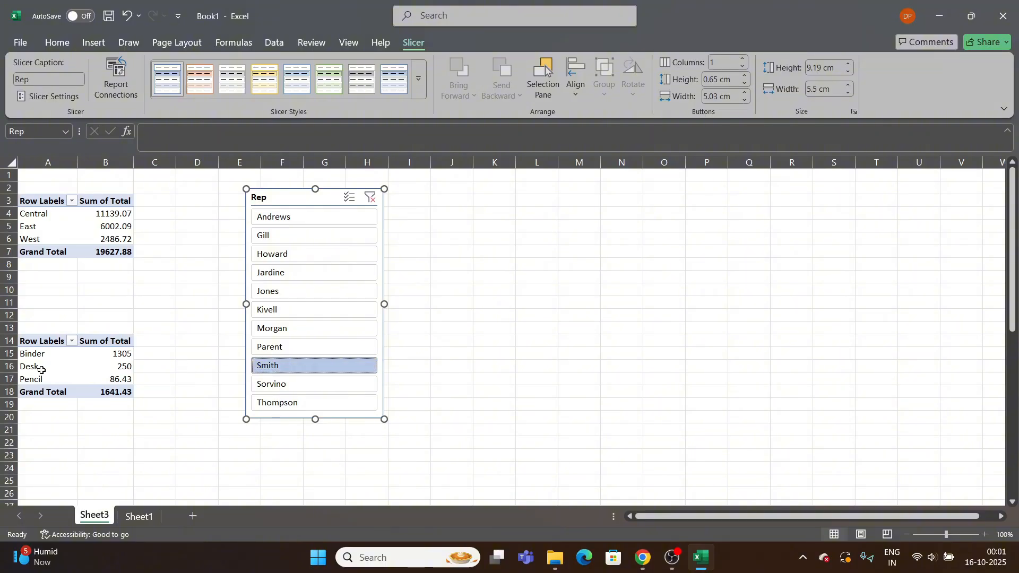
left_click_drag(42, 354, 118, 379)
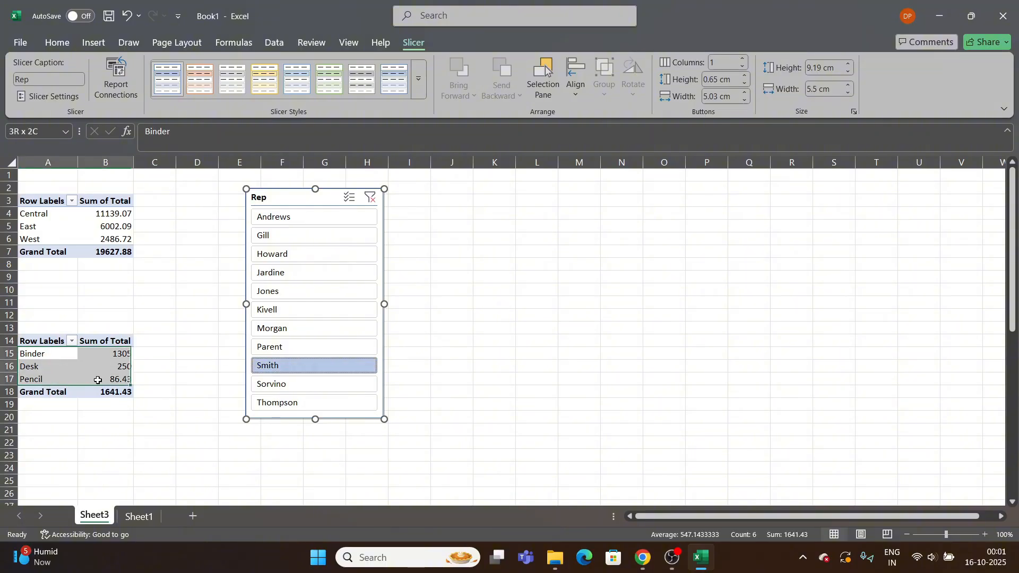
left_click_drag(37, 214, 118, 238)
- Switch the slicer through further reps, leaving the item PivotTable filtered by the fifth rep
left_click(292, 347)
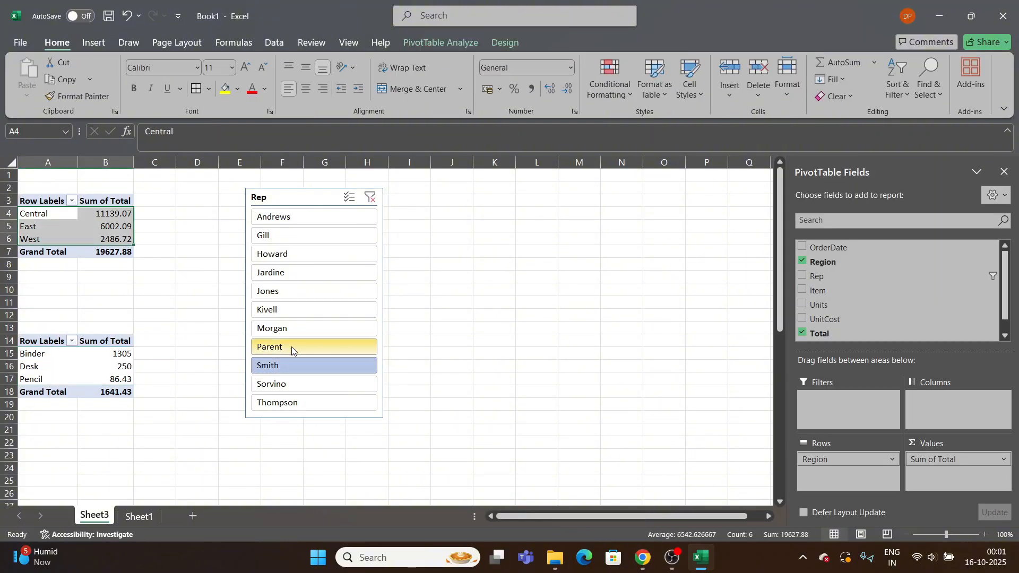
left_click(313, 255)
left_click(313, 346)
left_click(339, 290)
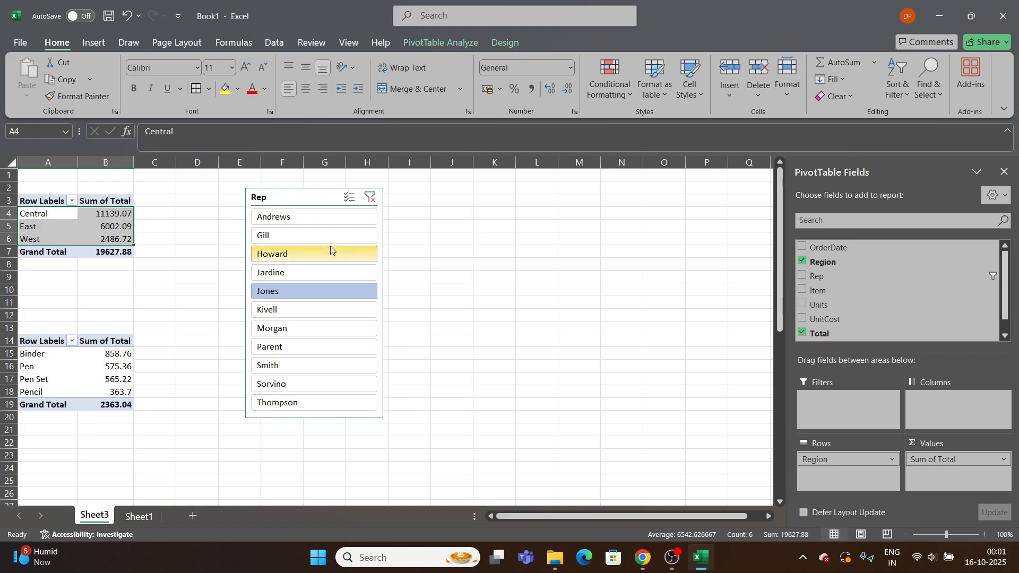
- Start a new slicer style for the Rep slicer and look through the slicer elements it can format
left_click(305, 228)
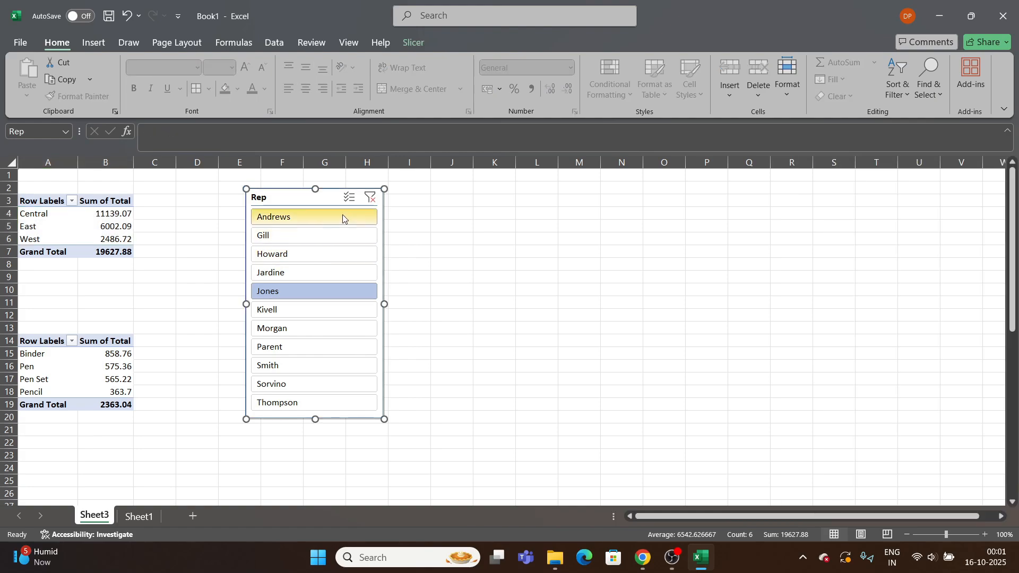
left_click(413, 42)
left_click(421, 80)
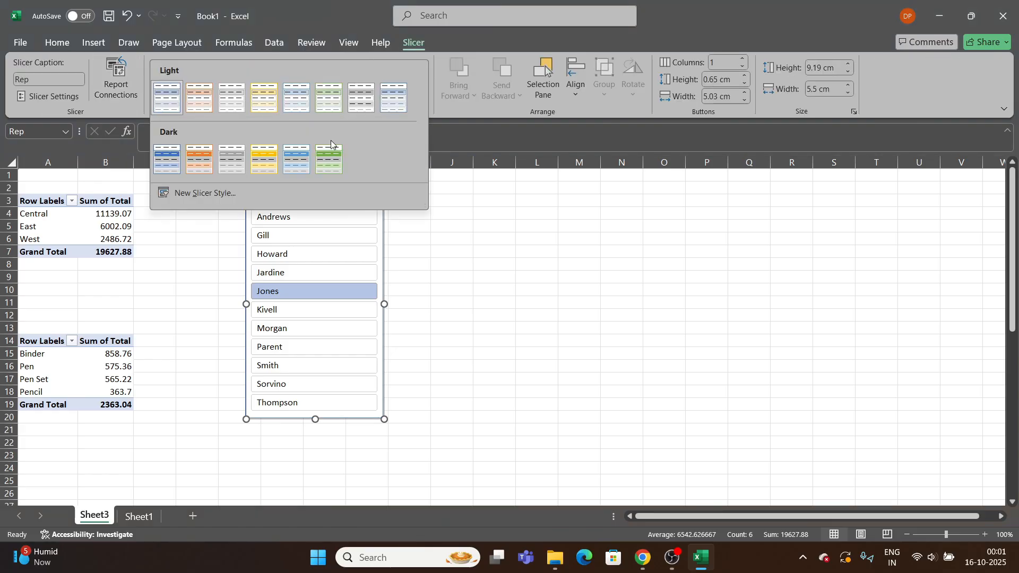
left_click(199, 203)
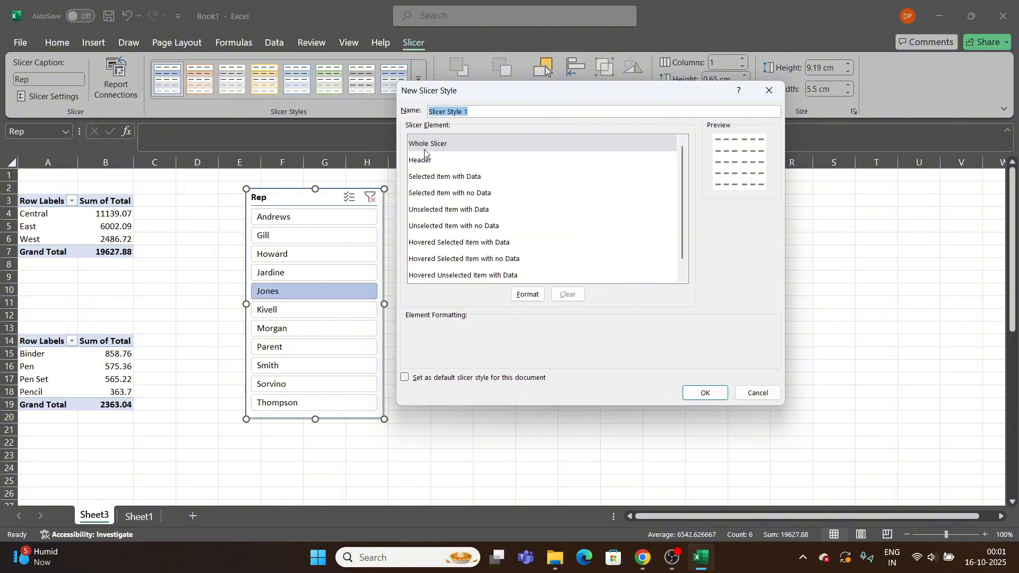
left_click(478, 160)
left_click(481, 179)
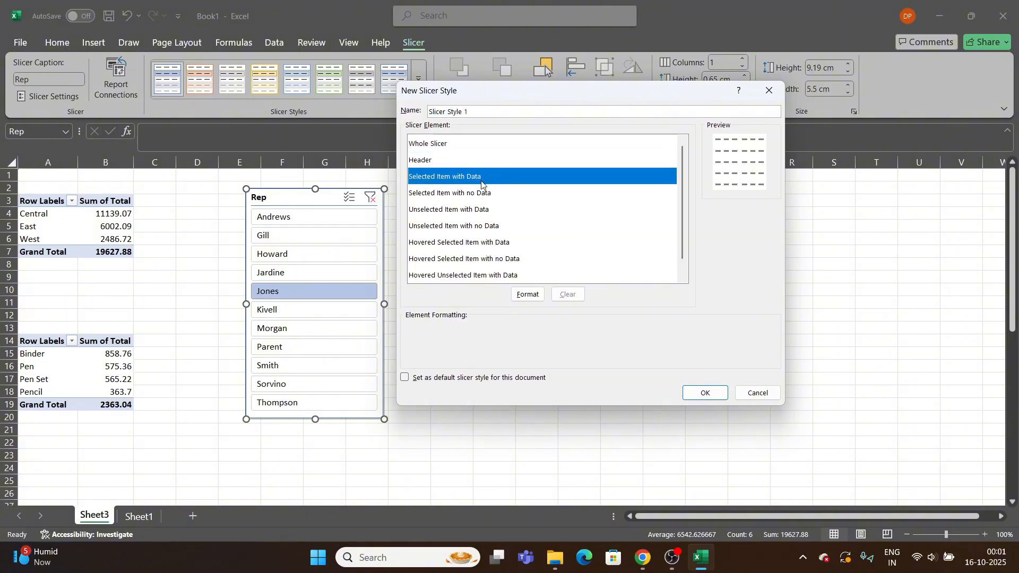
left_click(505, 193)
left_click(495, 212)
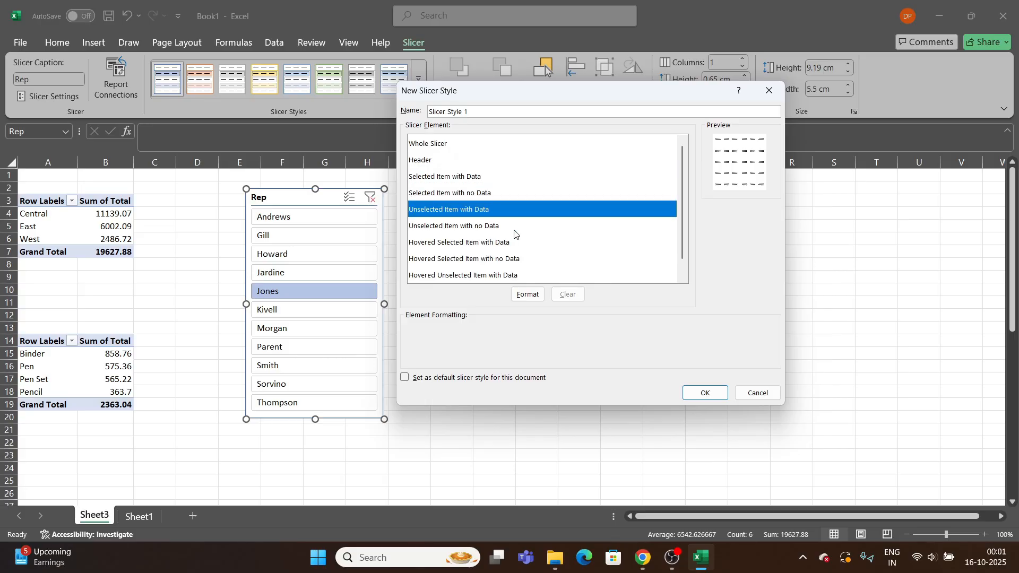
scroll(514, 234, "down", 1)
scroll(514, 237, "up", 1)
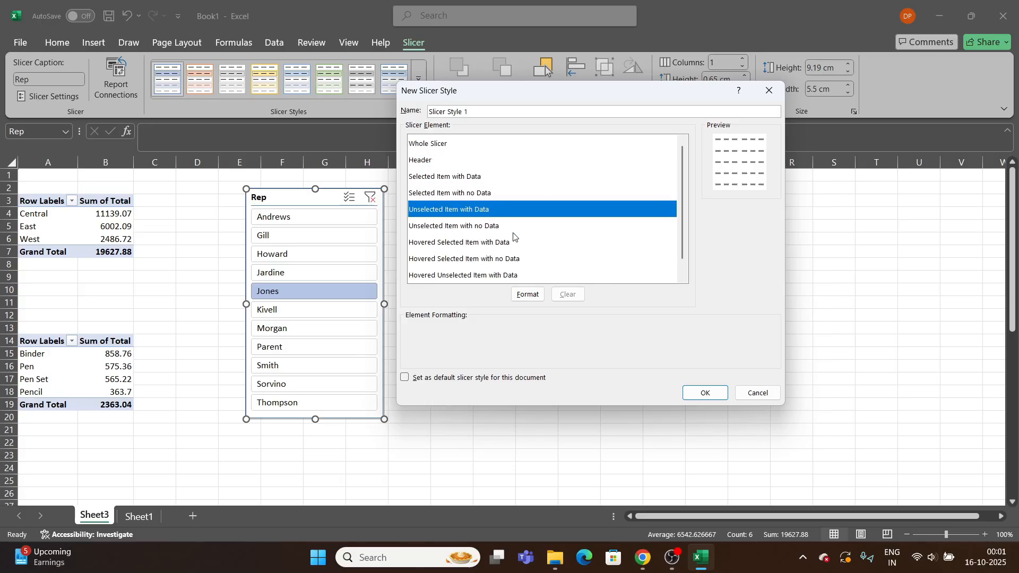
left_click(454, 150)
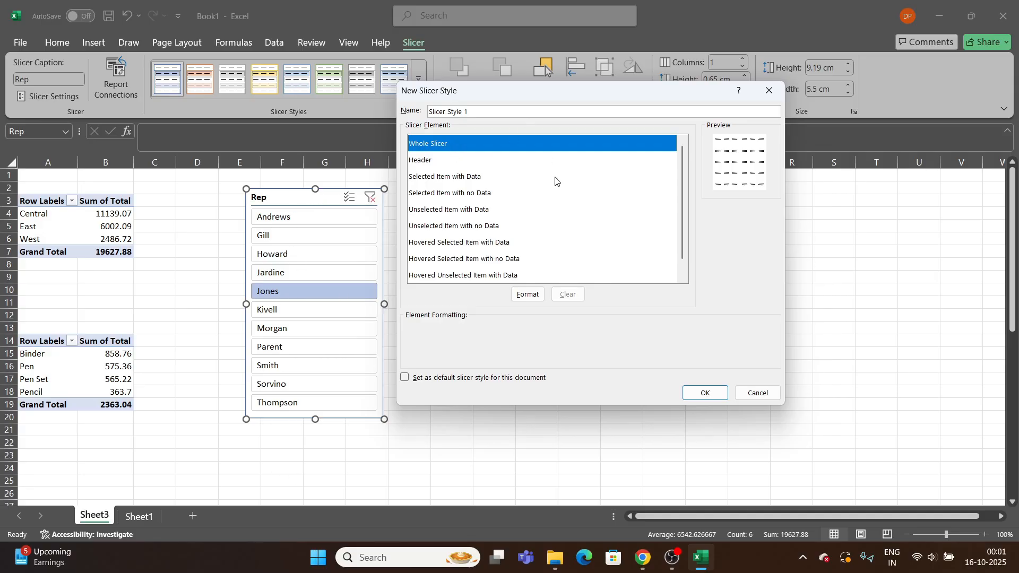
- Give the Whole Slicer element a light green fill and save the style as Slicer Style 1
left_click(528, 295)
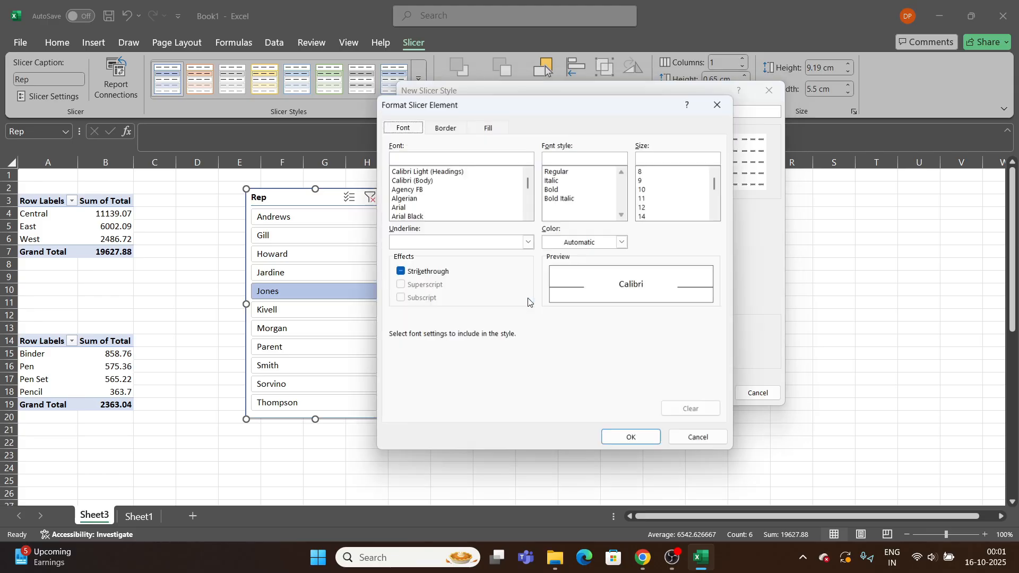
left_click(489, 127)
left_click(449, 253)
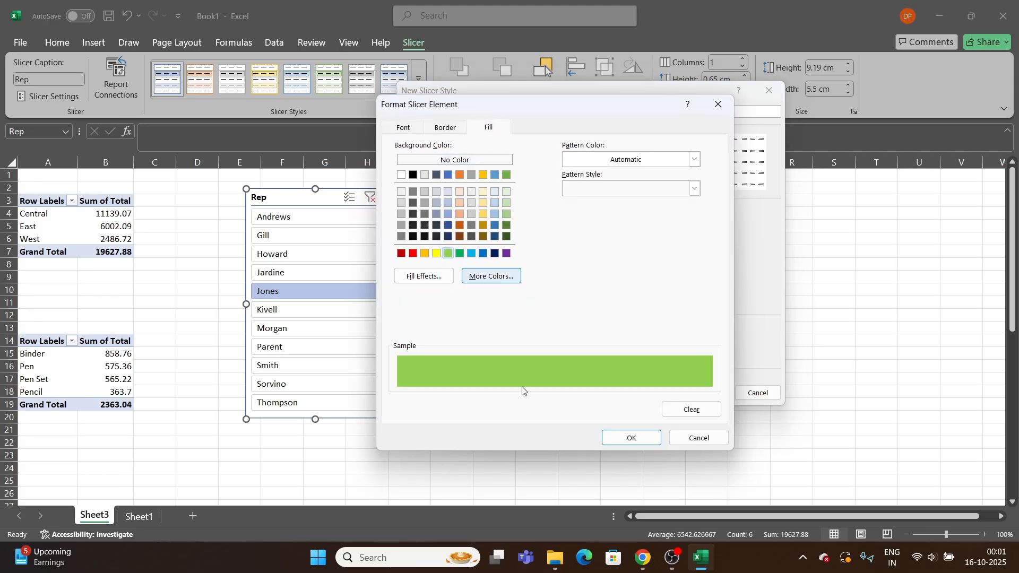
left_click(632, 438)
left_click(705, 394)
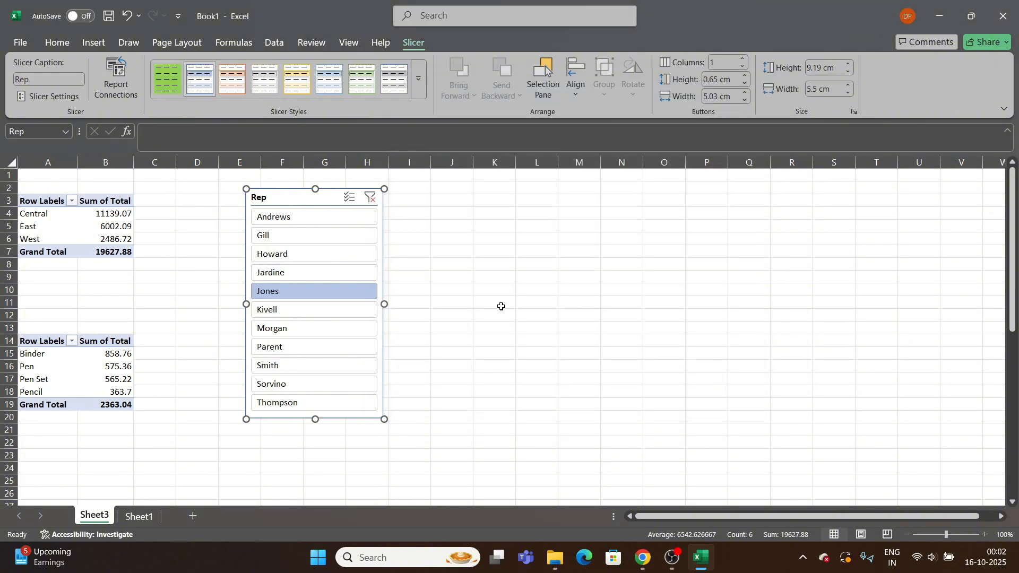
- Apply the custom green style to the Rep slicer and undo it
left_click(165, 83)
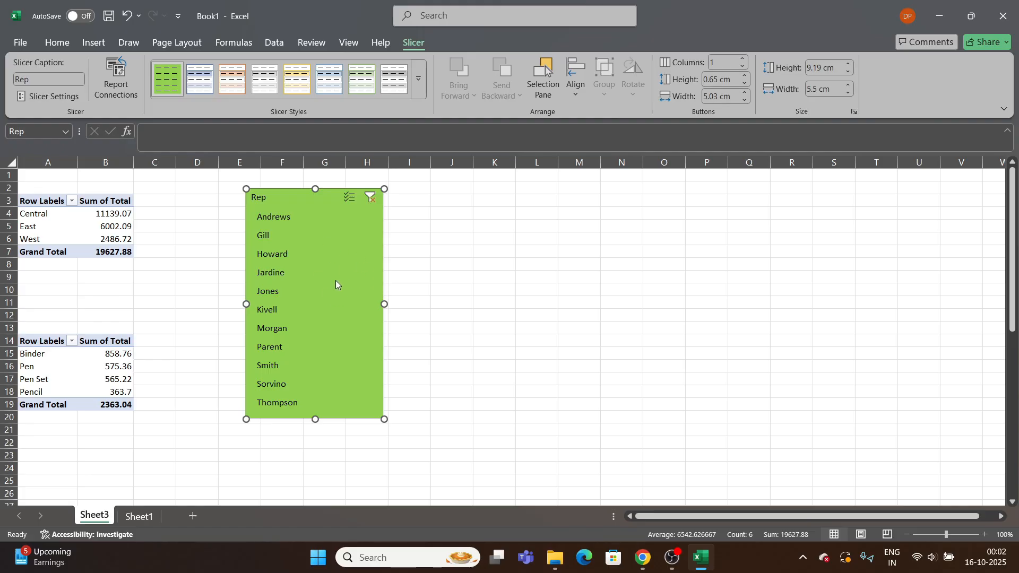
key("ctrl+z")
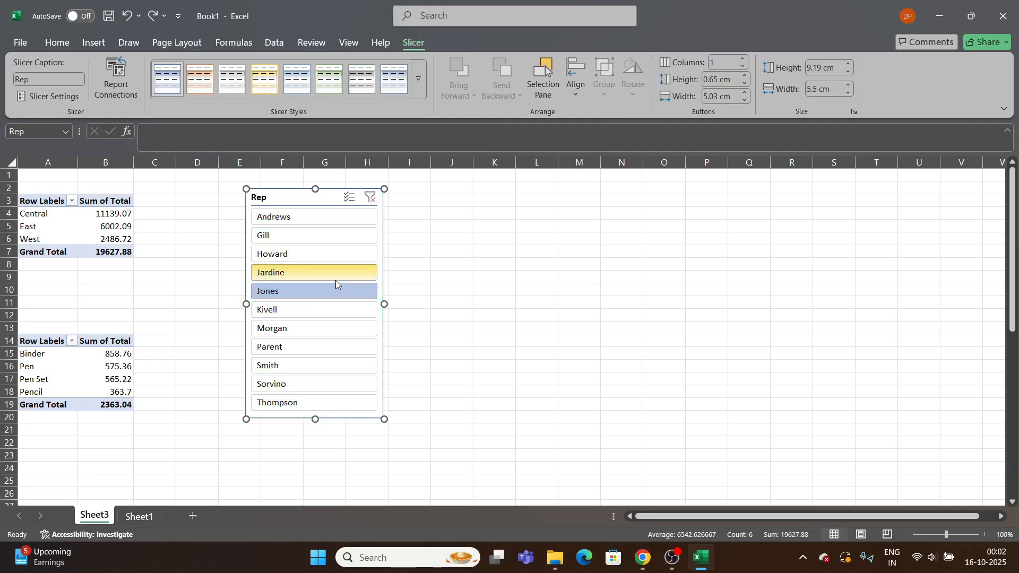
- Create Slicer Style 1 with a light blue fill on the Whole Slicer element and apply it to the Rep slicer
left_click(419, 79)
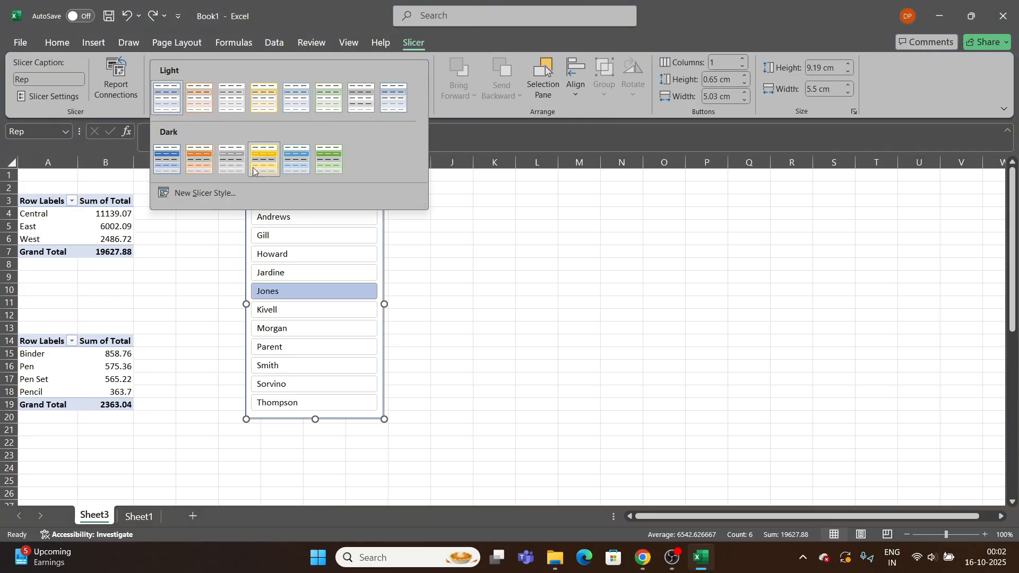
left_click(219, 194)
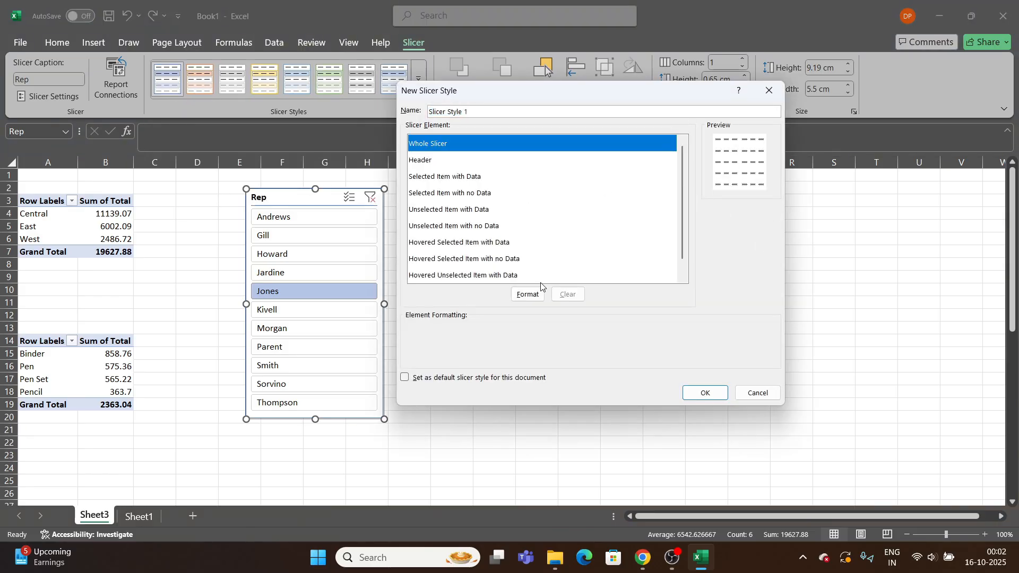
left_click(537, 293)
left_click(667, 402)
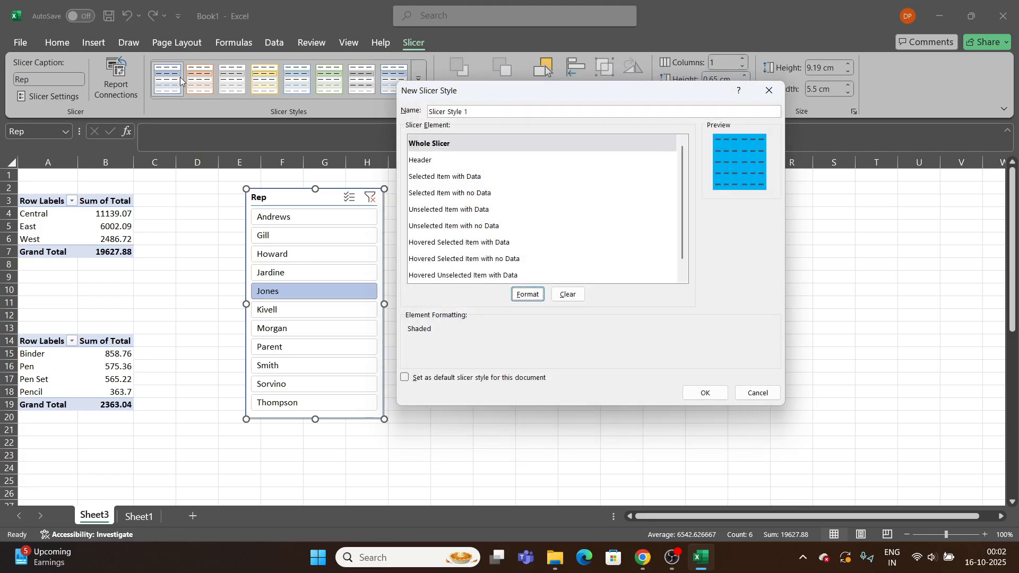
left_click(695, 394)
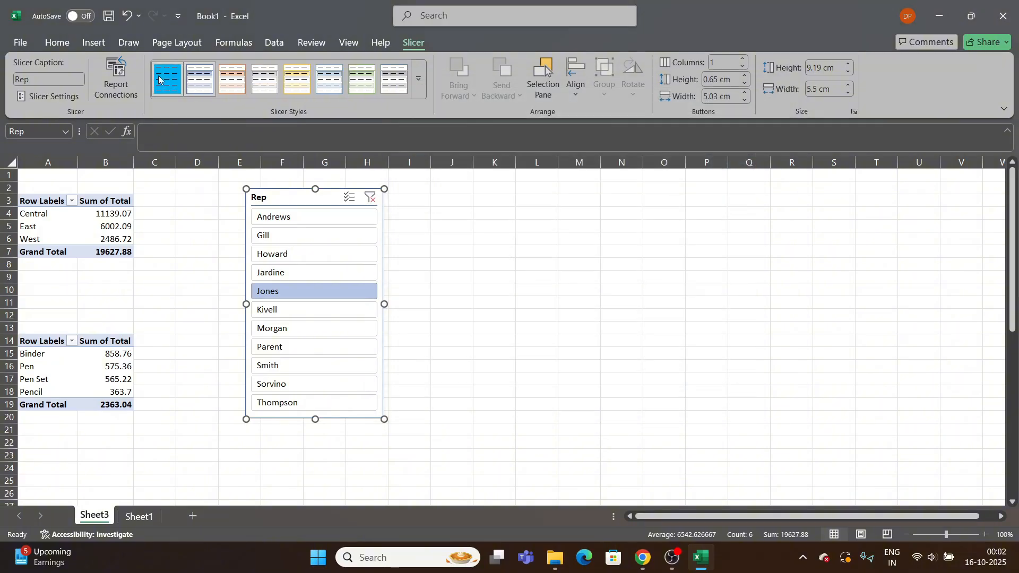
left_click(175, 90)
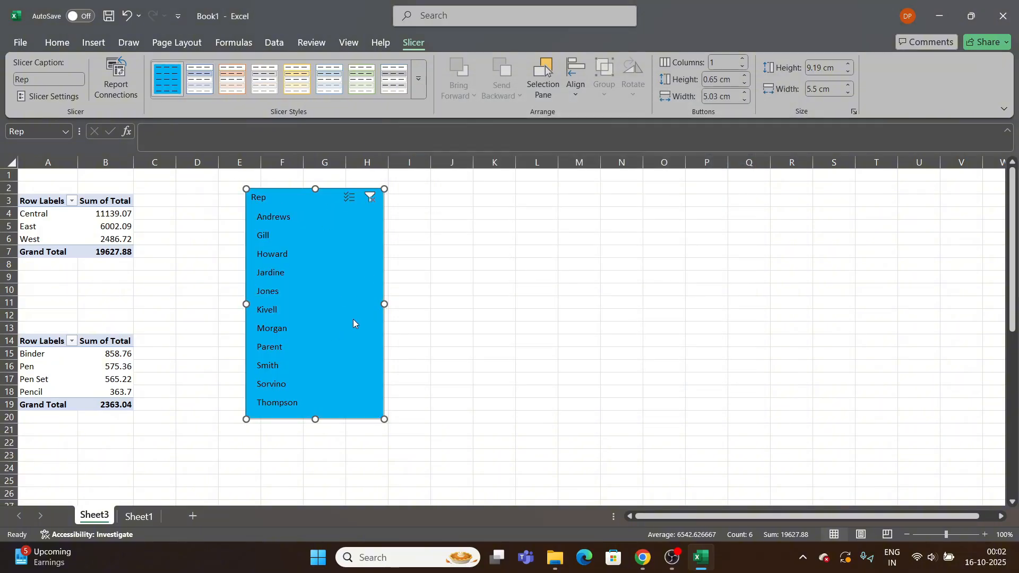
- Try the blue slicer by switching through its first three reps in turn
left_click(282, 217)
left_click(276, 233)
left_click(289, 257)
- Create Slicer Style 2 with a light grey fill on the Header element and apply it to the Rep slicer
left_click(418, 79)
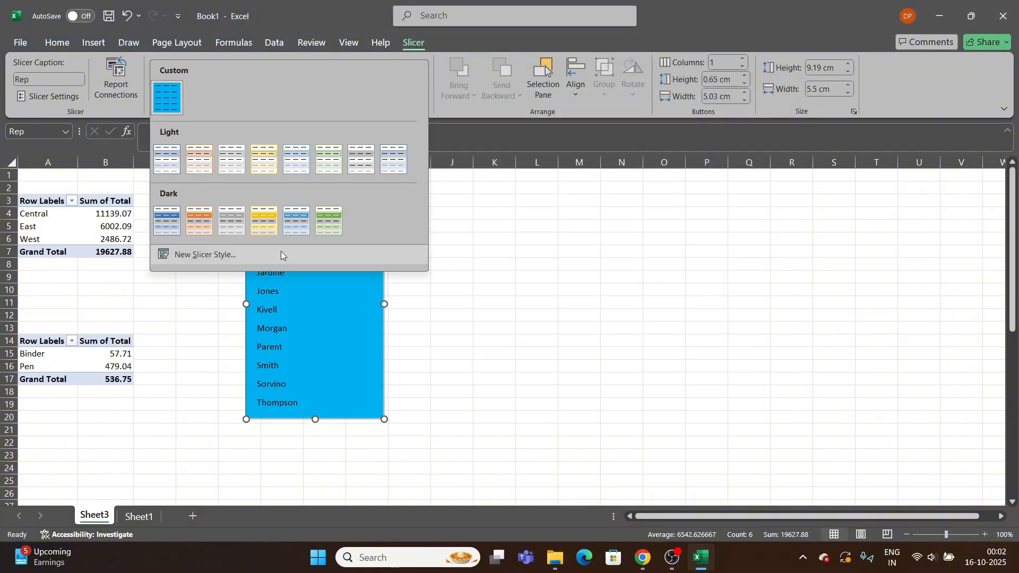
left_click(256, 260)
left_click(425, 165)
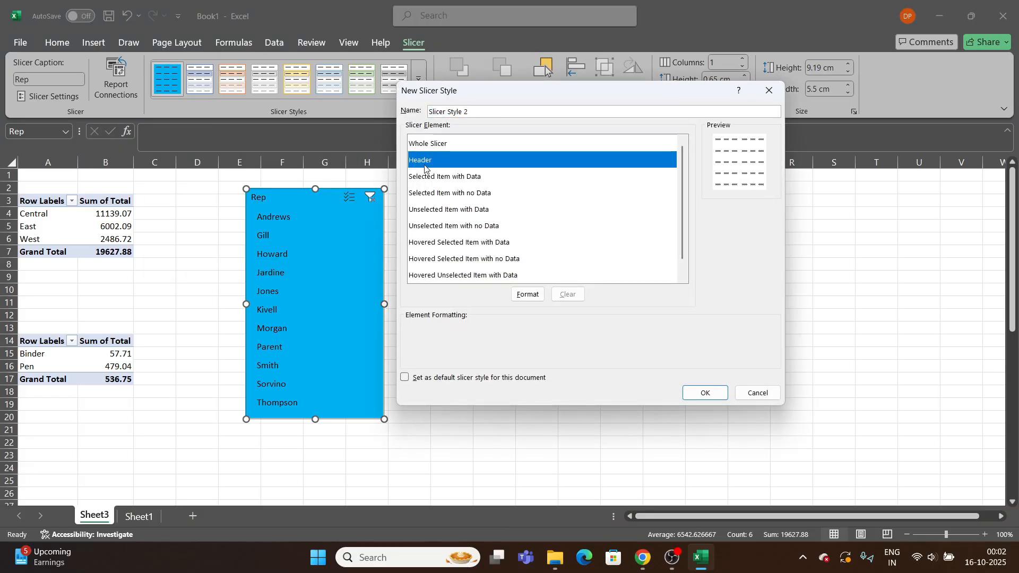
left_click(528, 294)
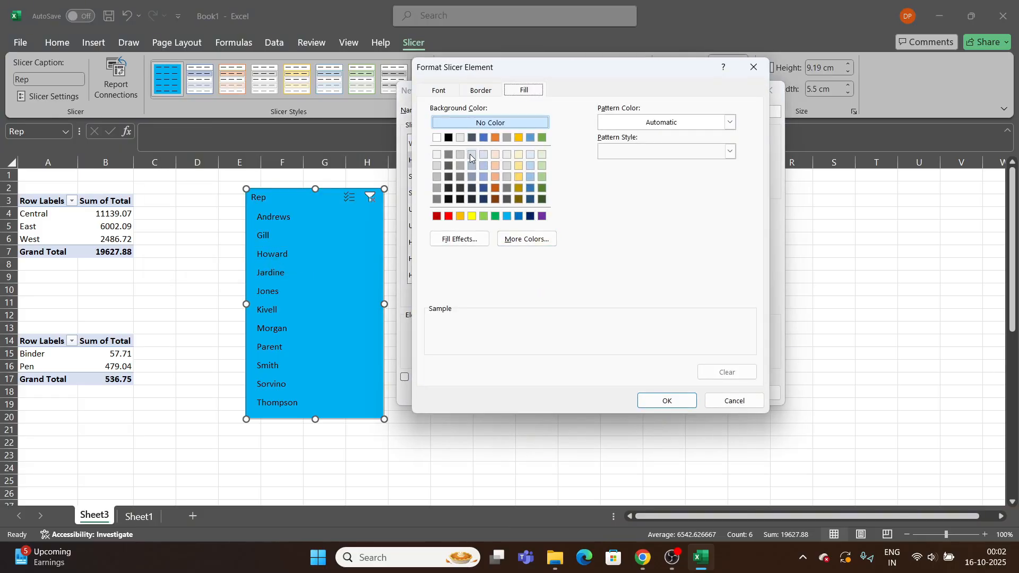
left_click(460, 154)
left_click(667, 400)
left_click(704, 391)
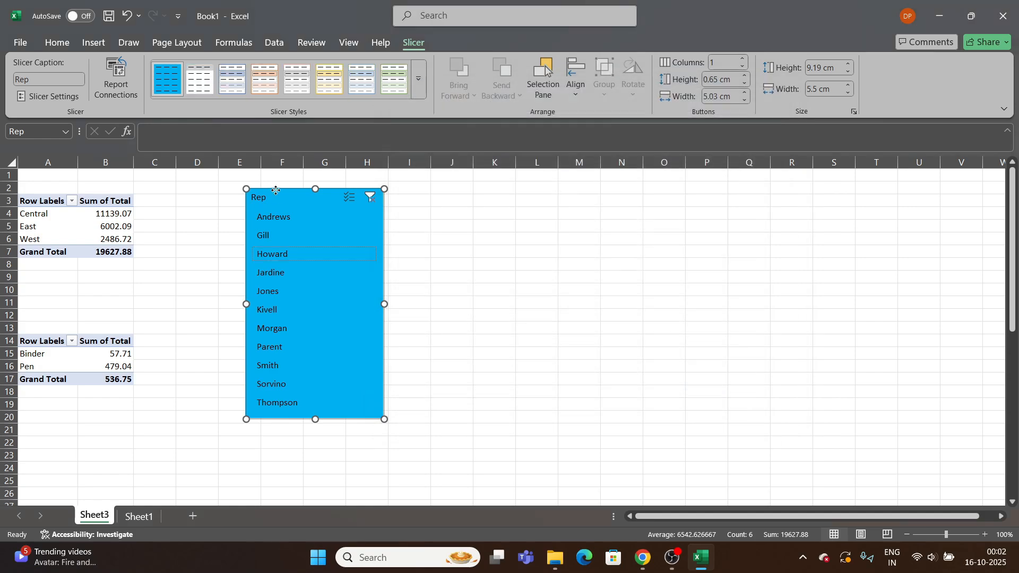
left_click(419, 80)
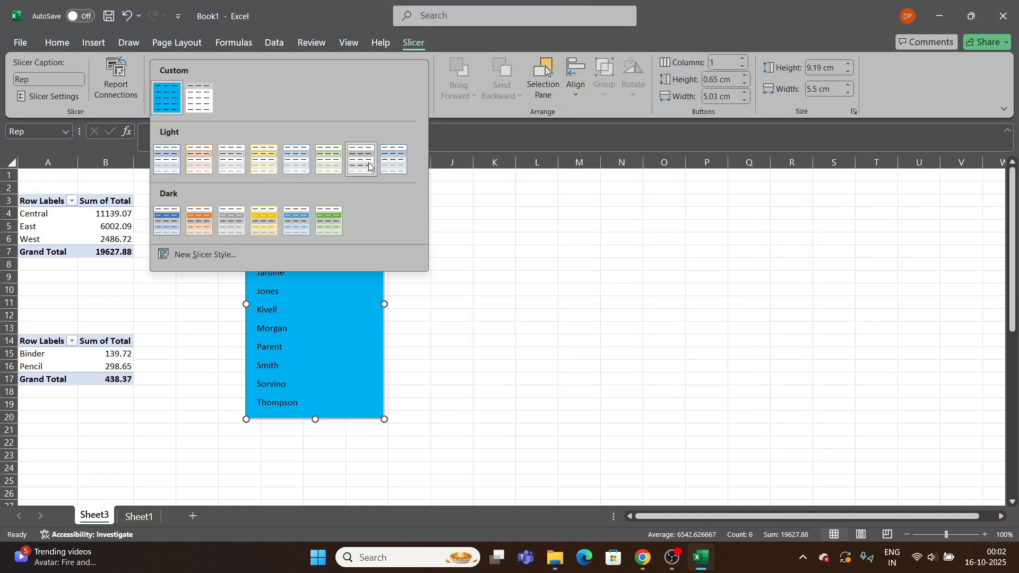
left_click(205, 97)
- Start Slicer Style 3 and give its Selected Item with Data element a light green fill
left_click(419, 79)
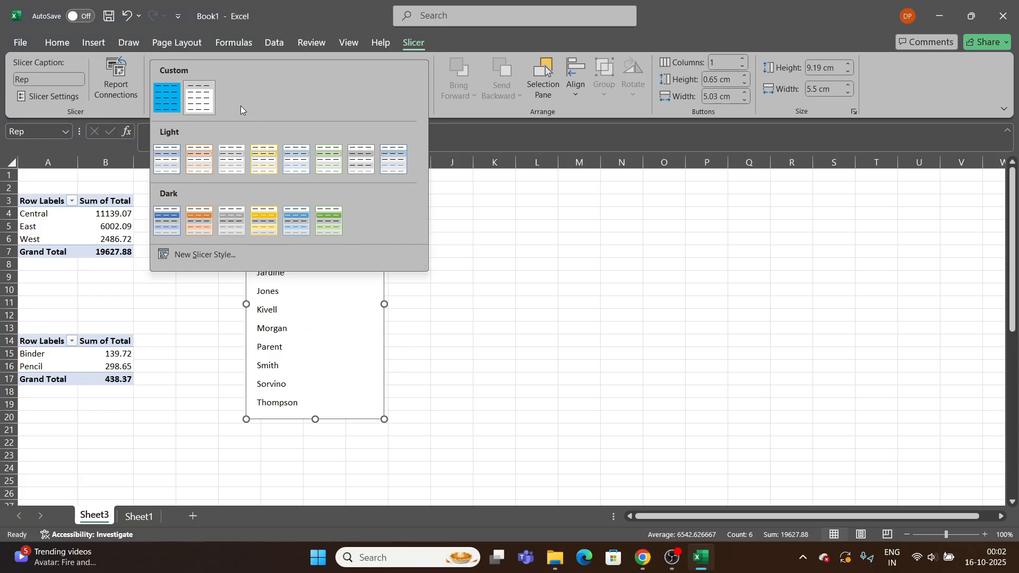
left_click(241, 260)
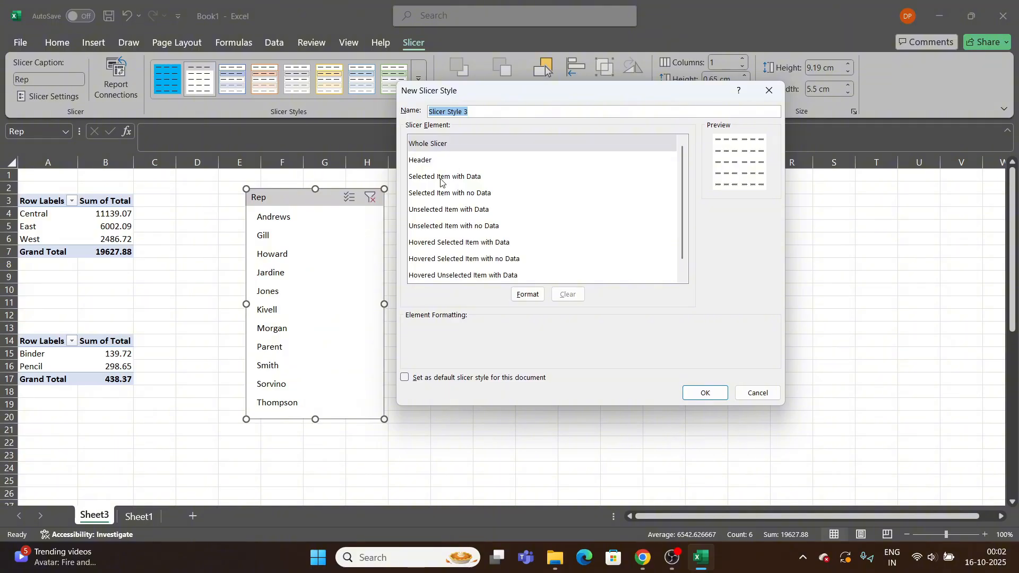
left_click(463, 180)
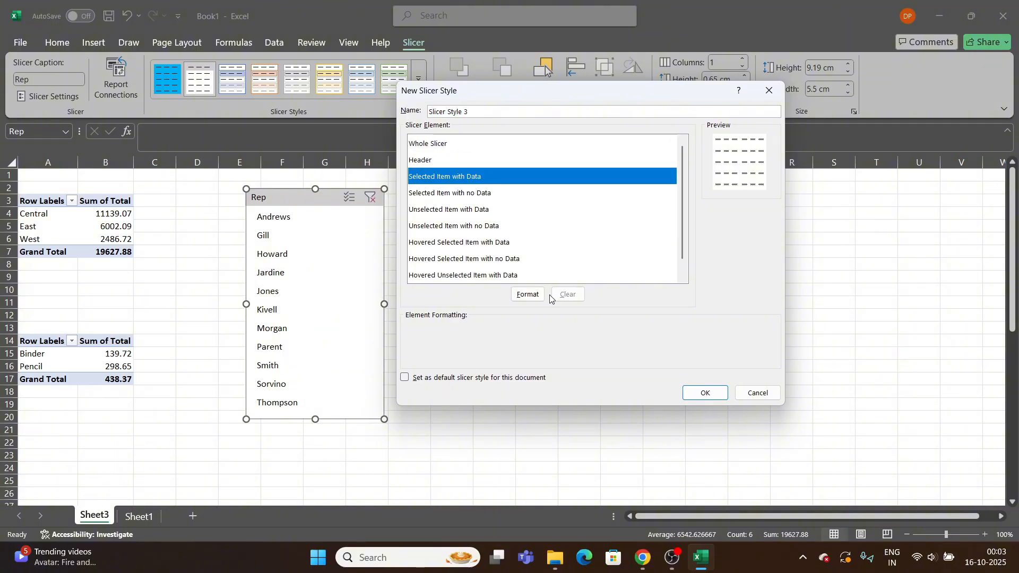
left_click(528, 294)
left_click(482, 218)
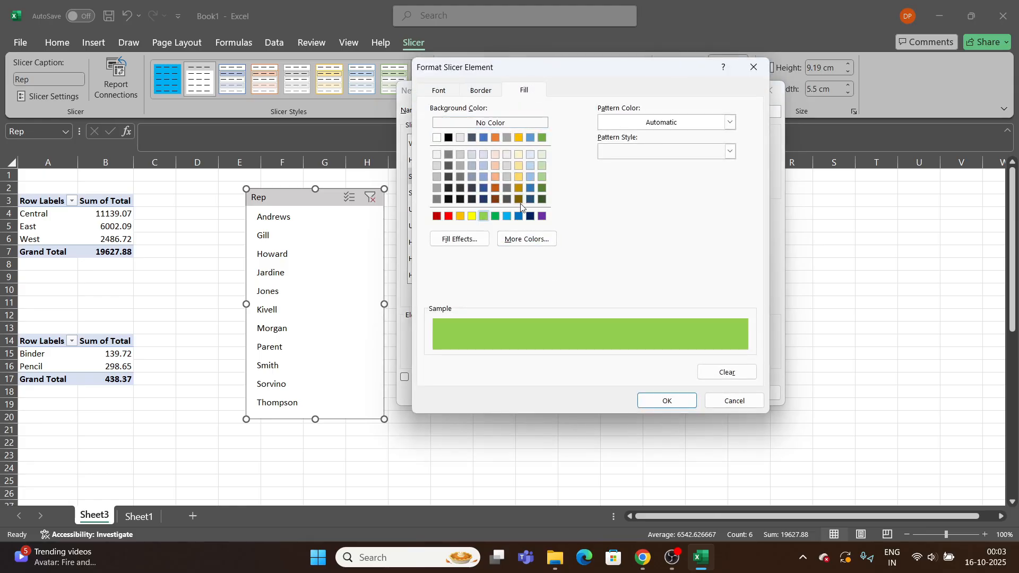
left_click(658, 399)
- Give the Unselected Item with Data element of Slicer Style 3 a light grey fill and check the selected item's fill
left_click(476, 207)
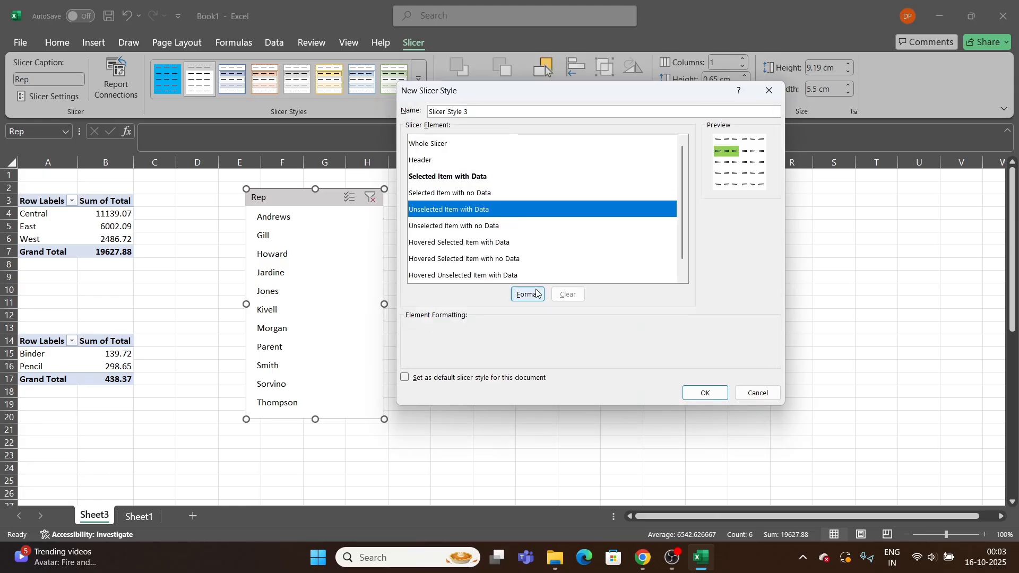
left_click(527, 294)
left_click(471, 216)
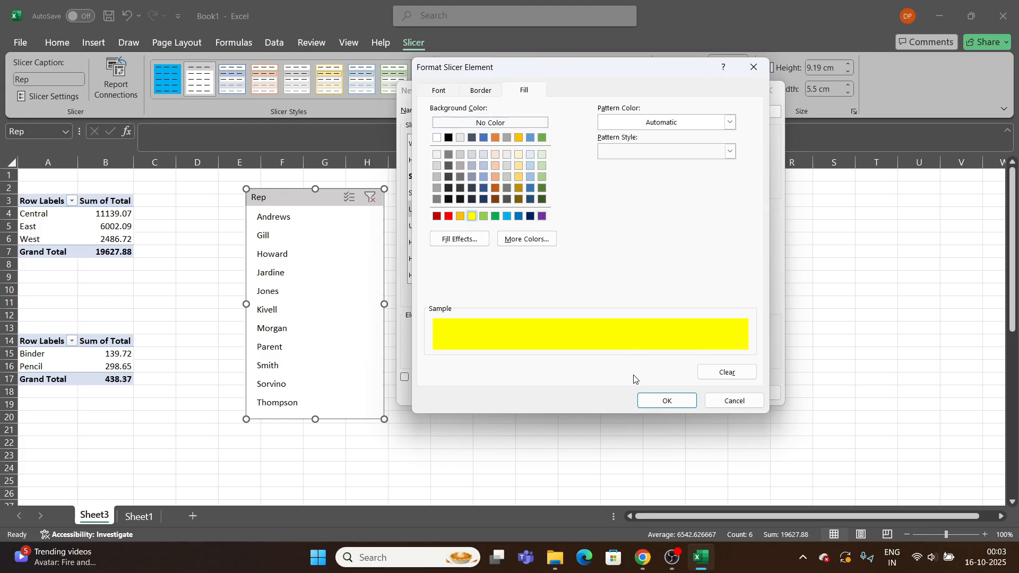
left_click(460, 155)
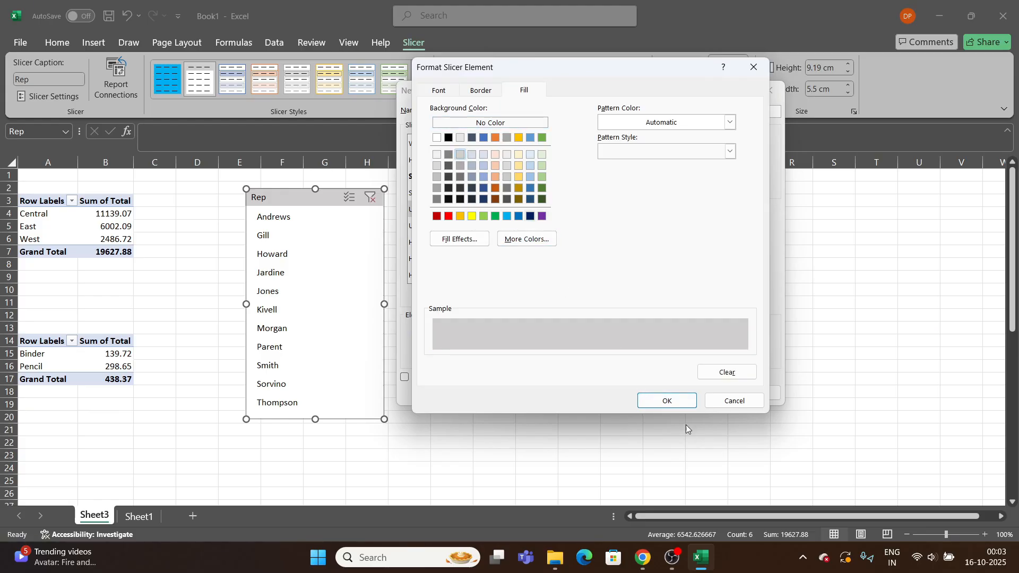
left_click(667, 400)
left_click(527, 295)
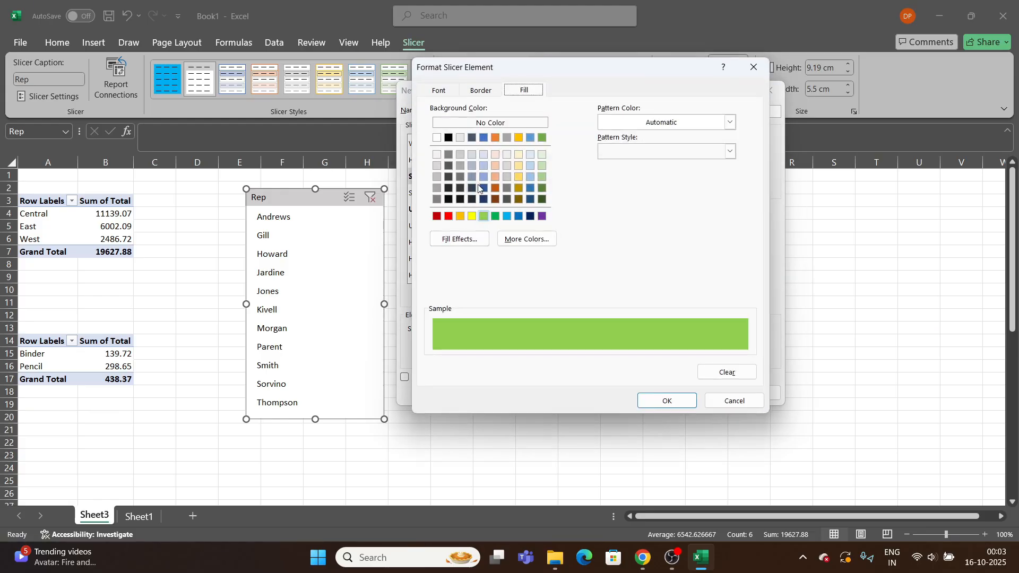
left_click(670, 402)
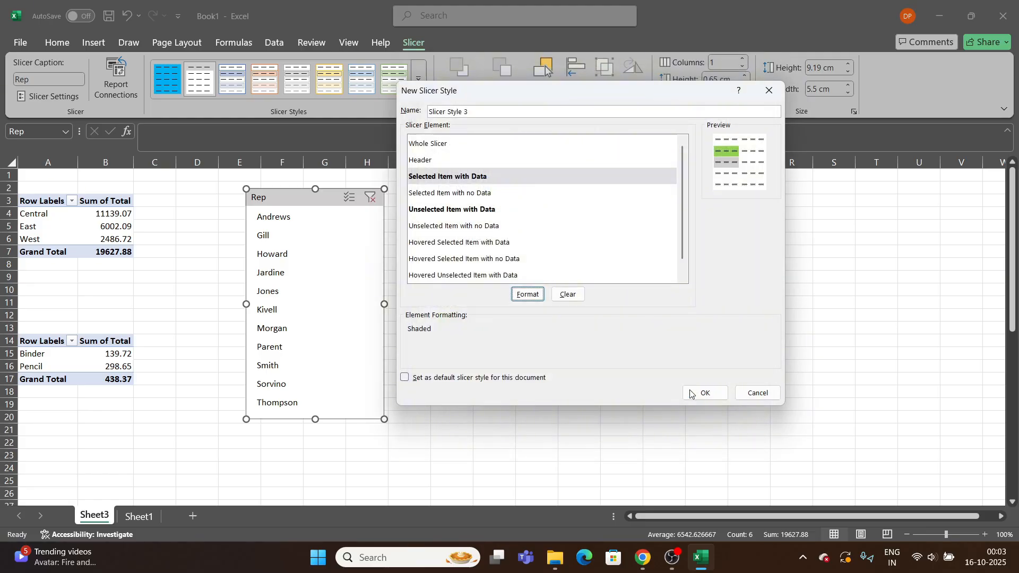
- Give the Hovered Selected Item with Data element a light orange fill and save Slicer Style 3
left_click(446, 245)
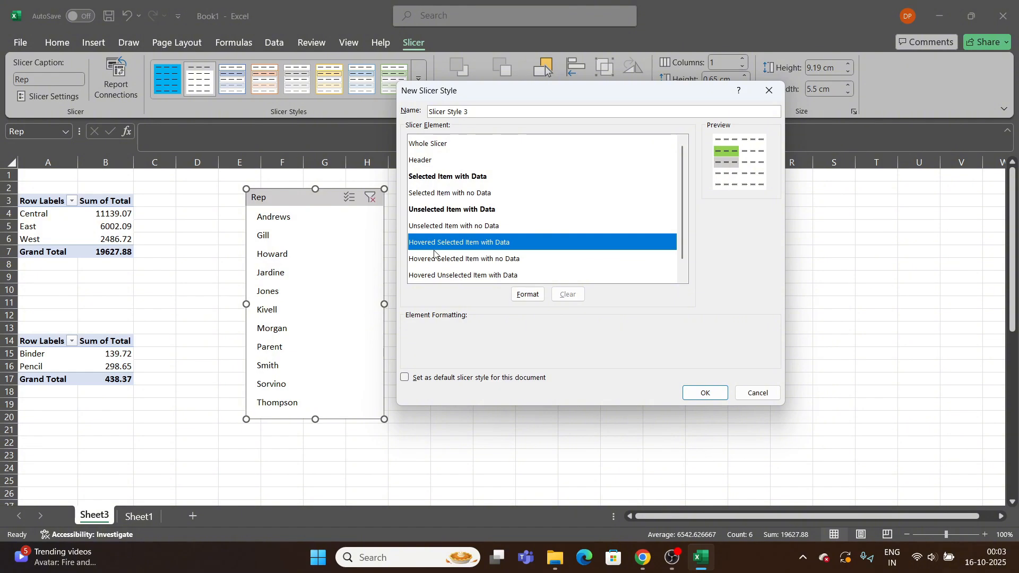
left_click(528, 294)
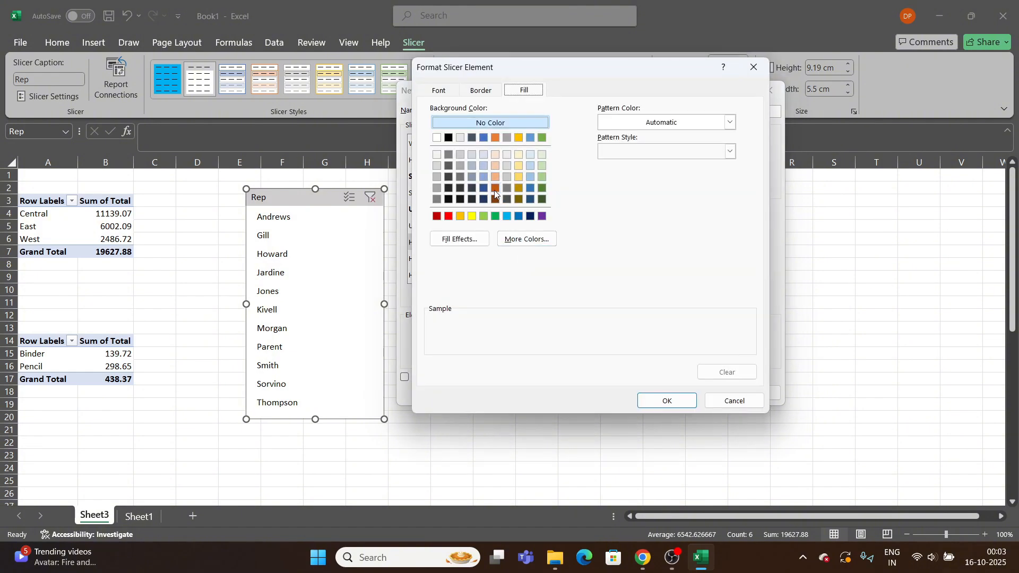
left_click(496, 176)
left_click(667, 400)
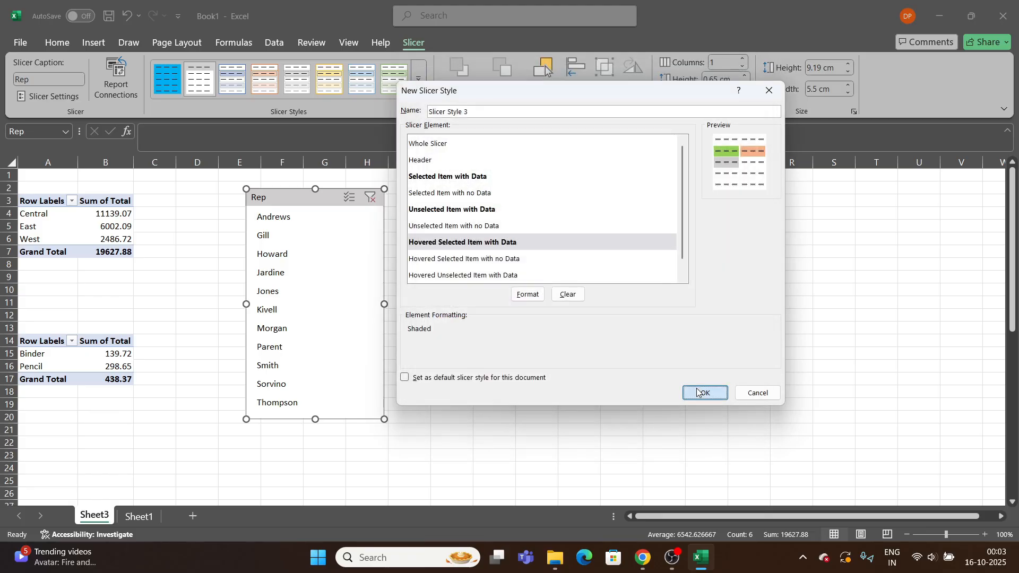
left_click(703, 391)
- Apply Slicer Style 3 to the Rep slicer and switch through several reps, ending on the third one
left_click(419, 81)
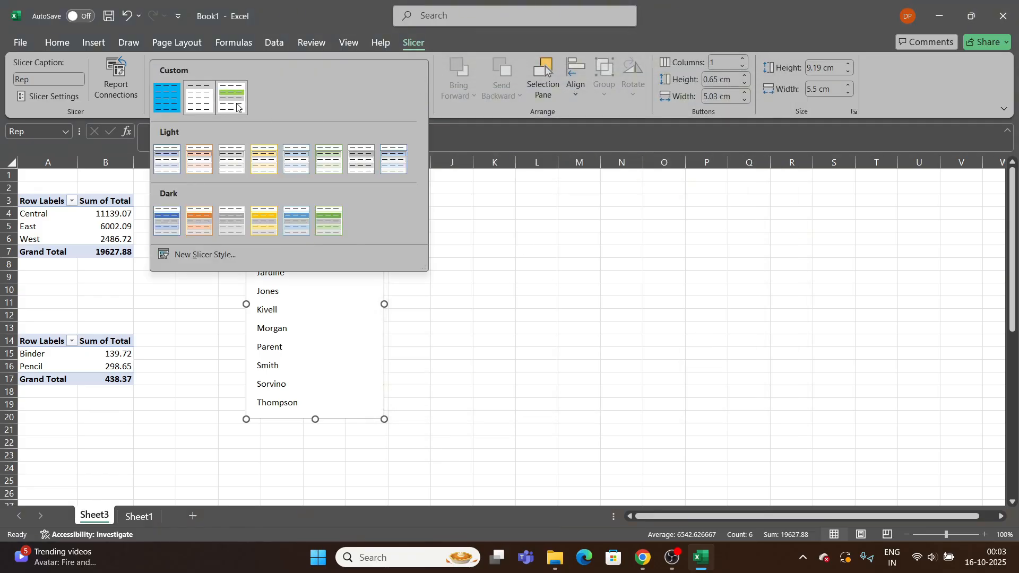
left_click(237, 104)
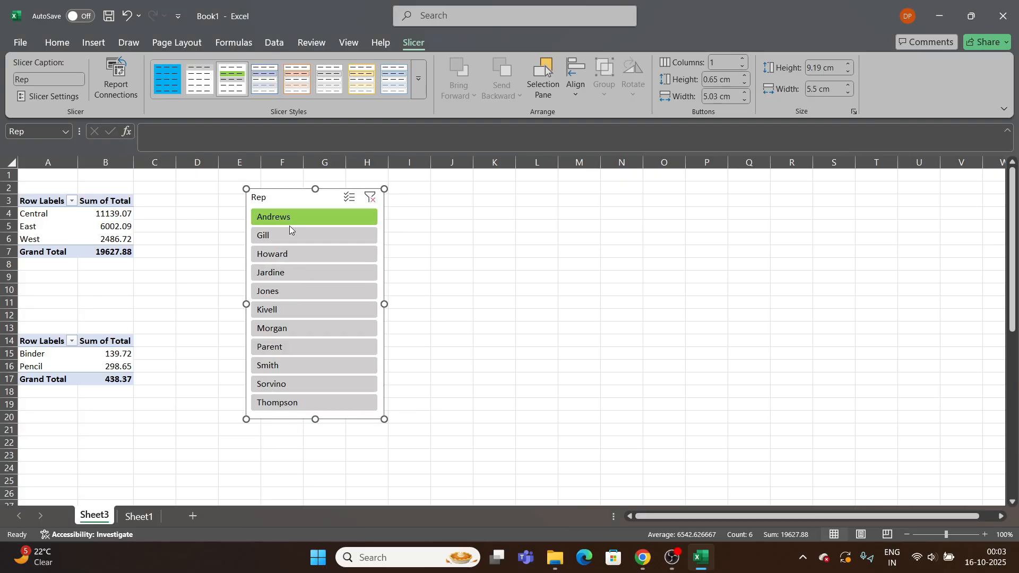
left_click(307, 237)
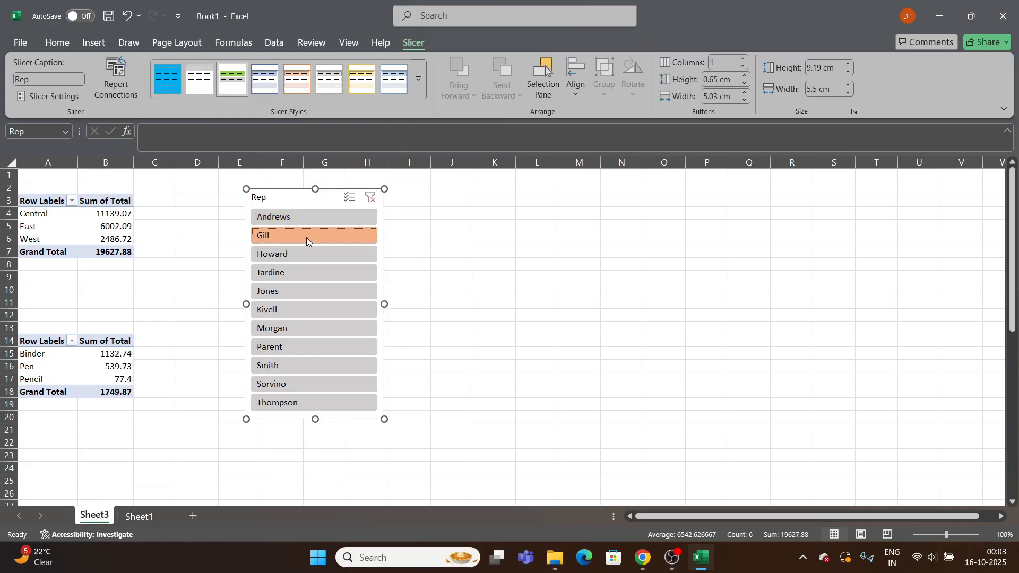
left_click(324, 291)
left_click(332, 348)
left_click(335, 365)
left_click(336, 290)
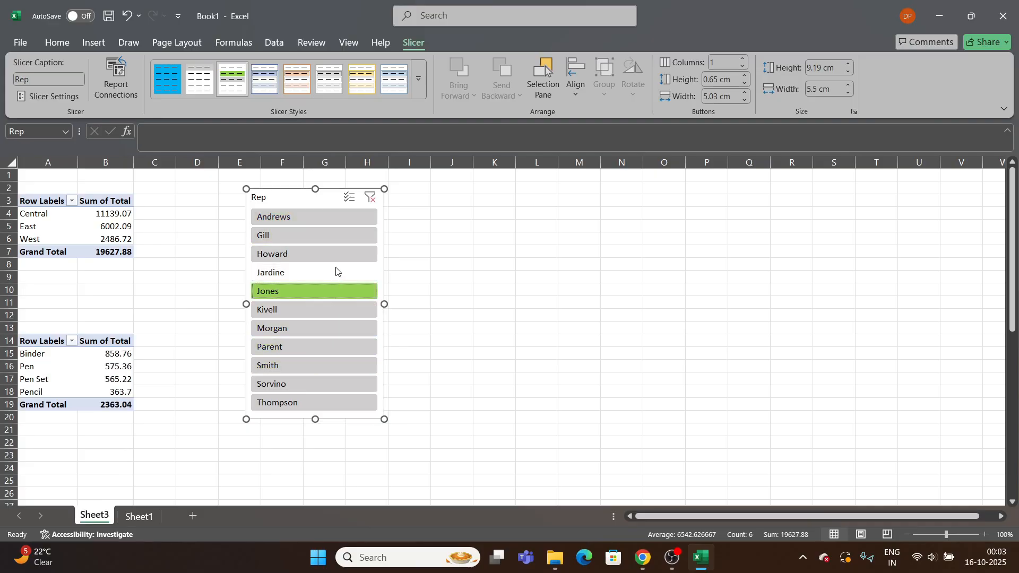
left_click(332, 254)
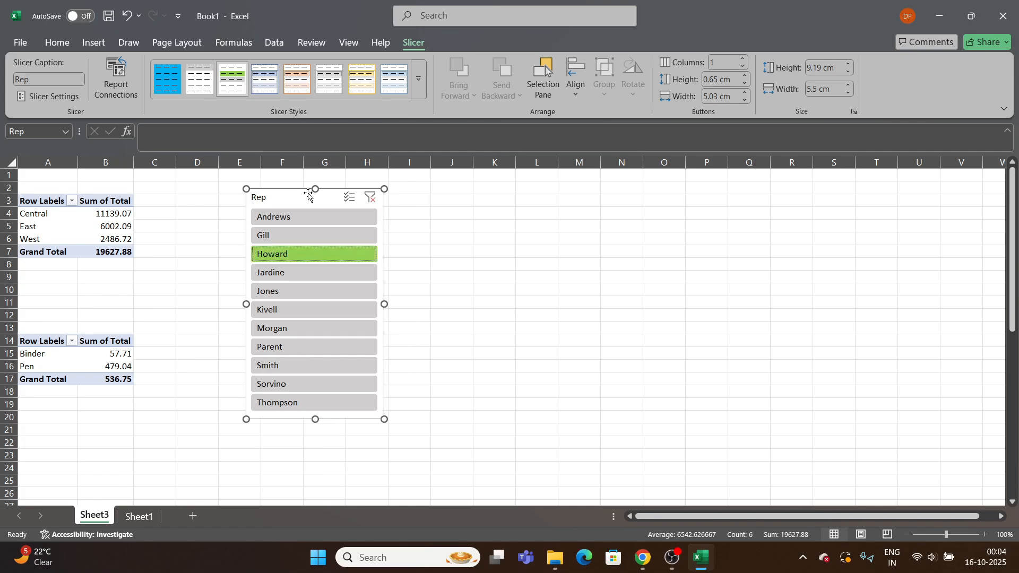
left_click(419, 78)
left_click(234, 253)
scroll(517, 237, "down", 1)
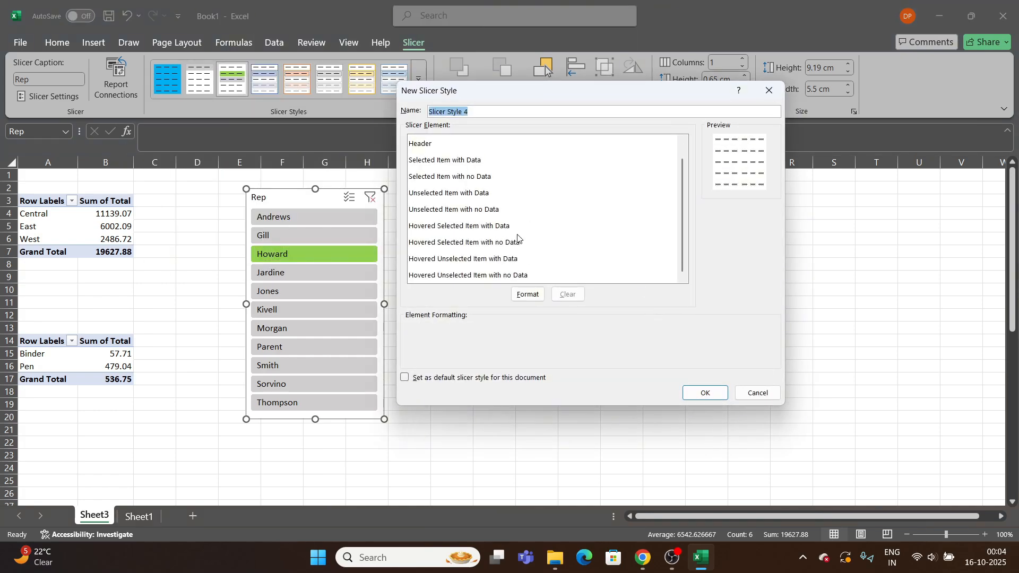
scroll(518, 237, "up", 1)
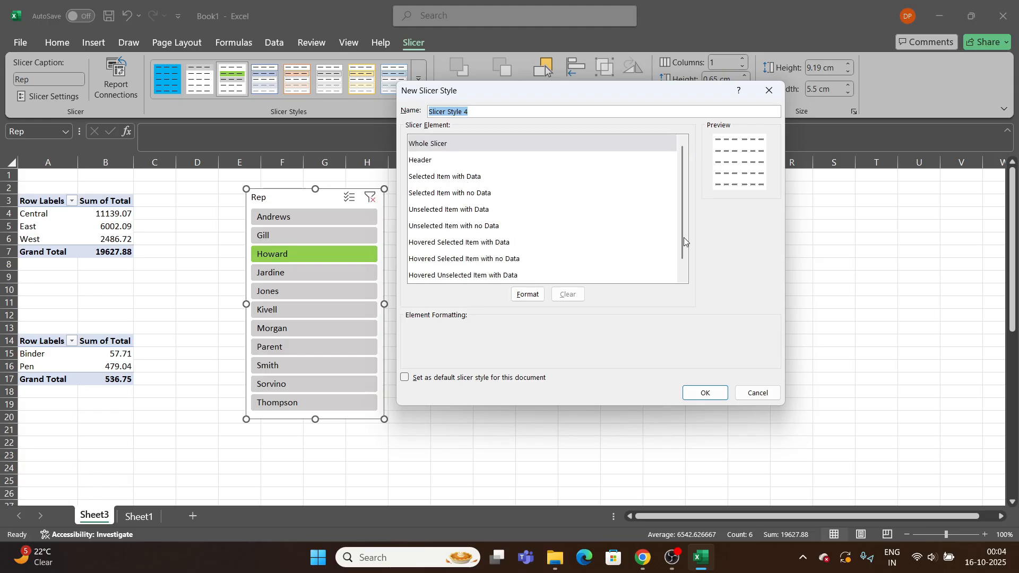
left_click(757, 393)
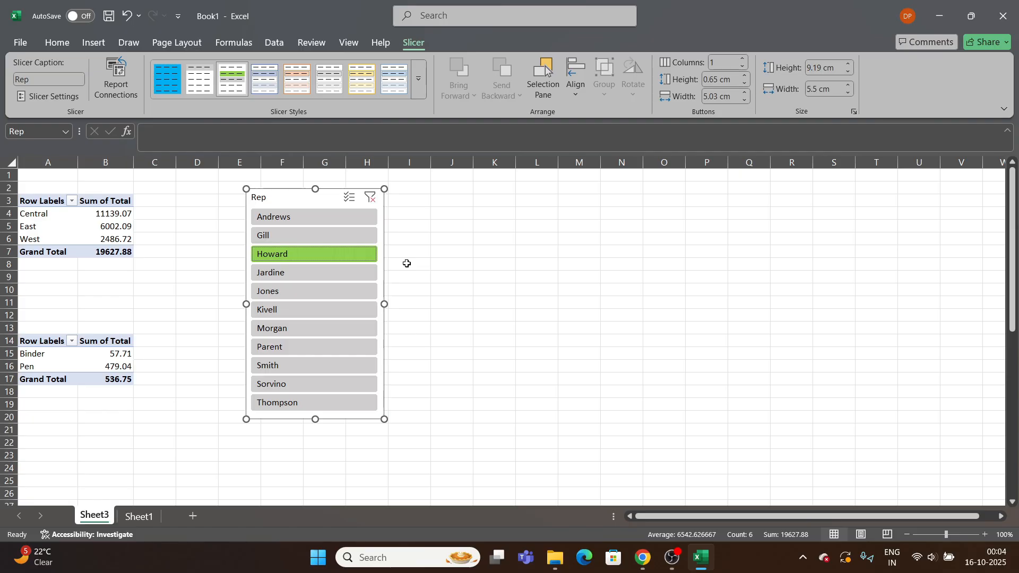
- Delete the Rep slicer from Sheet3
left_click(277, 204)
key("Delete")
left_click(232, 265)
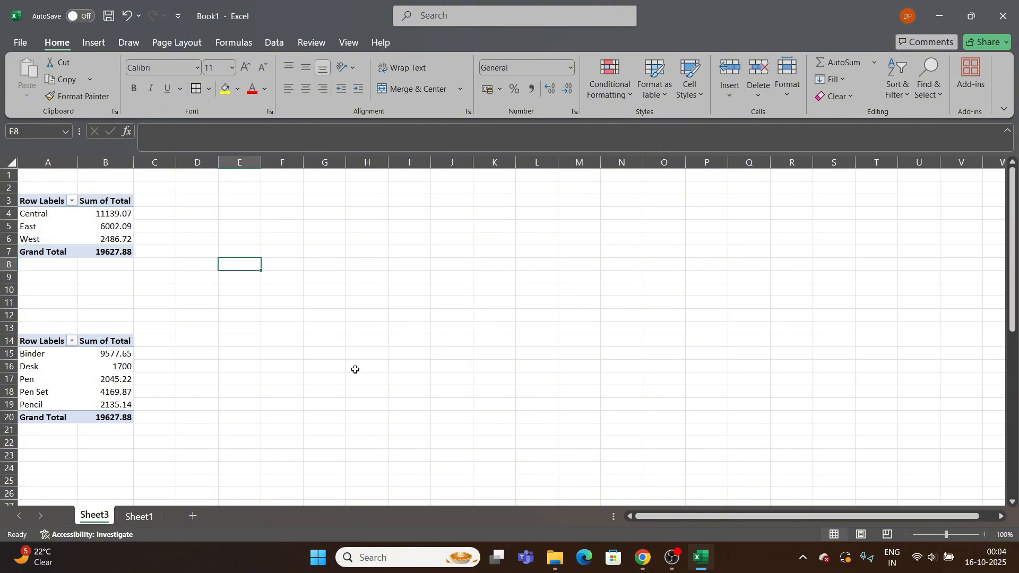
- Review the OrderDate values in the source order data on Sheet1
left_click(134, 522)
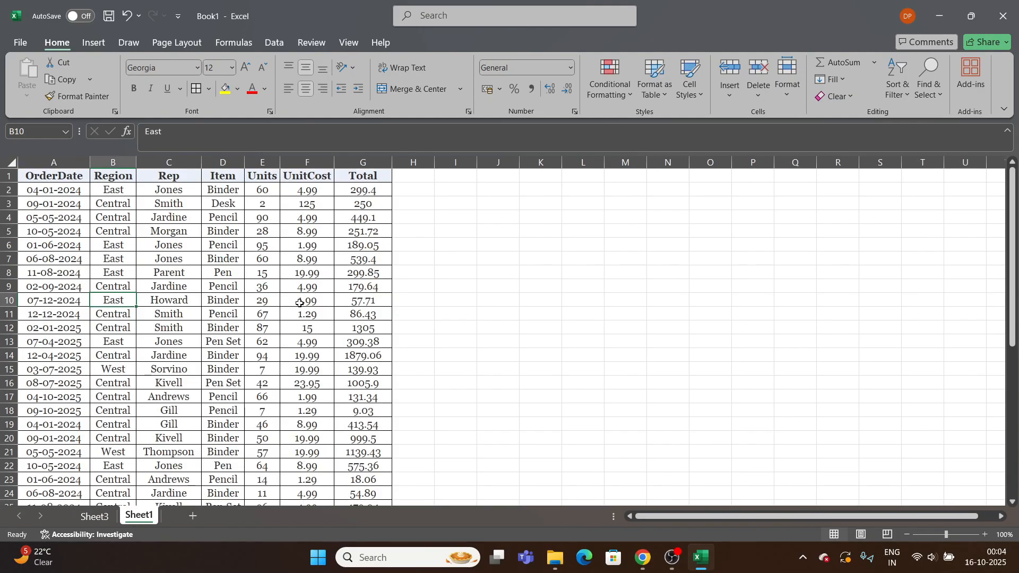
left_click(212, 259)
left_click_drag(68, 187, 45, 403)
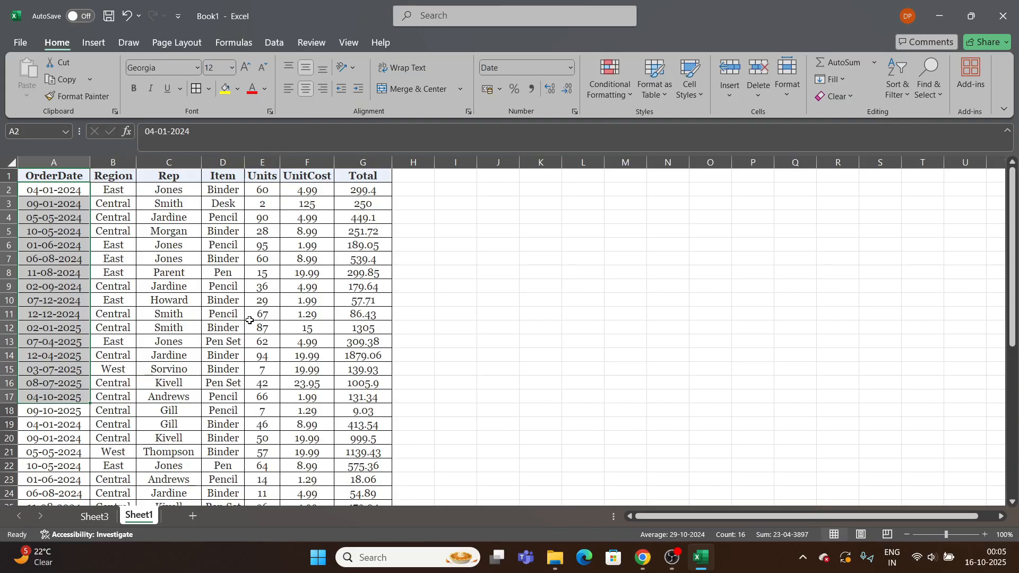
- Insert an OrderDate timeline for the Region PivotTable on Sheet3
left_click(95, 515)
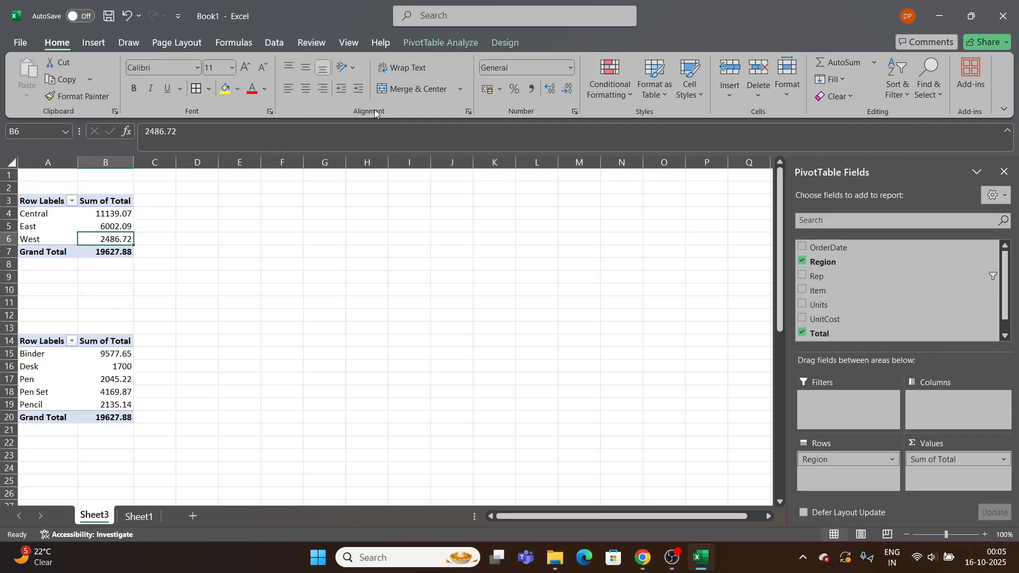
left_click(440, 43)
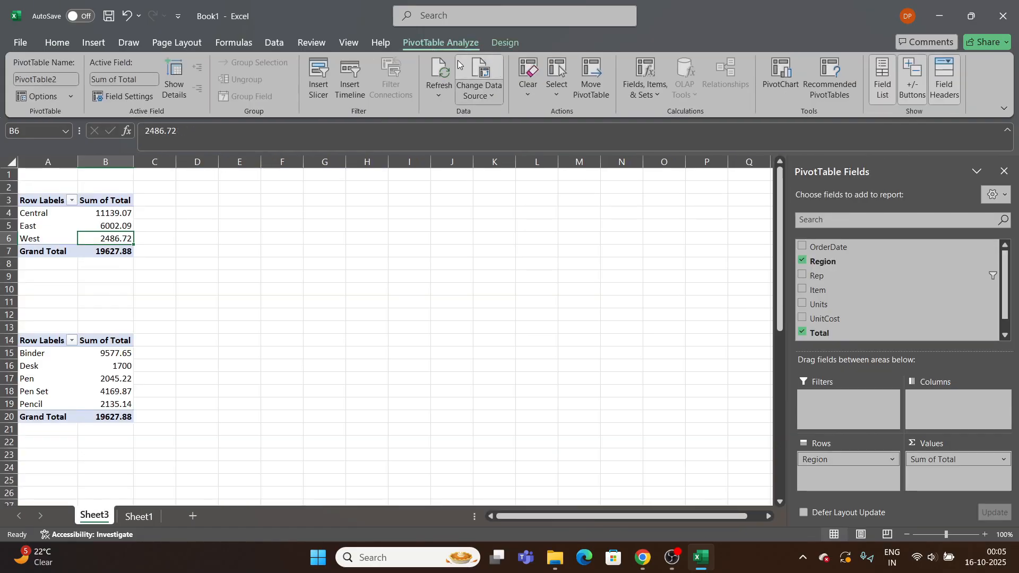
left_click(356, 91)
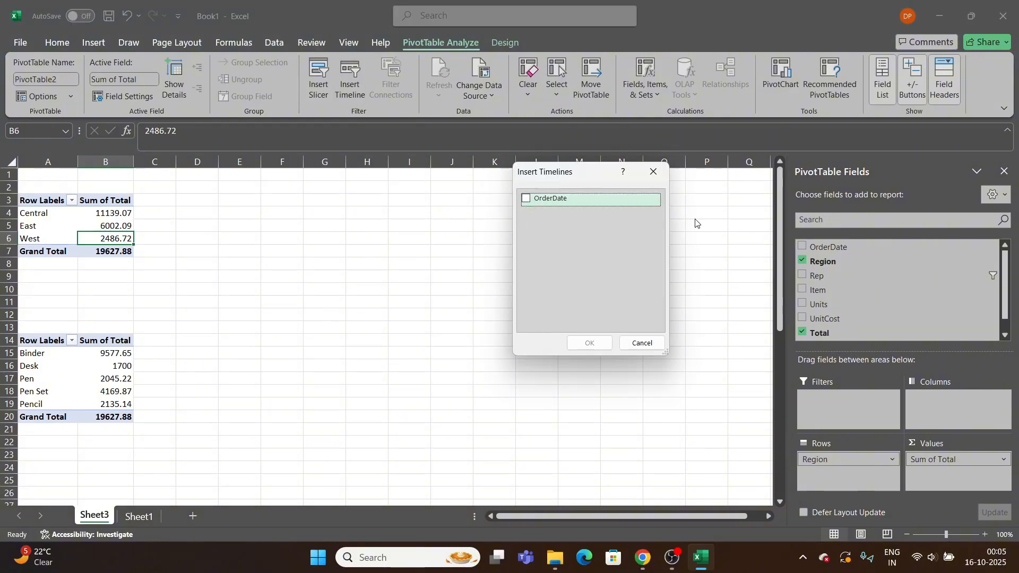
left_click(546, 204)
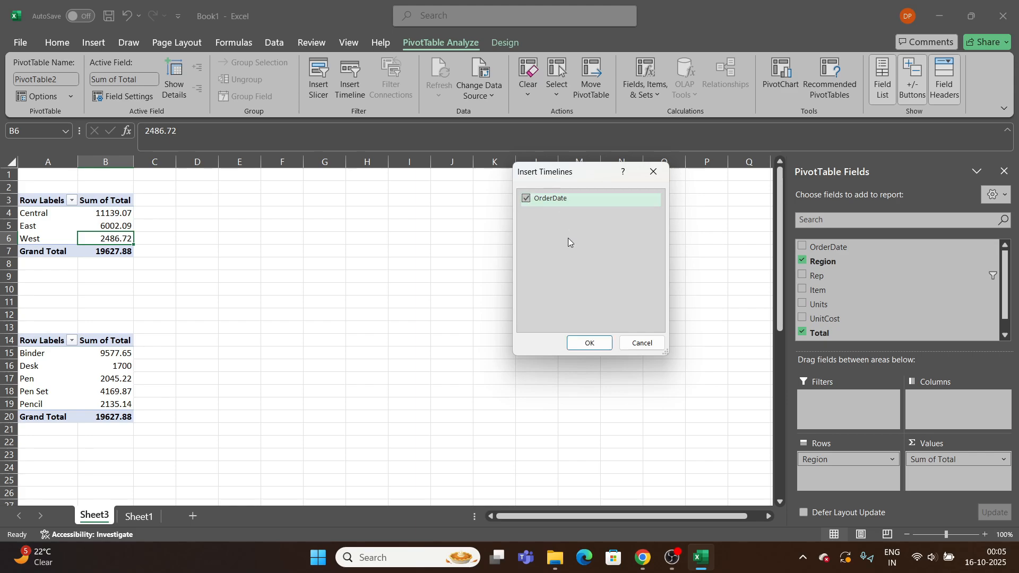
left_click(590, 344)
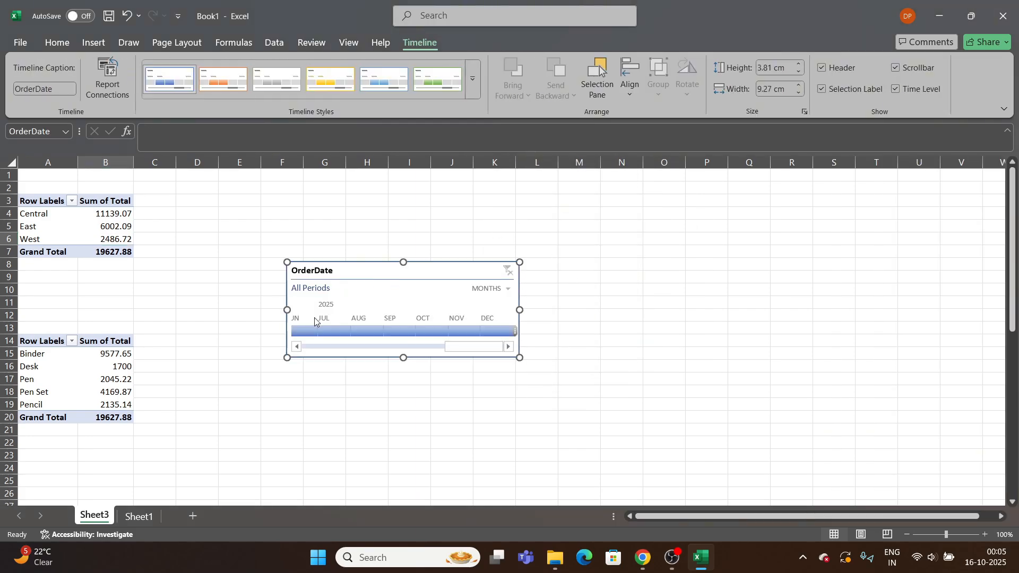
- Switch the OrderDate timeline's time level to YEARS and filter the Region PivotTable to 2024
left_click_drag(467, 347, 358, 348)
left_click(491, 288)
left_click(512, 306)
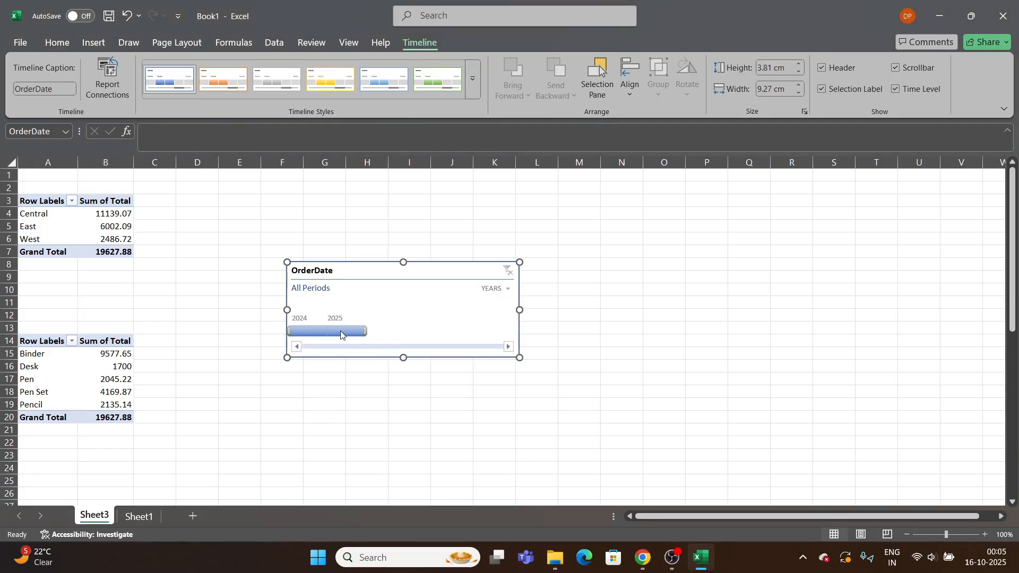
left_click(317, 332)
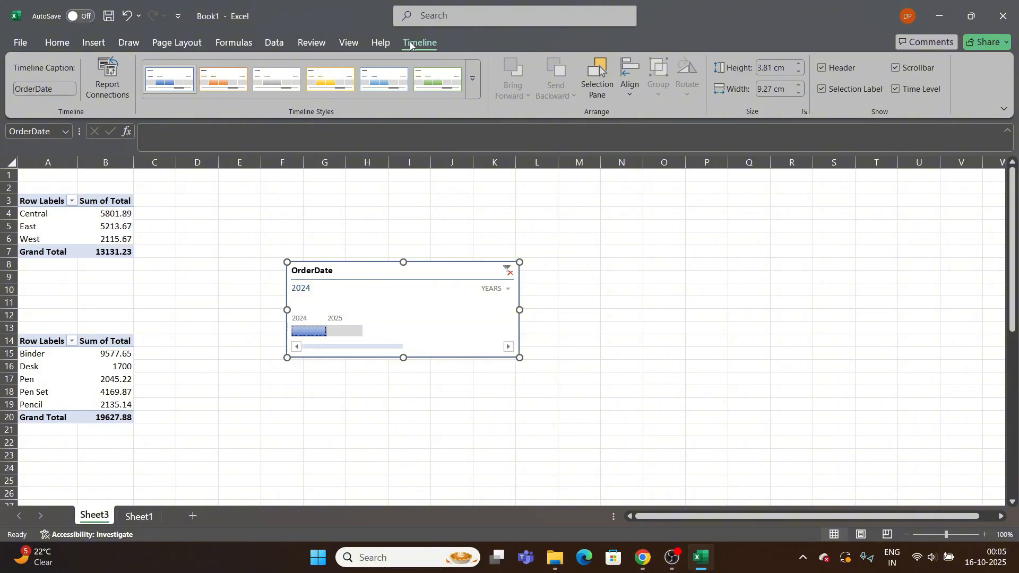
- Connect the OrderDate timeline to PivotTable3 as well and filter both PivotTables to 2025
left_click(111, 82)
left_click(486, 275)
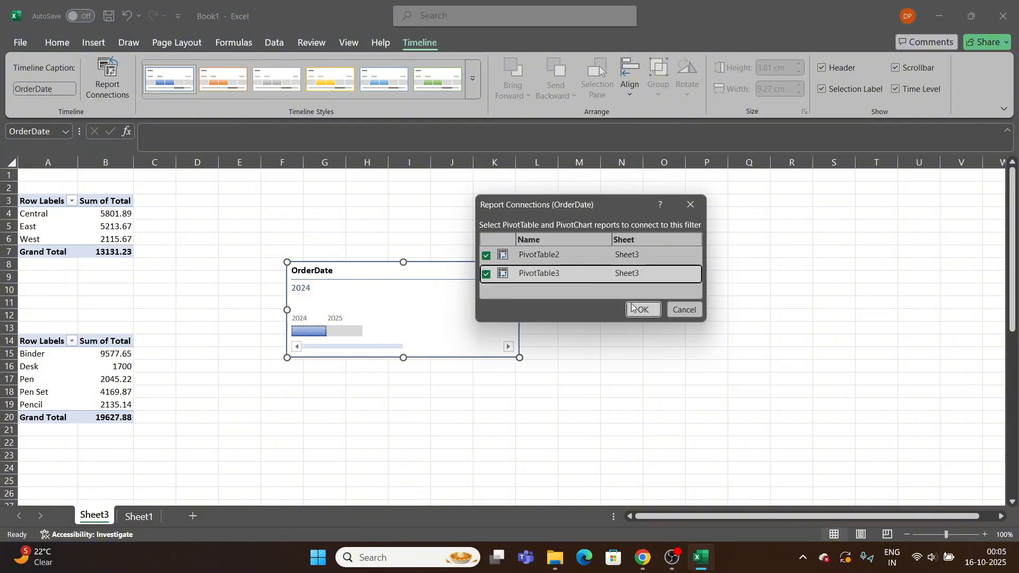
left_click(642, 309)
left_click(343, 332)
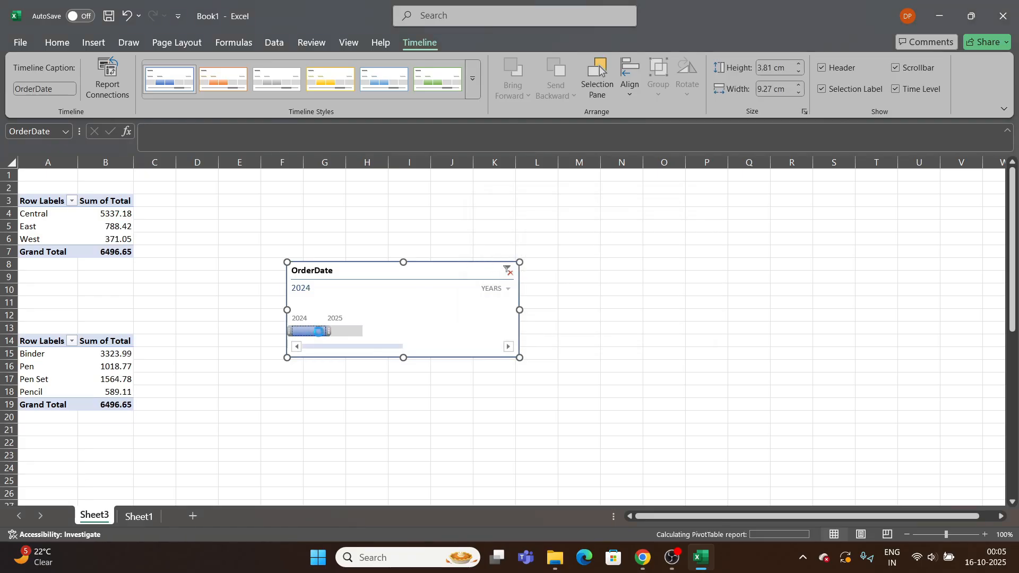
- Change the timeline's time level to QUARTERS and MONTHS in turn, ending on DAYS
left_click(498, 289)
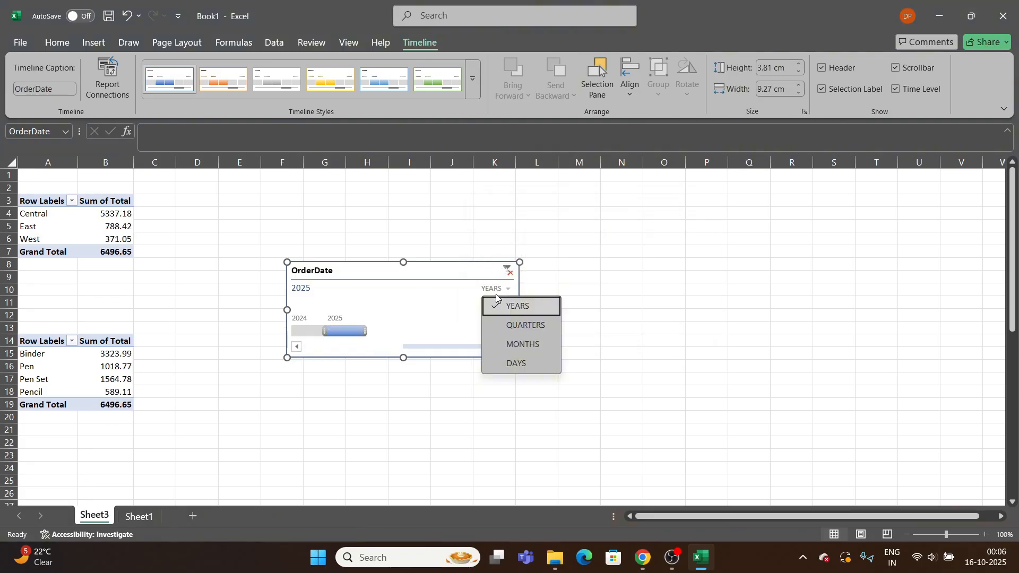
left_click(507, 321)
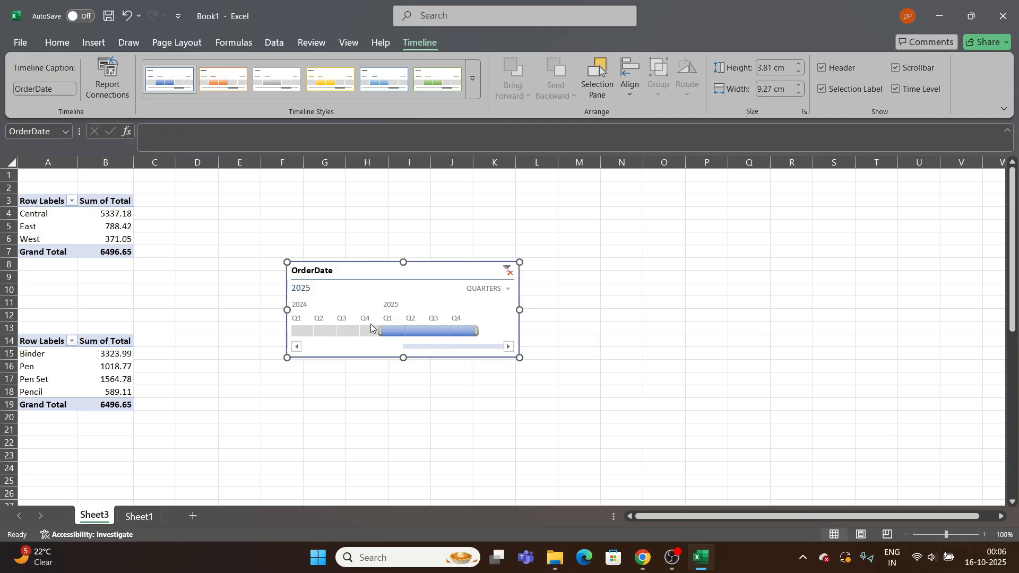
left_click(498, 287)
left_click(501, 344)
left_click(489, 288)
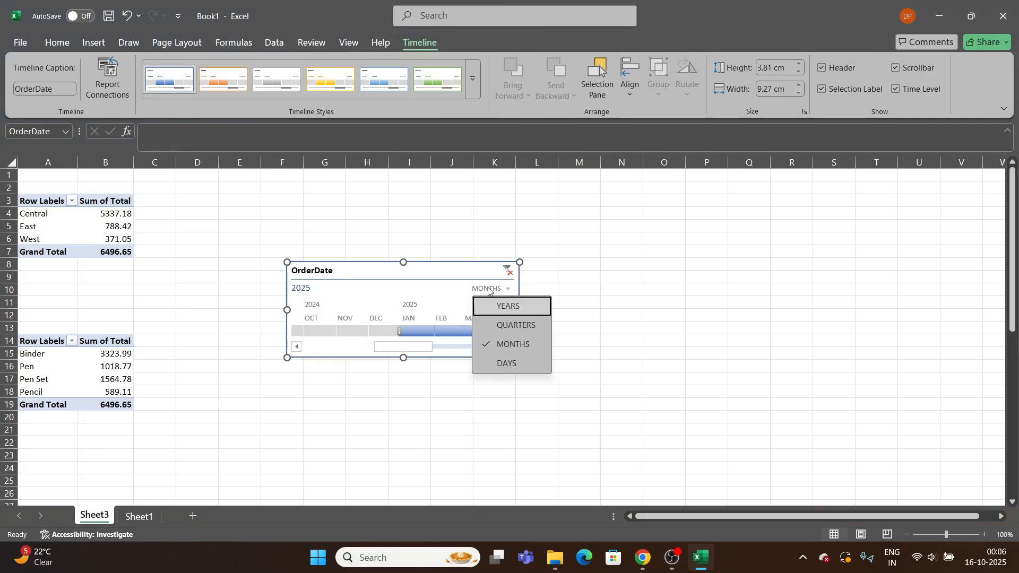
left_click(525, 368)
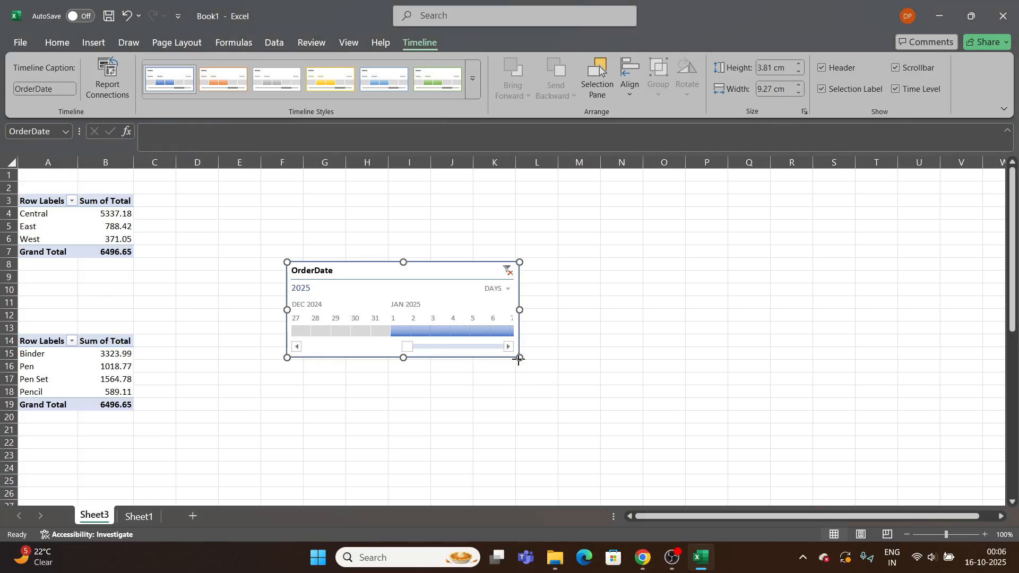
- Enlarge the OrderDate timeline to about 14.1 cm by 7 cm and filter by single days, ending on Jan 2, 2025
left_click_drag(520, 358, 640, 436)
left_click(300, 330)
left_click(319, 330)
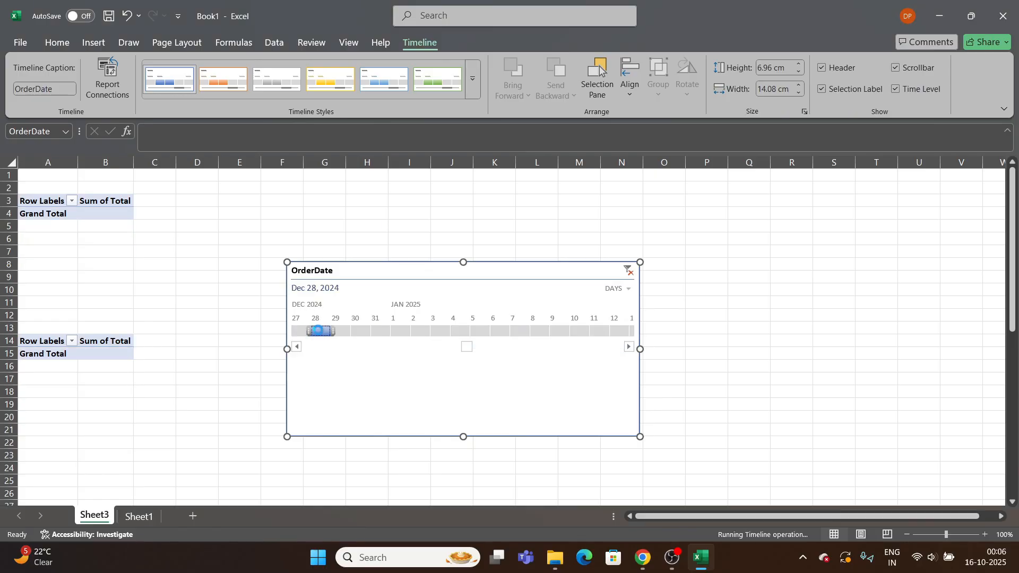
left_click_drag(318, 330, 422, 331)
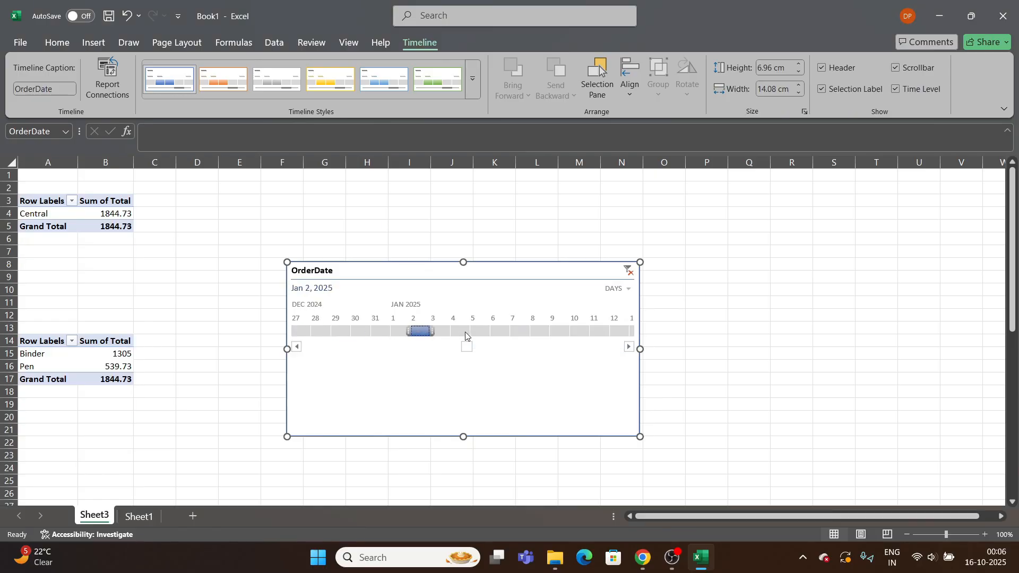
- Step the timeline's single-day filter through dates in January and April 2025, ending on Apr 7, 2025
left_click(465, 333)
left_click(600, 332)
left_click(630, 347)
left_click(629, 347)
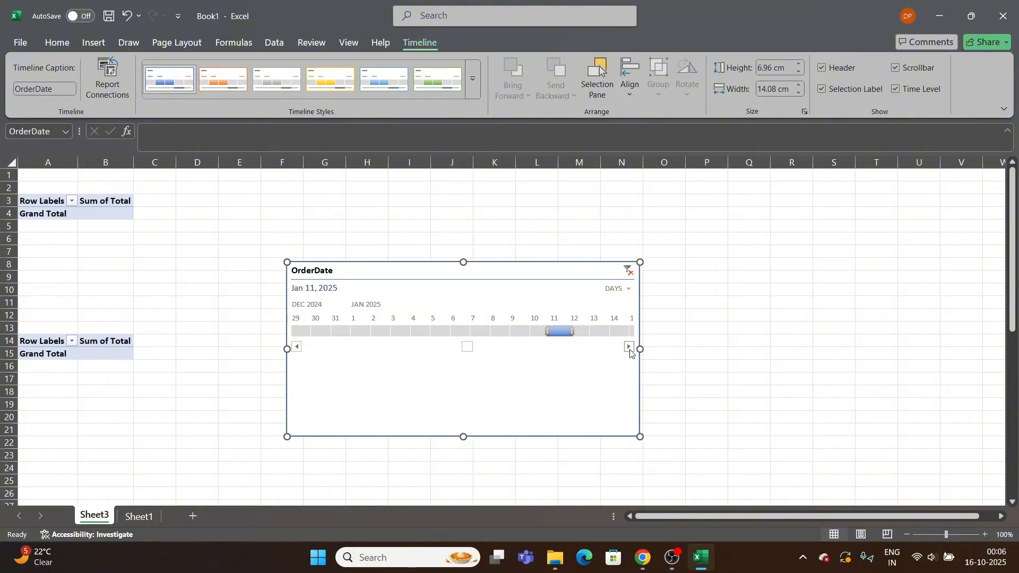
left_click(629, 347)
left_click(629, 347)
left_click_drag(518, 332, 616, 335)
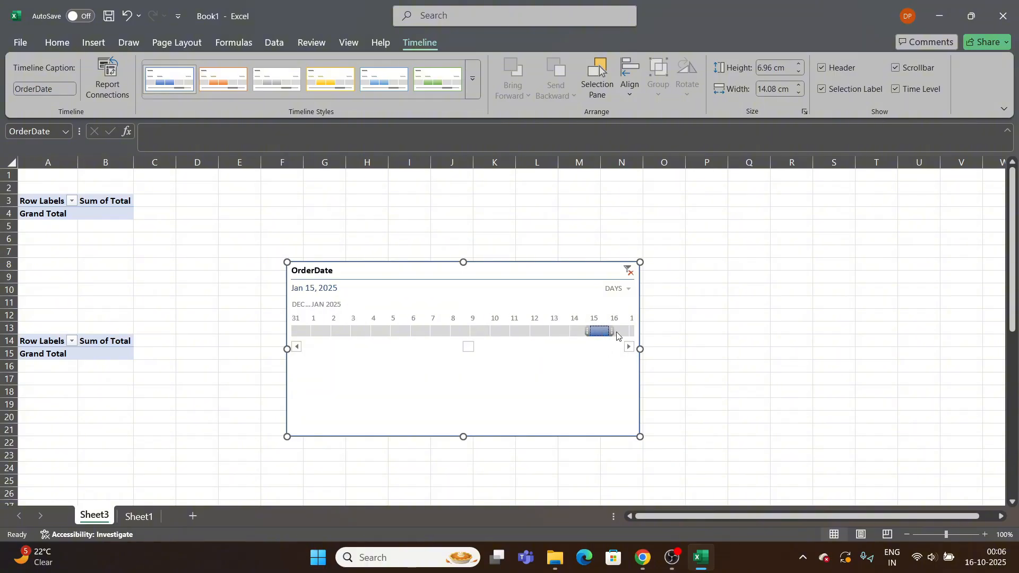
left_click(617, 333)
left_click(629, 347)
left_click(630, 347)
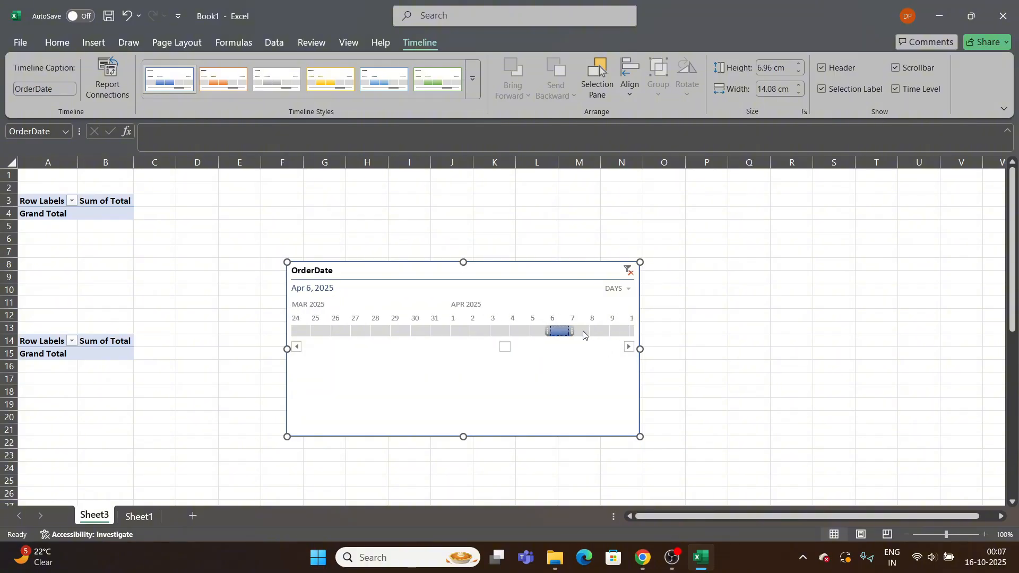
left_click(583, 331)
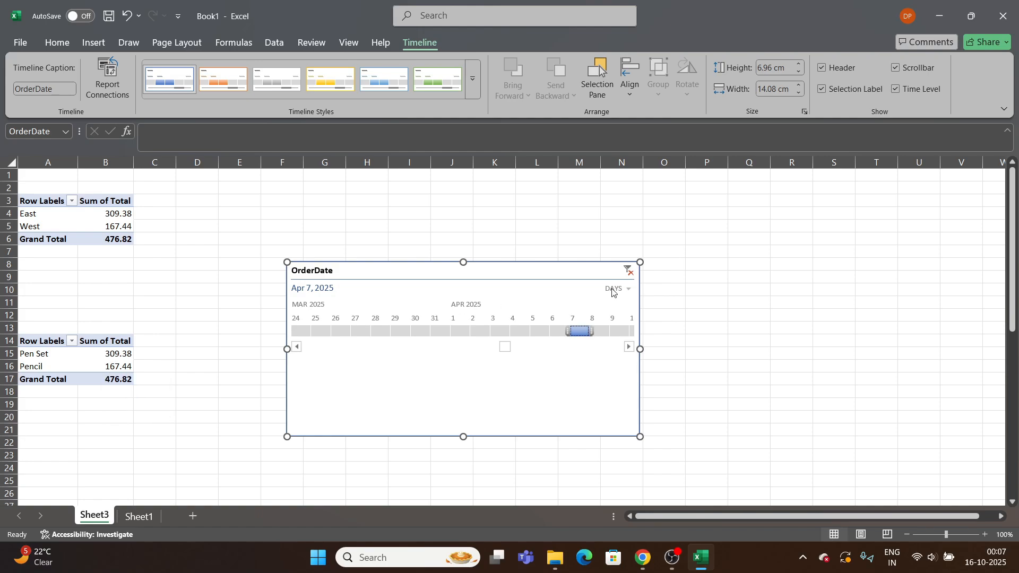
- Examine the elements that a new timeline style can format, from Header to Selected Time Block, without saving the style
left_click(473, 80)
left_click(200, 182)
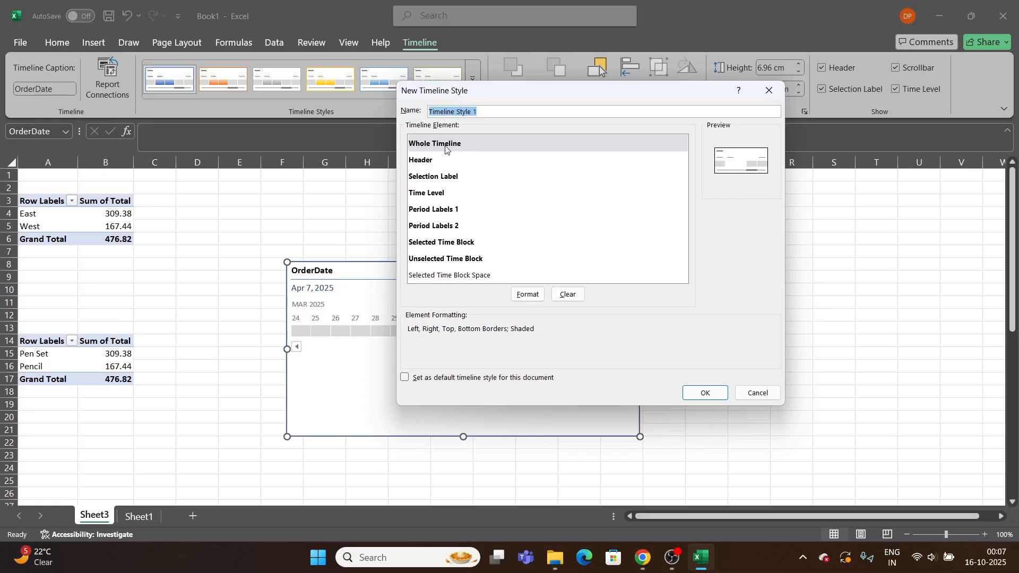
left_click(443, 160)
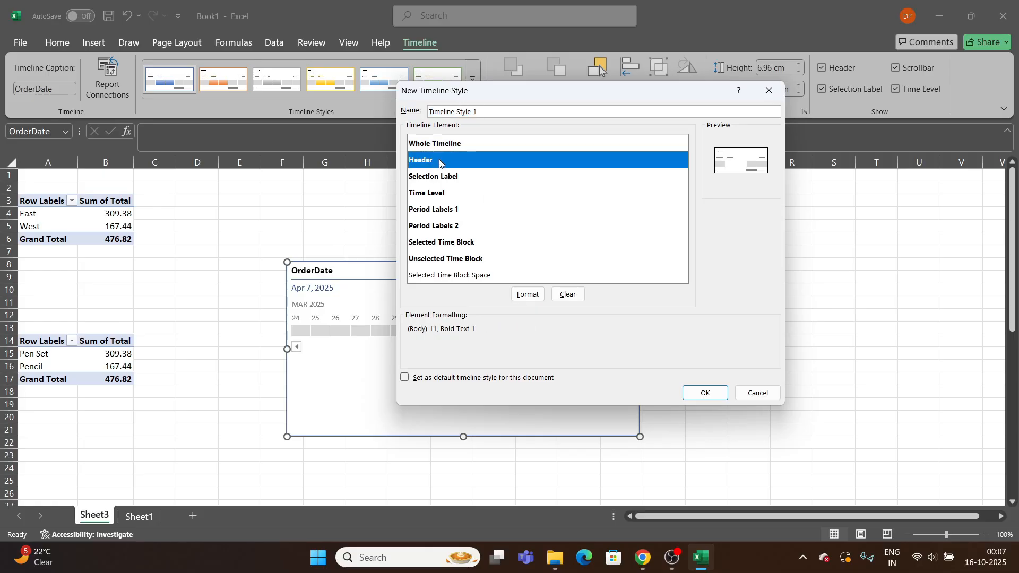
left_click(464, 182)
left_click(467, 198)
left_click(467, 242)
key("Escape")
- Clear the OrderDate timeline filter and set its time level back to YEARS
left_click(629, 270)
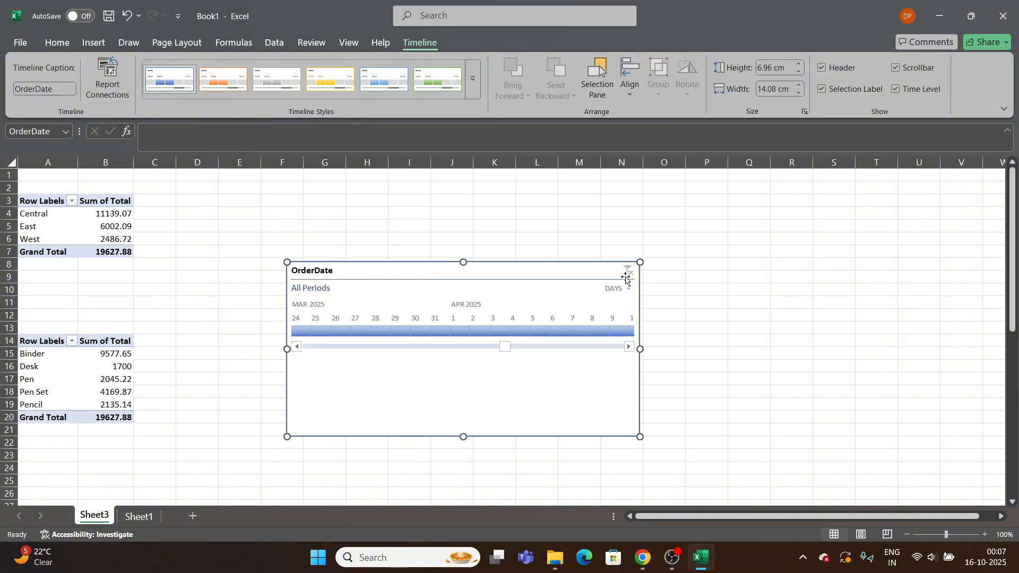
left_click(624, 289)
left_click(642, 306)
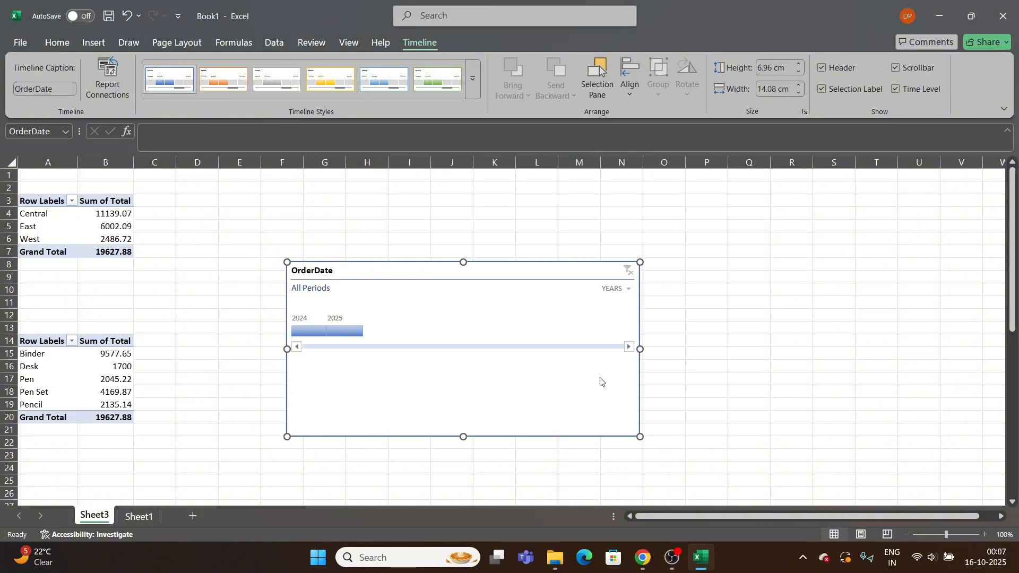
- Reduce the timeline's height to about 3.5 cm and move it closer to the PivotTables
left_click_drag(462, 438, 462, 351)
left_click_drag(396, 280, 317, 256)
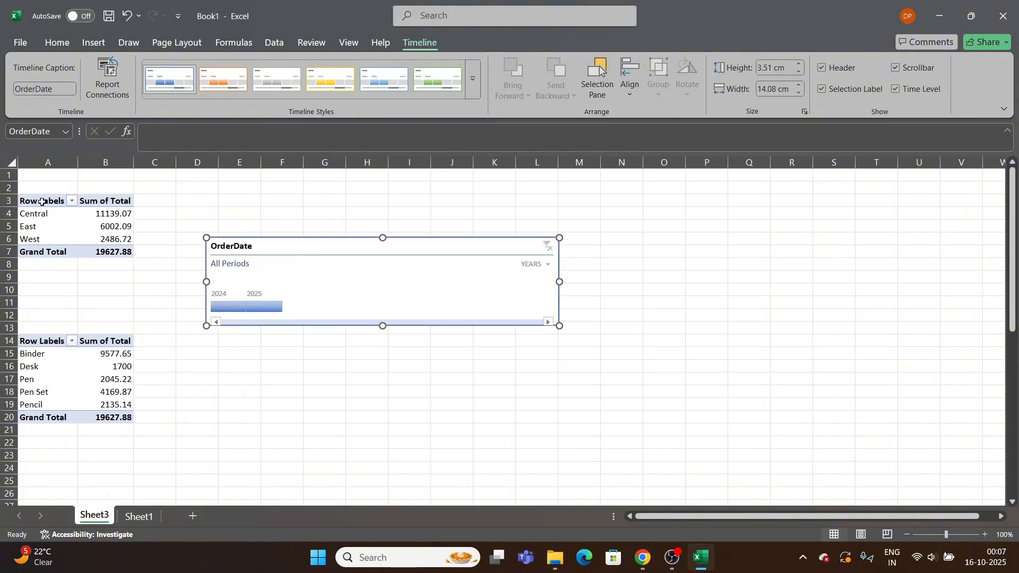
- Insert a Clustered Column PivotChart from the Region PivotTable and arrange it beside the PivotTables with the timeline below it
left_click_drag(42, 202, 104, 253)
left_click(417, 43)
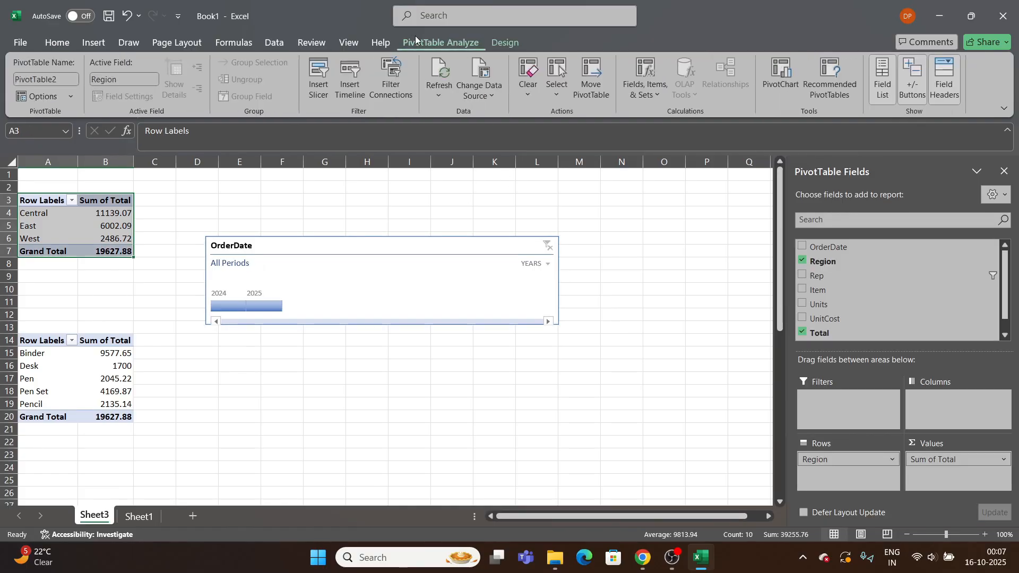
left_click(781, 77)
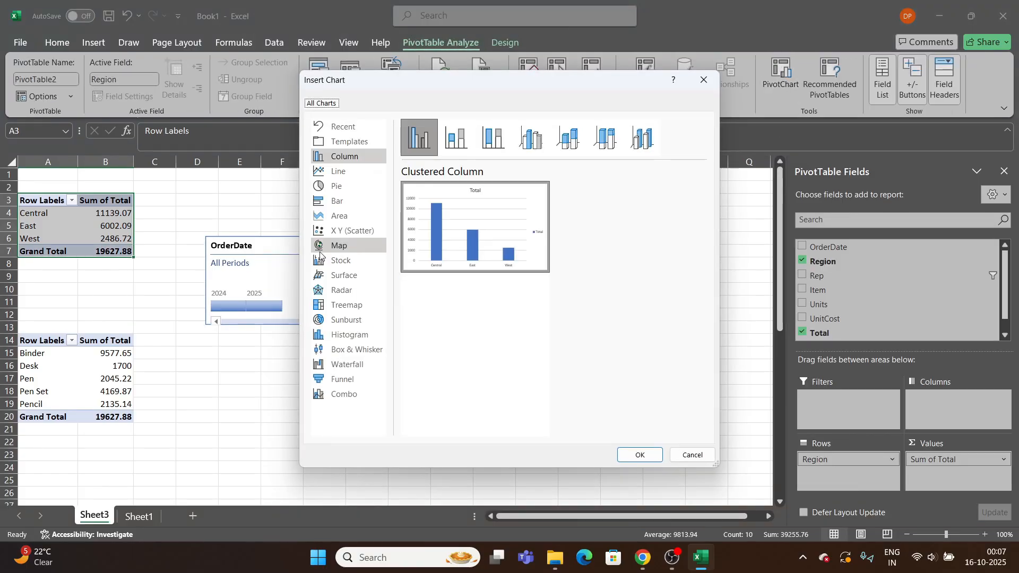
left_click(642, 456)
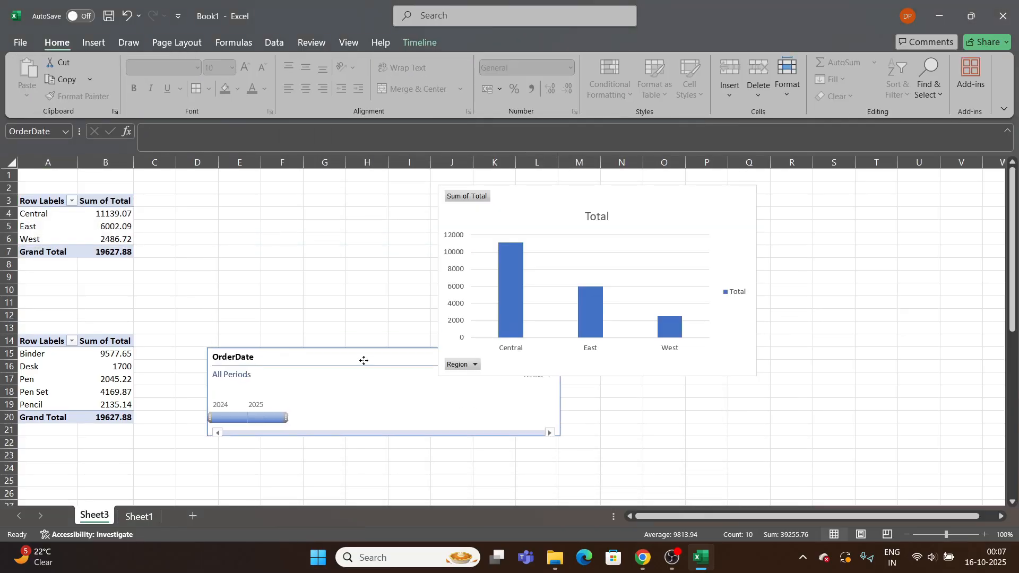
left_click_drag(364, 357, 341, 360)
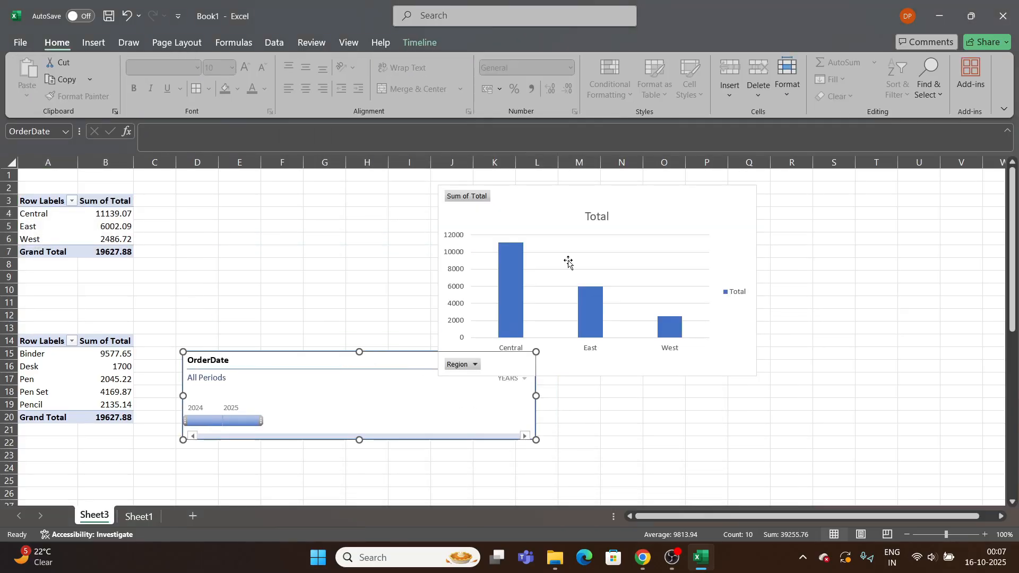
left_click_drag(603, 199, 337, 198)
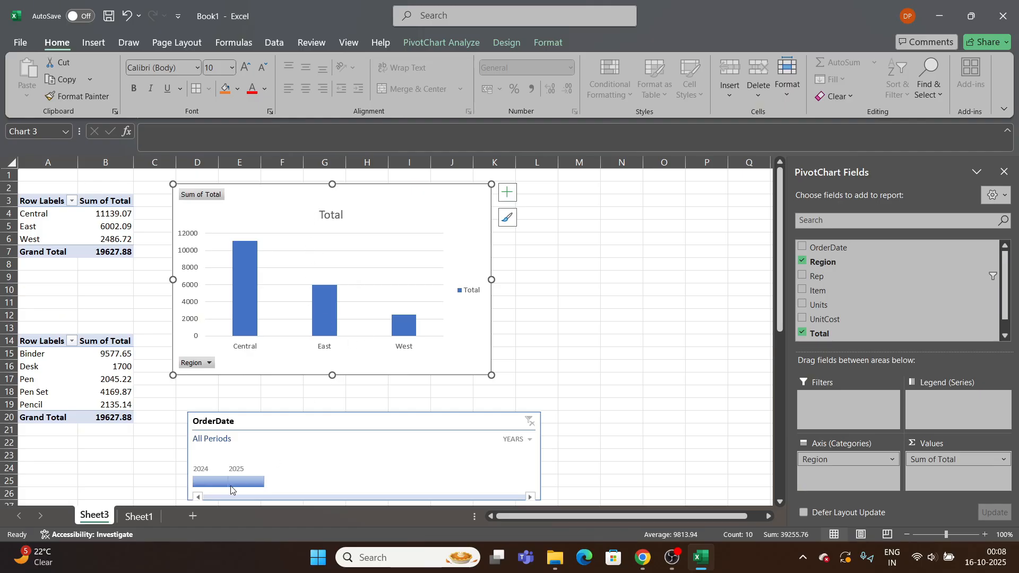
- Filter the PivotTables and PivotChart with the timeline to 2024, ending on 2025
left_click(204, 483)
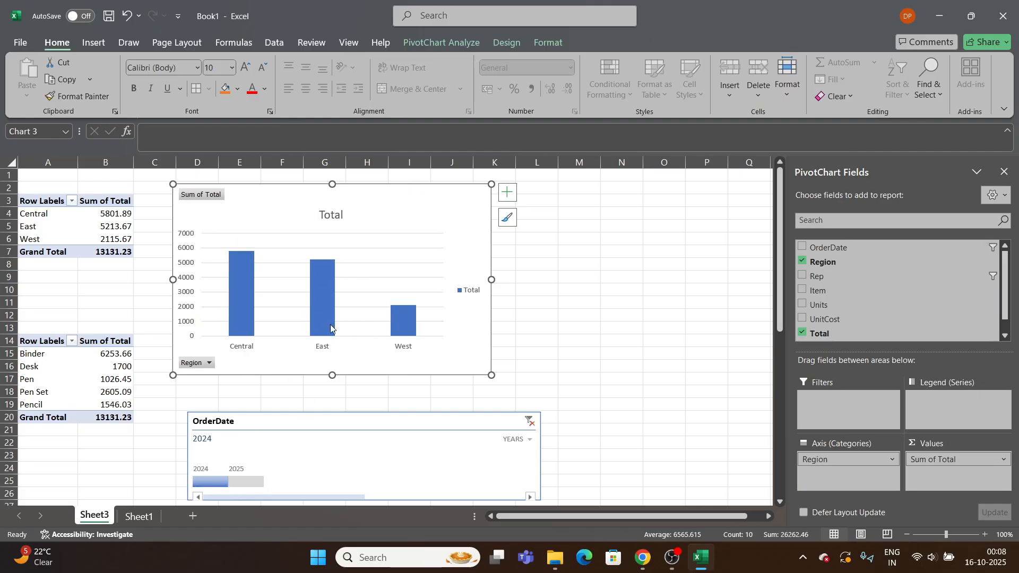
left_click(247, 484)
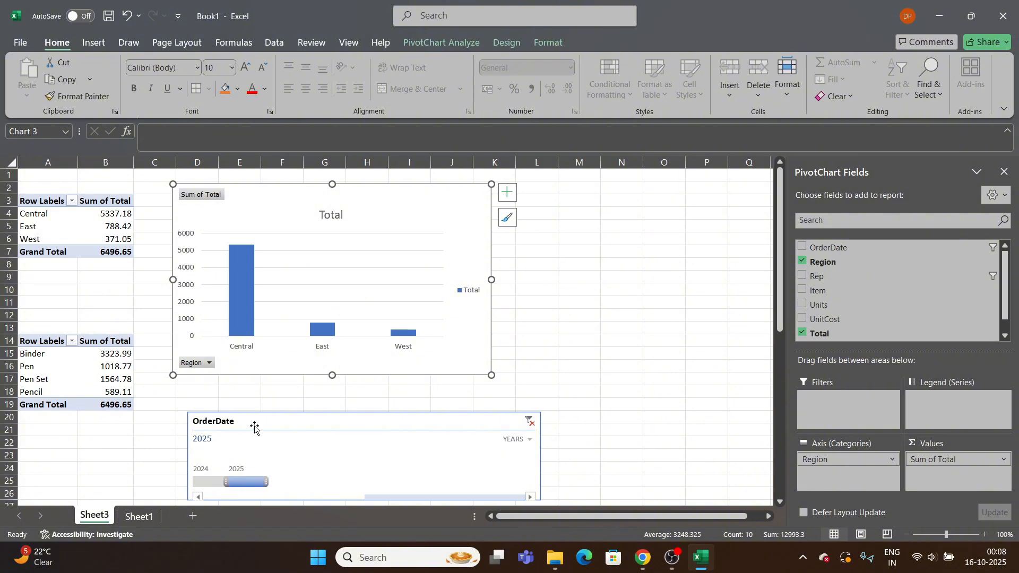
- Check the OrderDate timeline's report connections and move the timeline directly beneath the PivotChart
left_click(453, 44)
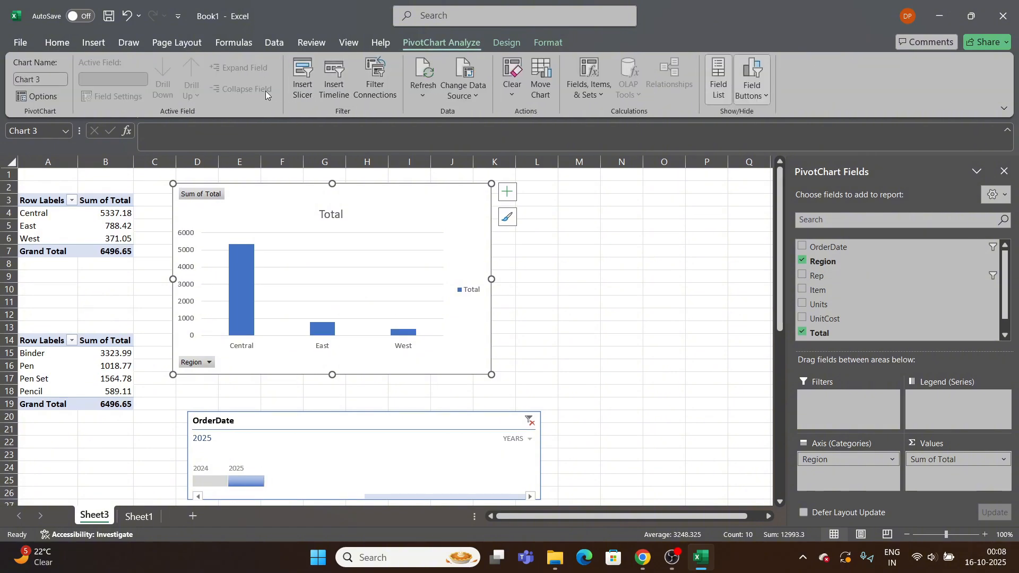
left_click(503, 451)
left_click(420, 42)
left_click(108, 80)
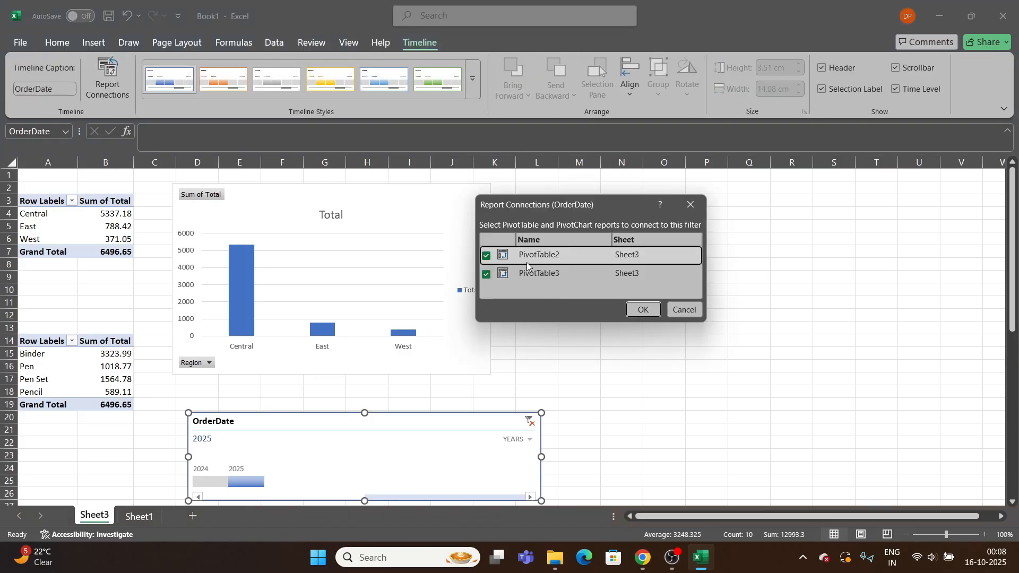
key("Escape")
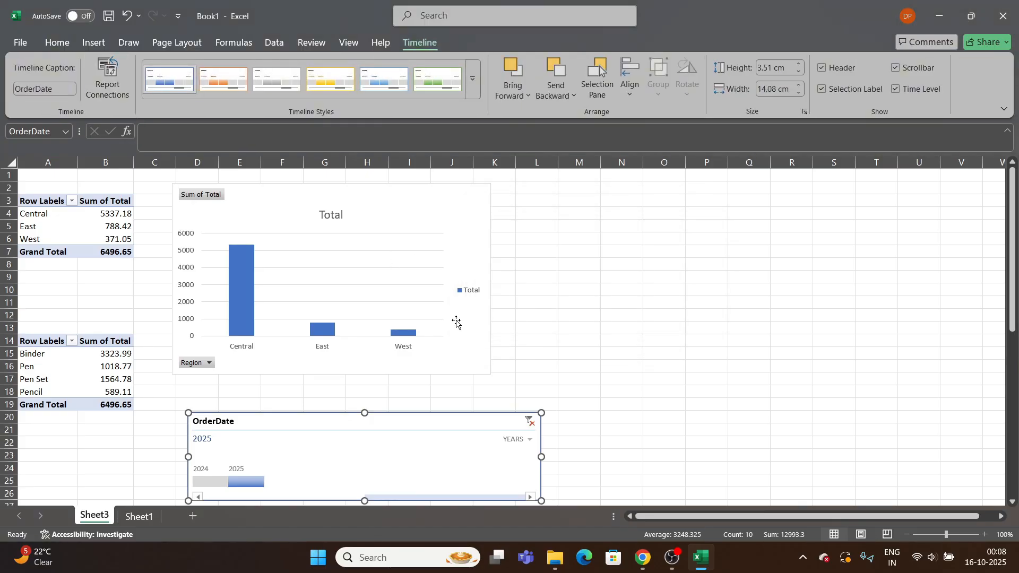
left_click_drag(330, 425, 313, 393)
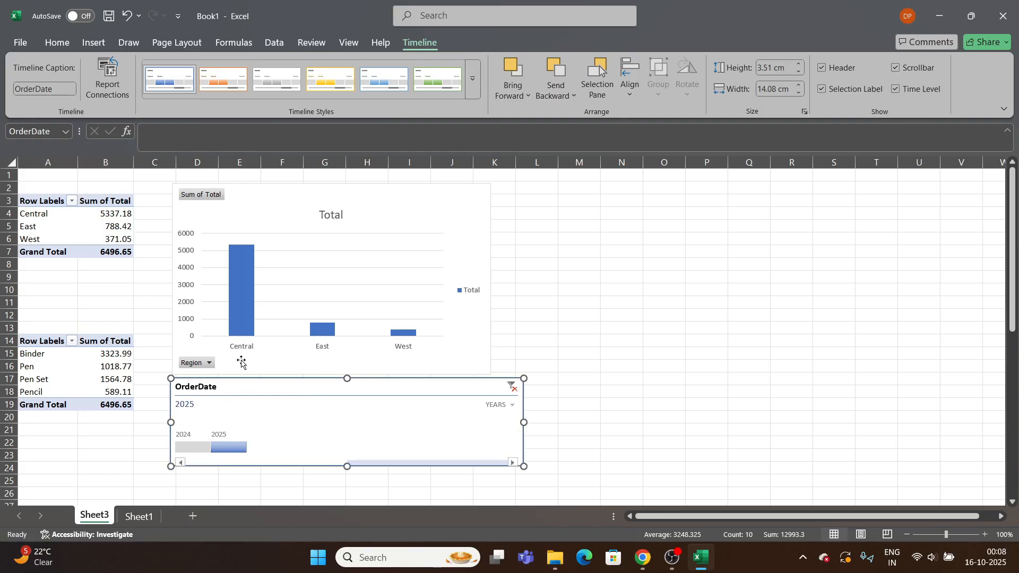
- Disconnect PivotTable2 from the OrderDate timeline and try switching the timeline between 2025 and 2024
left_click(192, 447)
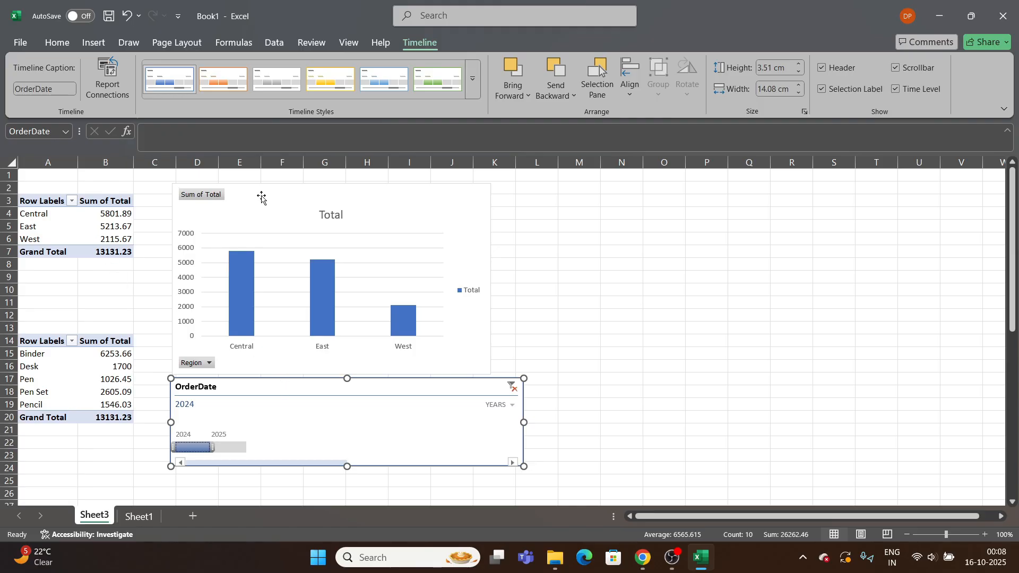
left_click(108, 80)
left_click(646, 307)
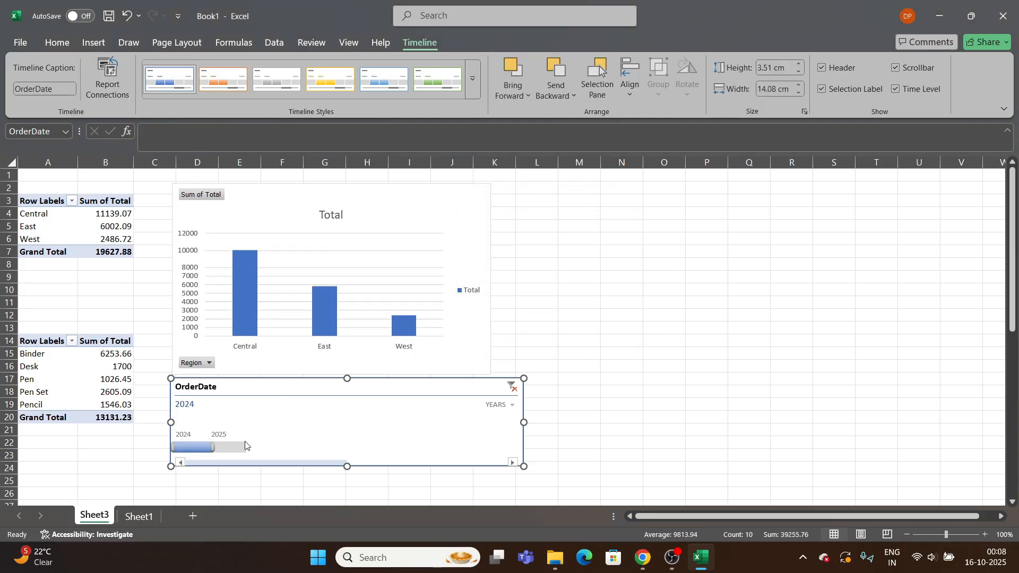
left_click(228, 447)
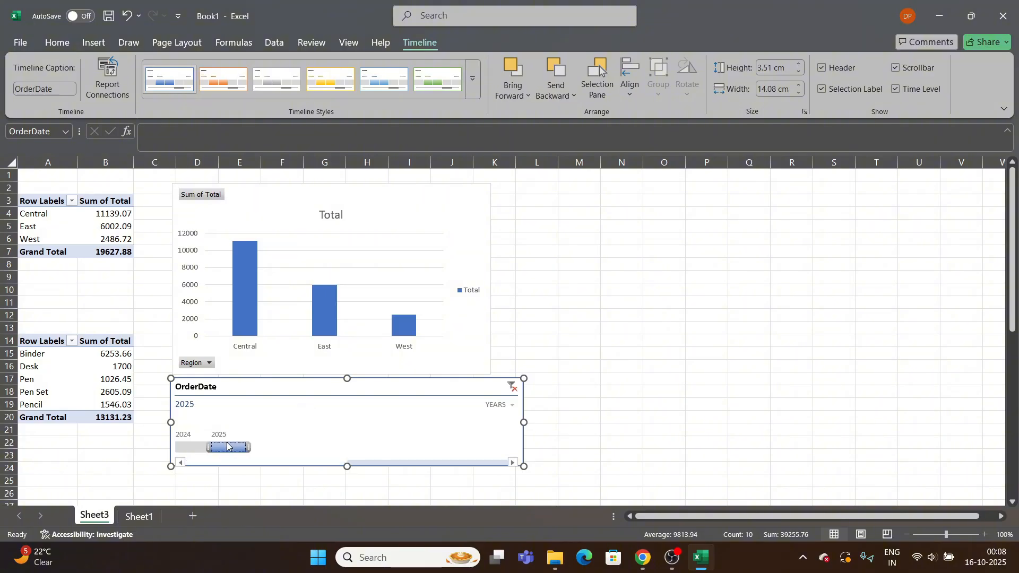
left_click(185, 446)
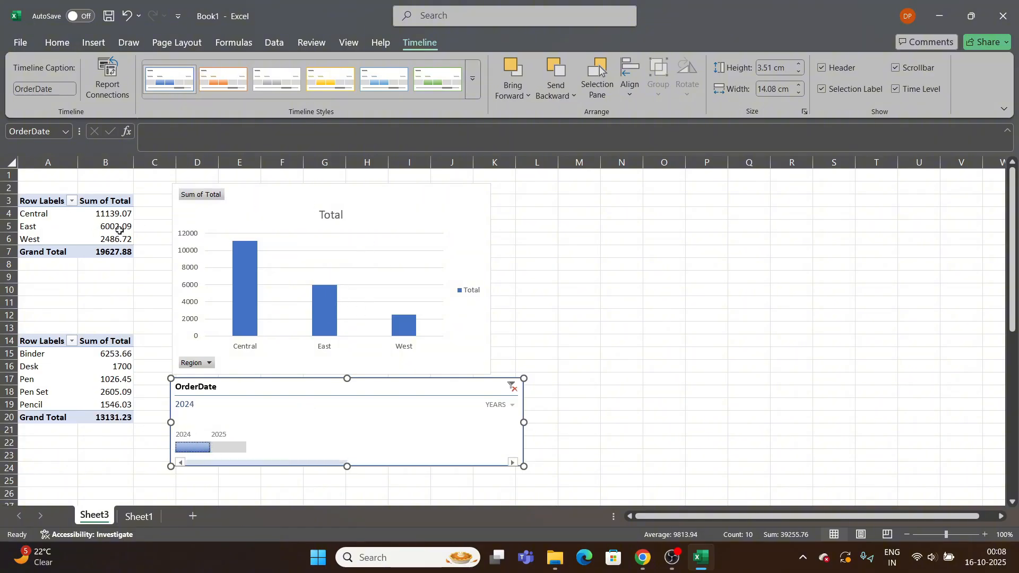
- Reconnect PivotTable2 to the OrderDate timeline and filter the reports to 2025
left_click(107, 79)
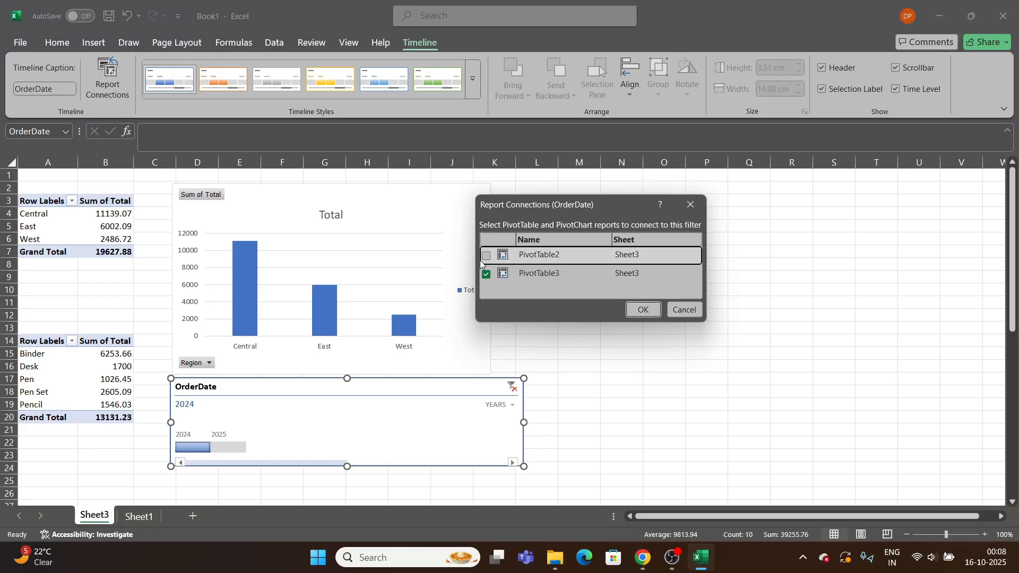
left_click(485, 256)
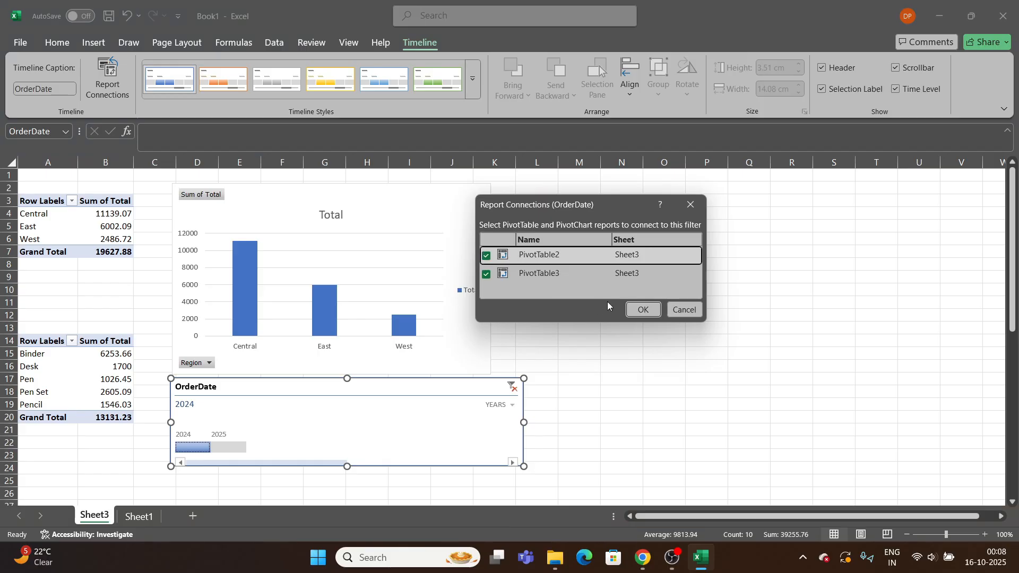
left_click(640, 310)
left_click(229, 447)
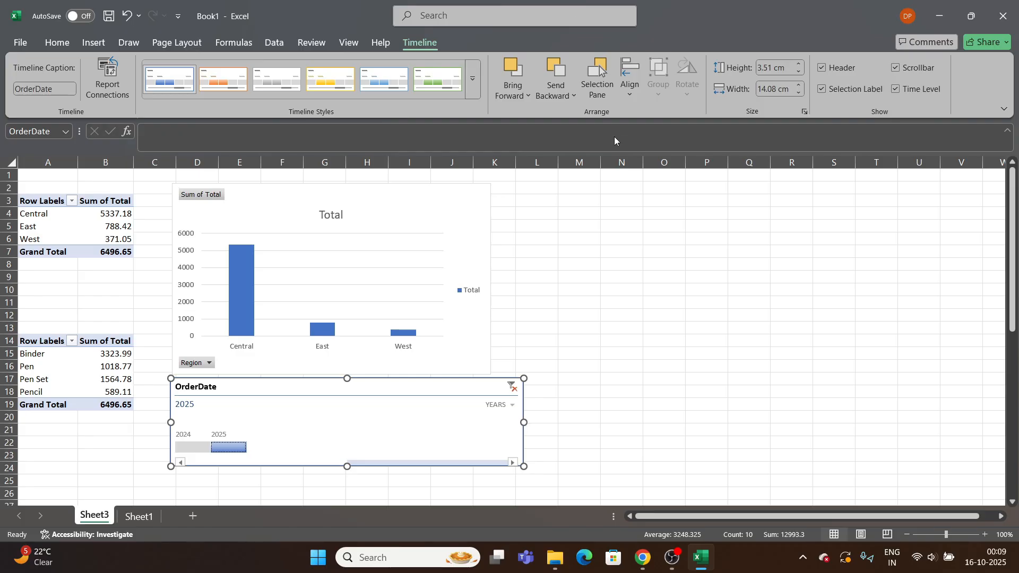
- Delete the PivotChart and the OrderDate timeline from Sheet3
left_click(375, 207)
key("Delete")
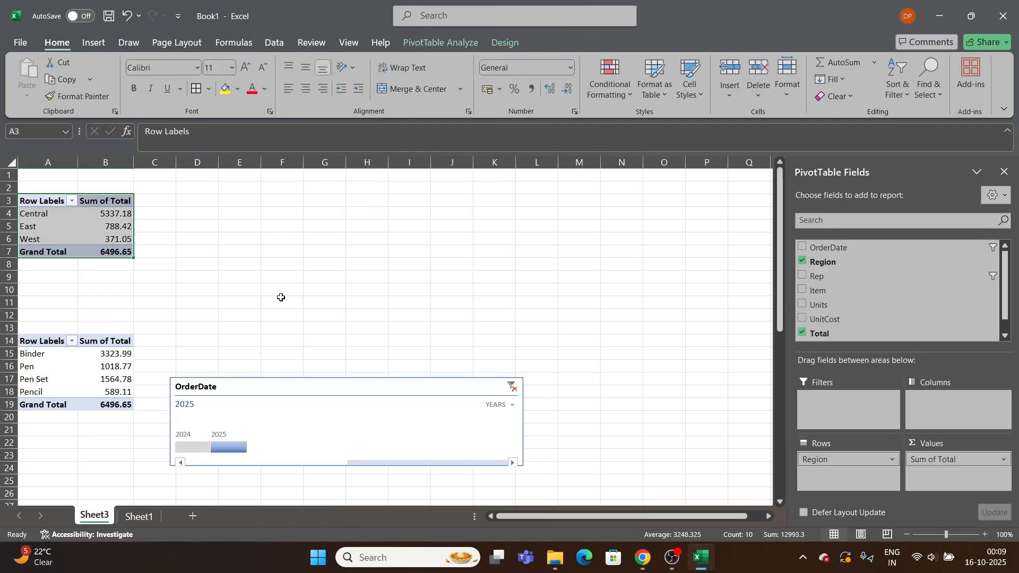
left_click(311, 389)
key("Delete")
left_click(313, 392)
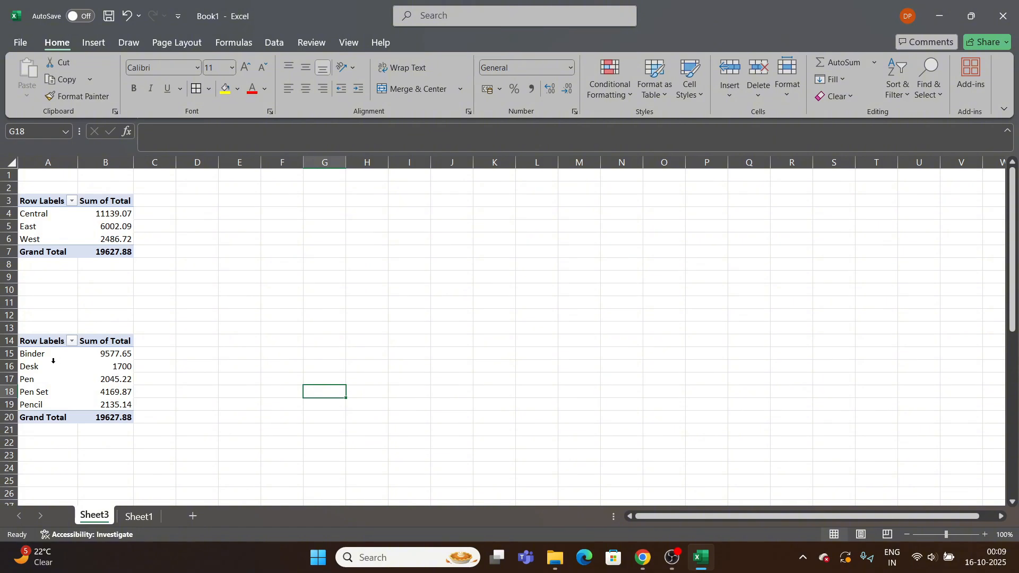
- Group the Pen, Pen Set and Pencil row labels in the Item PivotTable
left_click(51, 357)
left_click(152, 391)
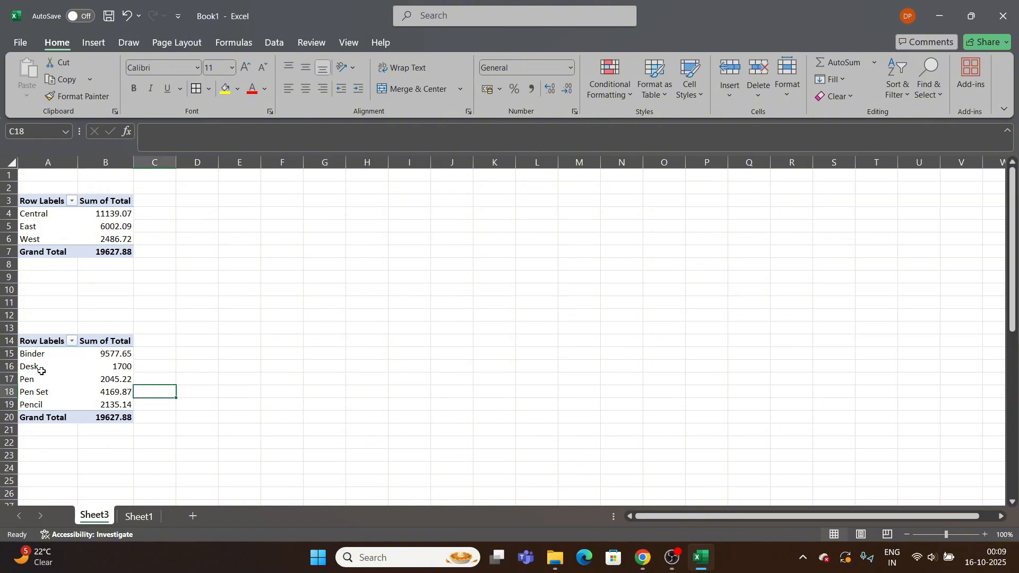
left_click(34, 379)
left_click(47, 392)
mouse_move(49, 405)
left_mouse_down()
mouse_move(48, 355)
mouse_move(49, 408)
left_mouse_up()
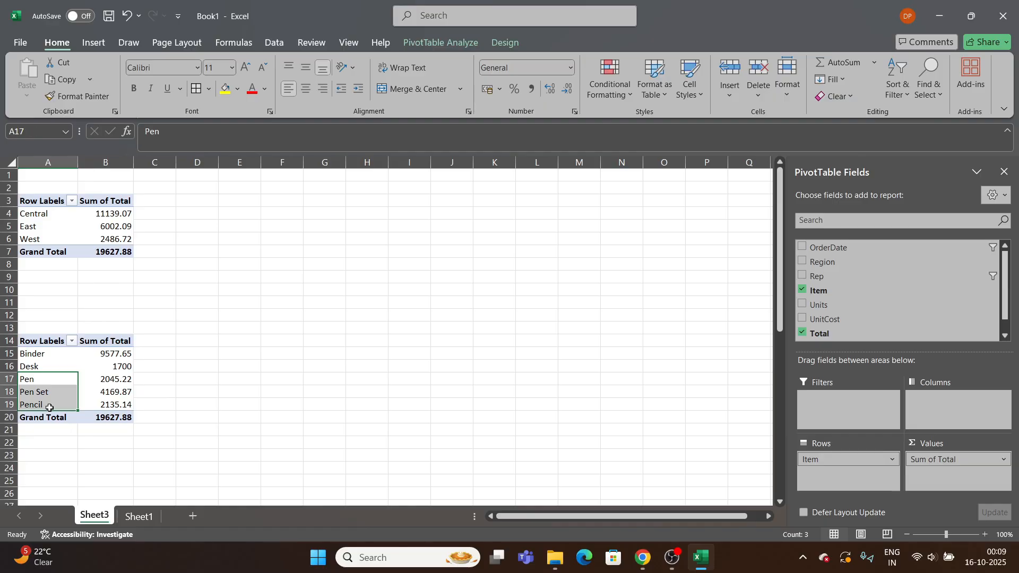
right_click(74, 381)
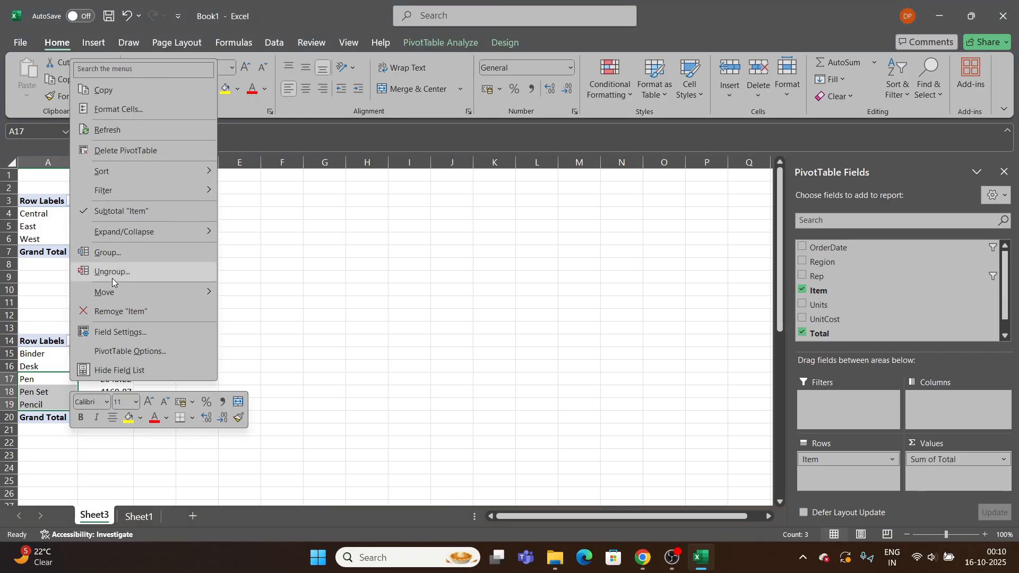
left_click(129, 250)
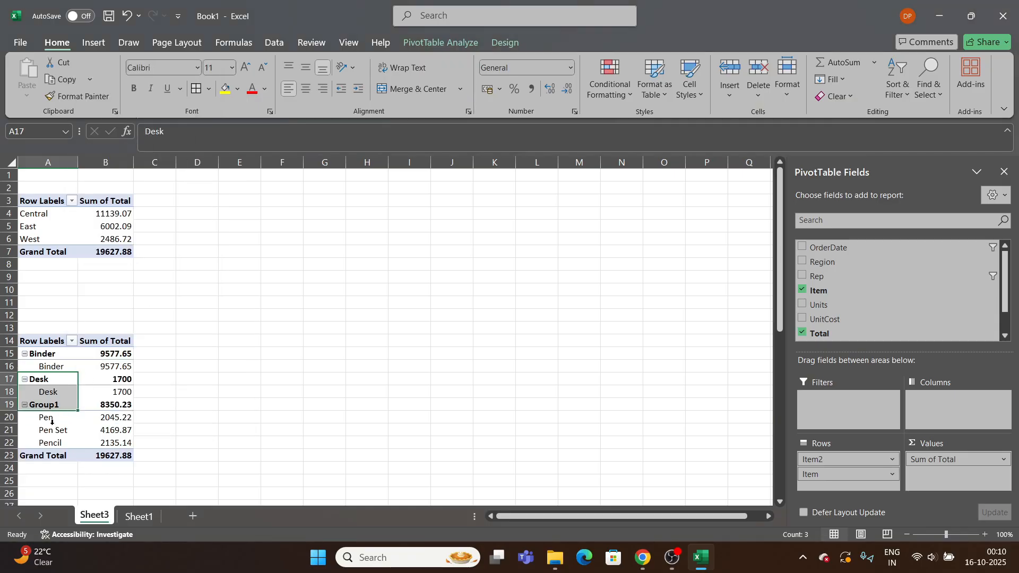
- Group the Binder and Desk row labels in the Item PivotTable
left_click(60, 416)
left_click_drag(60, 417, 59, 443)
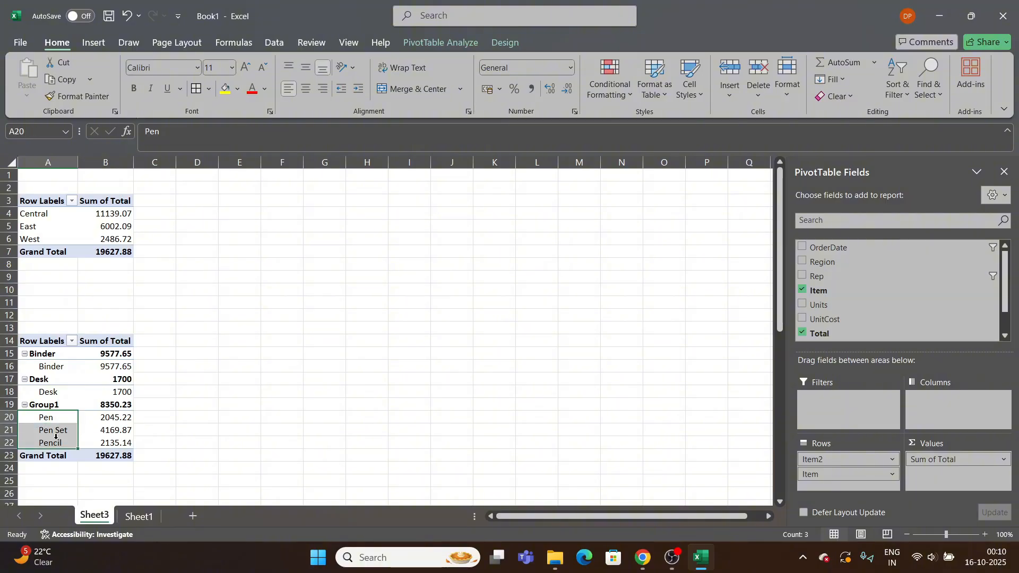
left_click(61, 367)
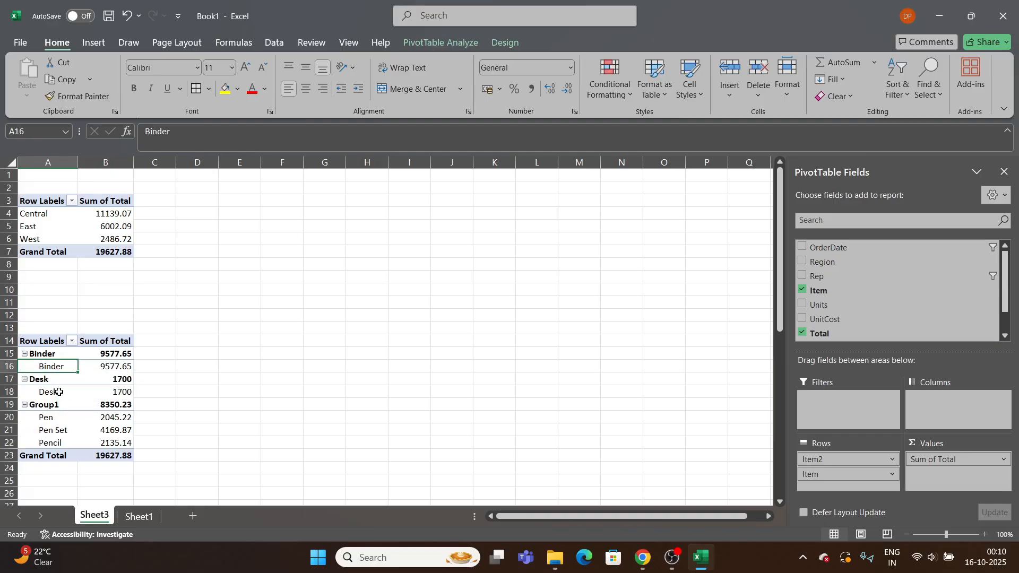
left_click(59, 391, "ctrl")
right_click(67, 372)
left_click(100, 242)
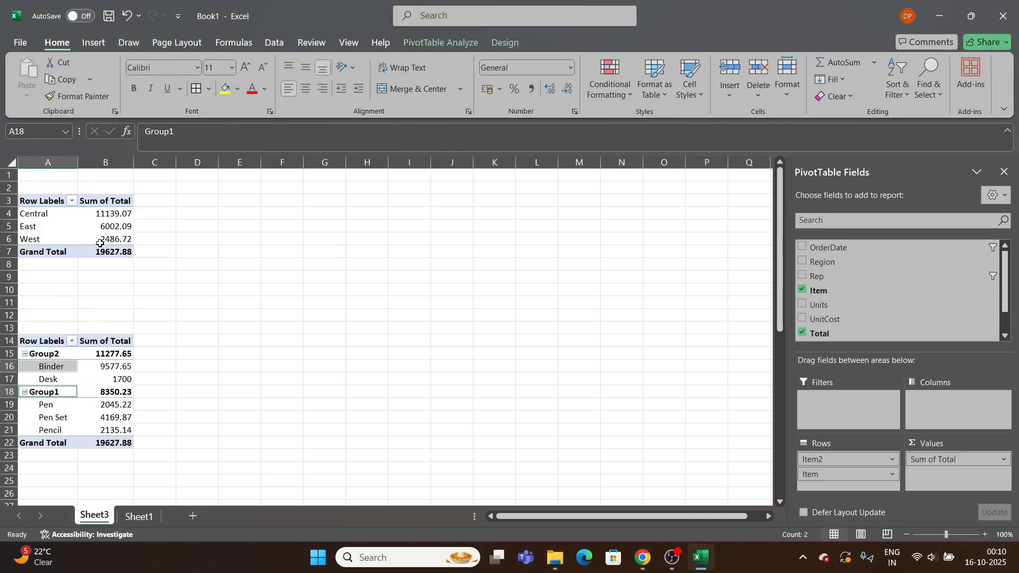
- Rename the group containing Binder and Desk as "test 1"
left_click(62, 354)
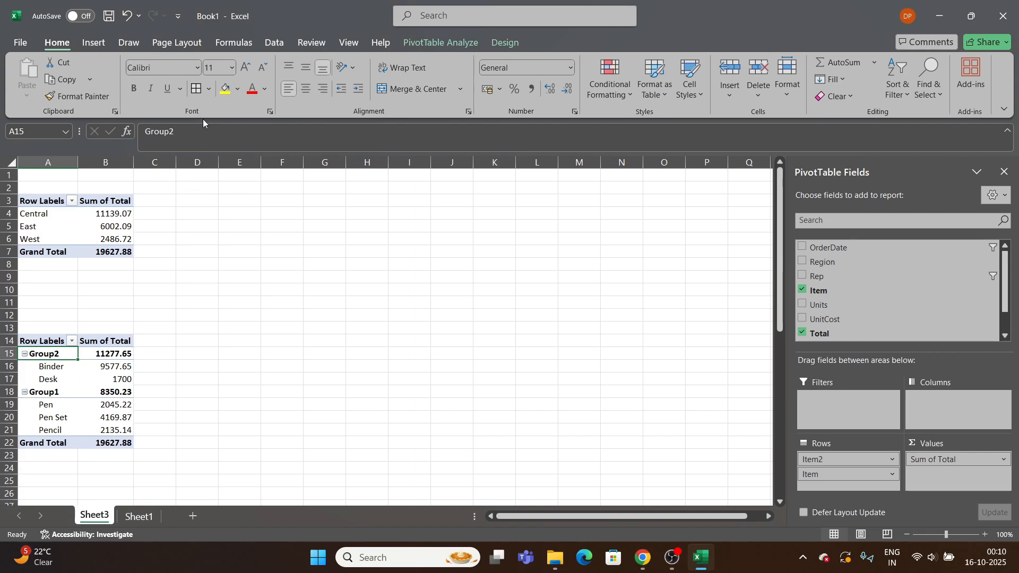
type("tesy")
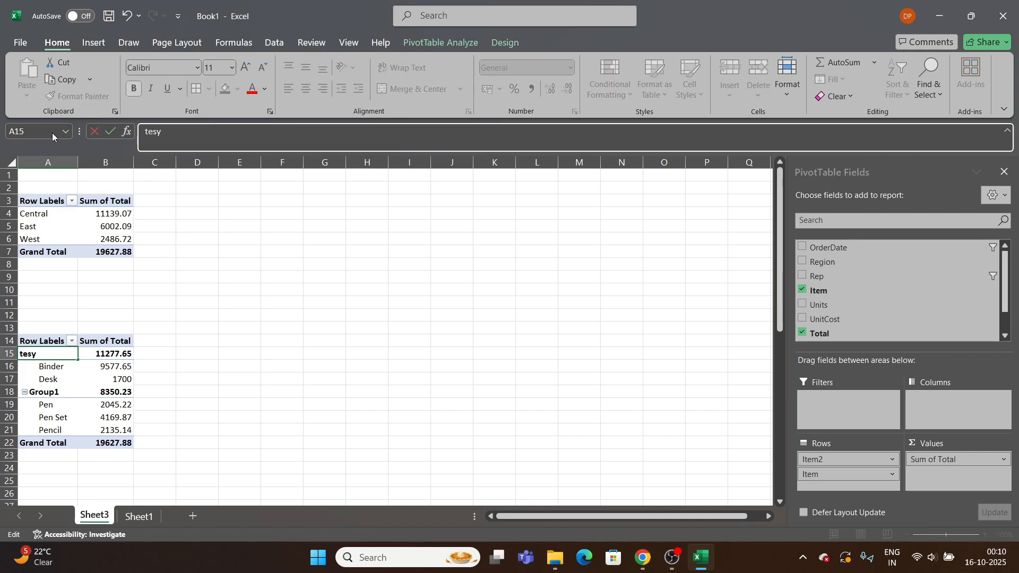
key("BackSpace")
type("t 1")
key("Return")
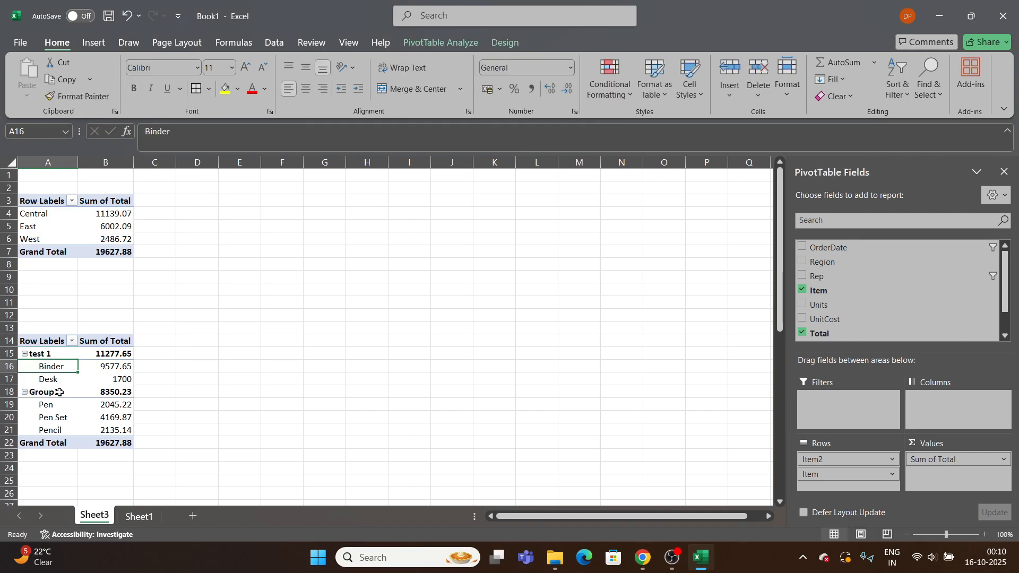
- Rename the group containing Pen, Pen Set and Pencil as "Test 2"
key("Down")
key("Down")
key("BackSpace")
type("Test 2")
key("Return")
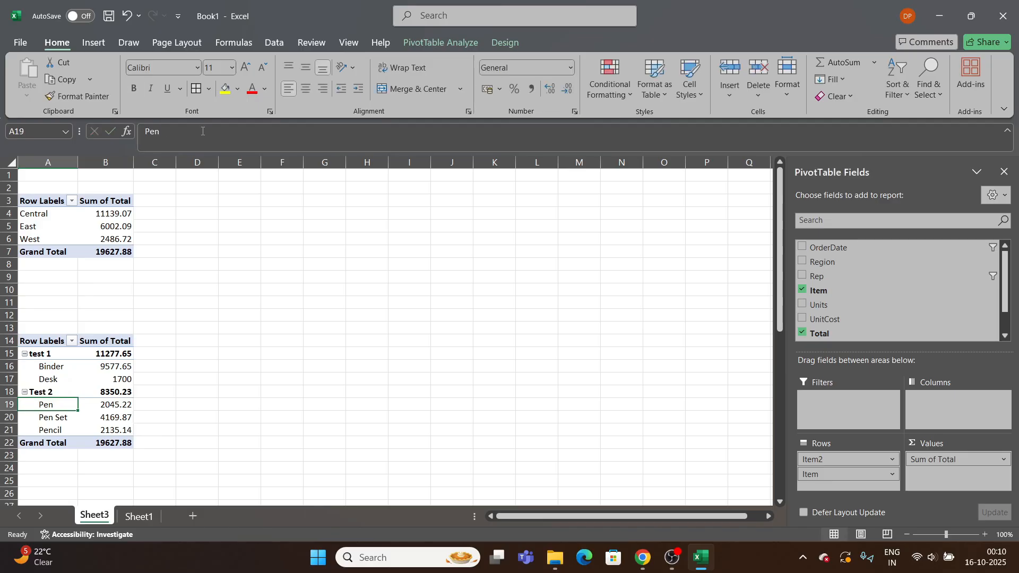
- Ungroup both the test 1 and Test 2 groups in the Item PivotTable
left_click(42, 356)
right_click(43, 356)
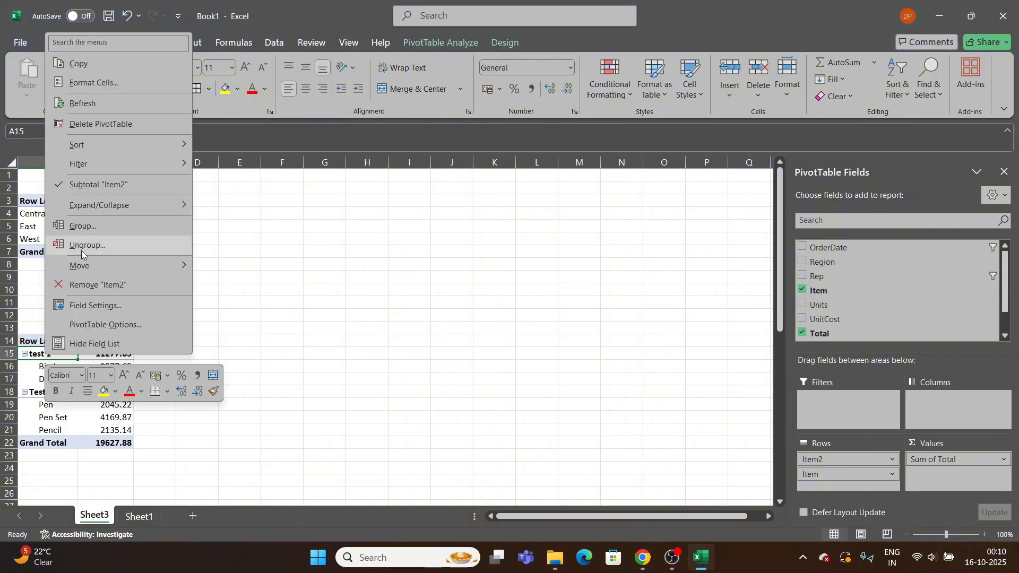
left_click(81, 251)
left_click(514, 313)
left_click_drag(47, 417, 53, 443)
right_click(53, 443)
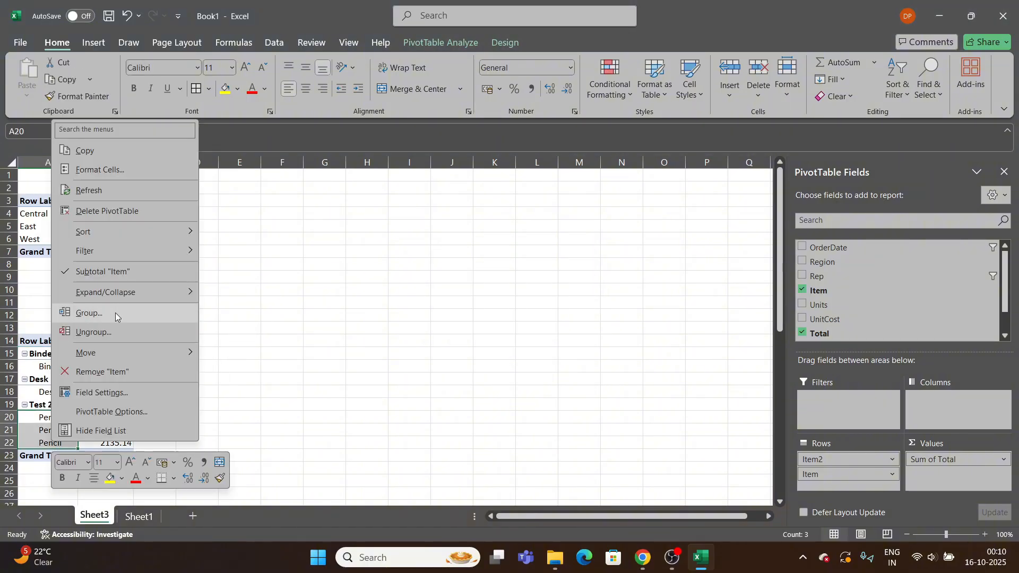
left_click(103, 331)
left_click(121, 377)
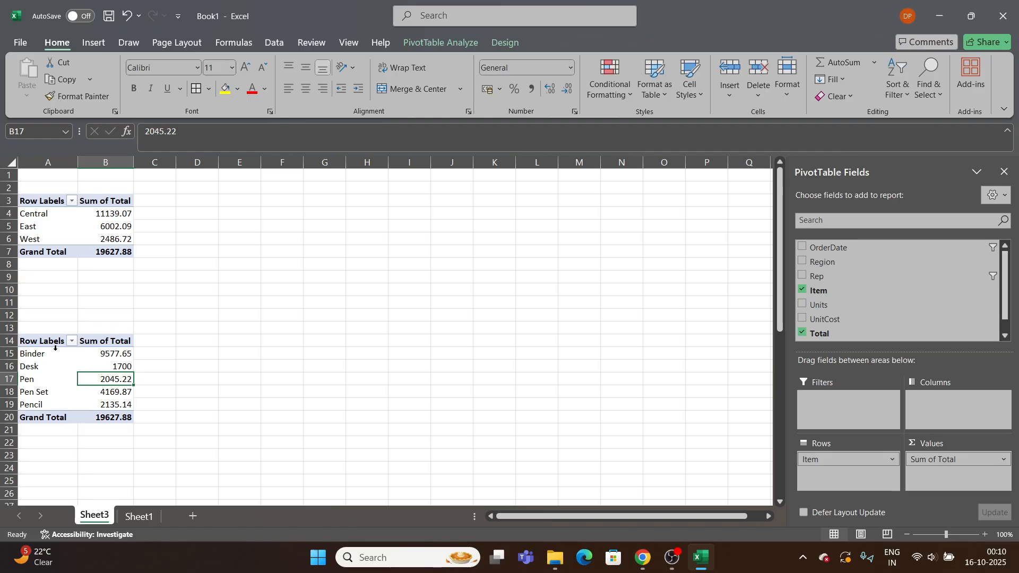
- Group Pen, Pen Set and Pencil together, and group Binder with Desk, in the Item PivotTable
mouse_move(56, 354)
left_mouse_down()
mouse_move(54, 399)
mouse_move(53, 379)
mouse_move(24, 405)
left_mouse_up()
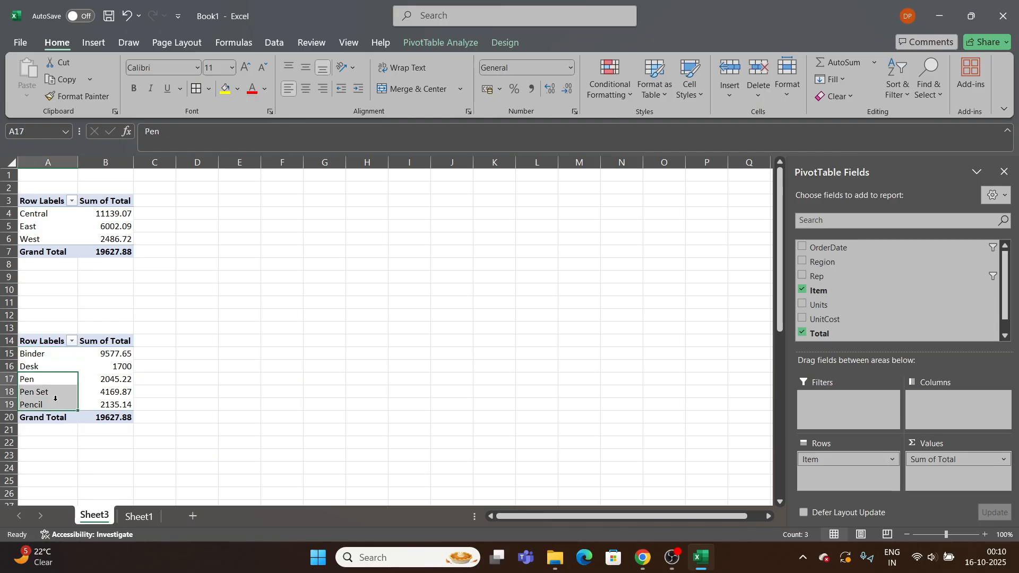
right_click(66, 380)
left_click(101, 262)
left_click(57, 365)
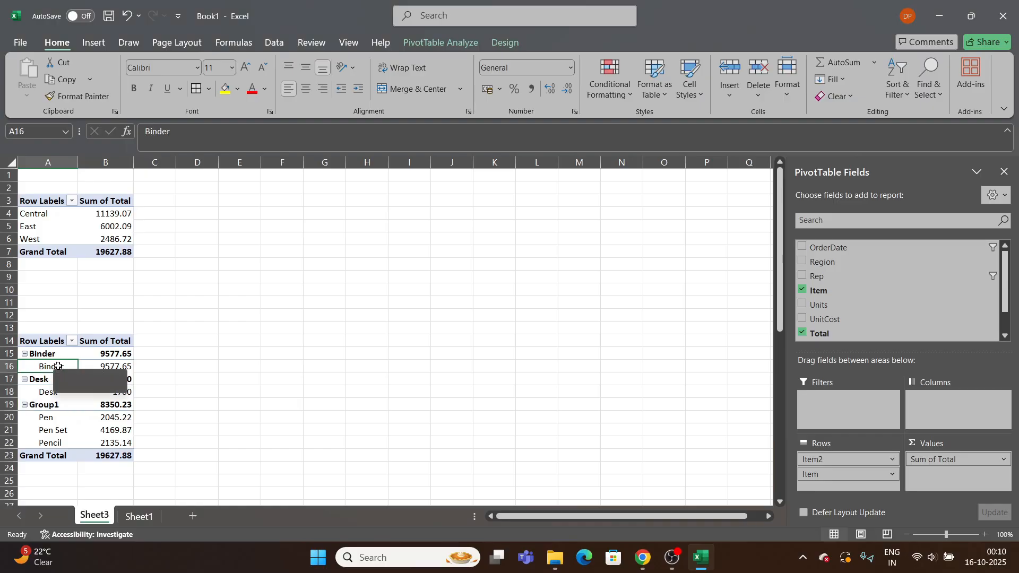
left_click(55, 391, "ctrl")
right_click(69, 368)
left_click(103, 241)
- Collapse both item groups and examine the PivotTable's grand total
left_click(24, 354)
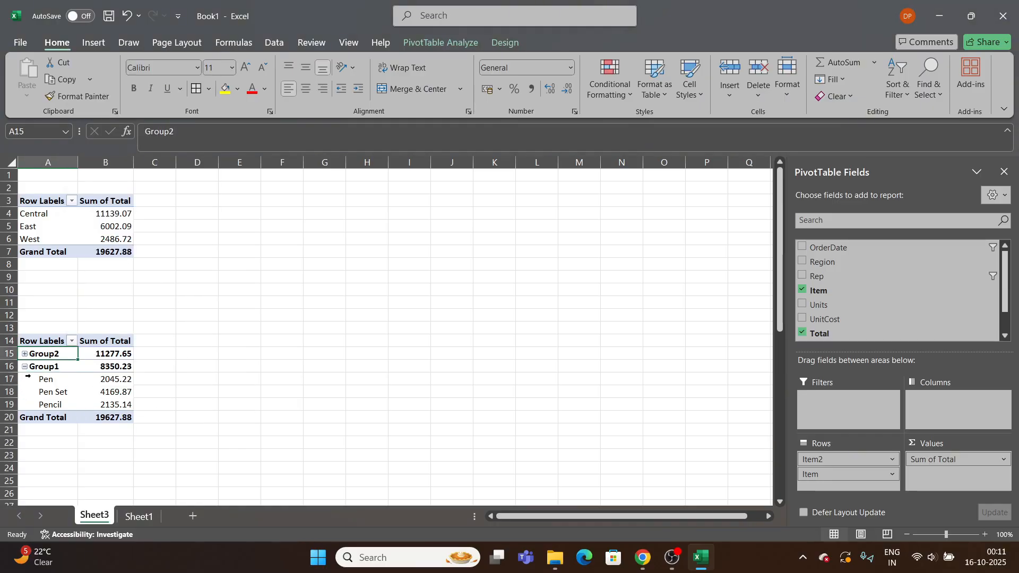
left_click(25, 366)
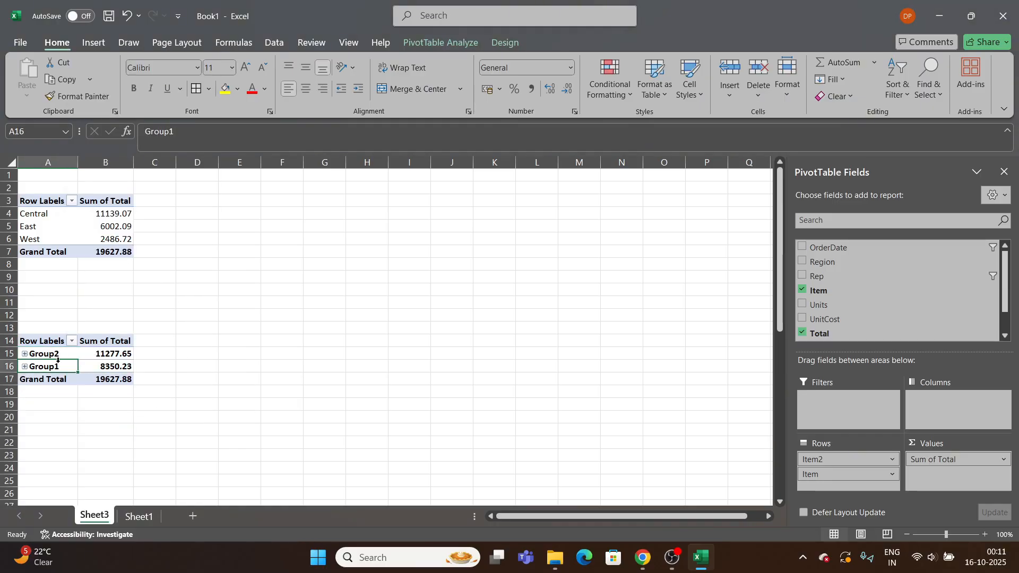
scroll(58, 361, "up", 5)
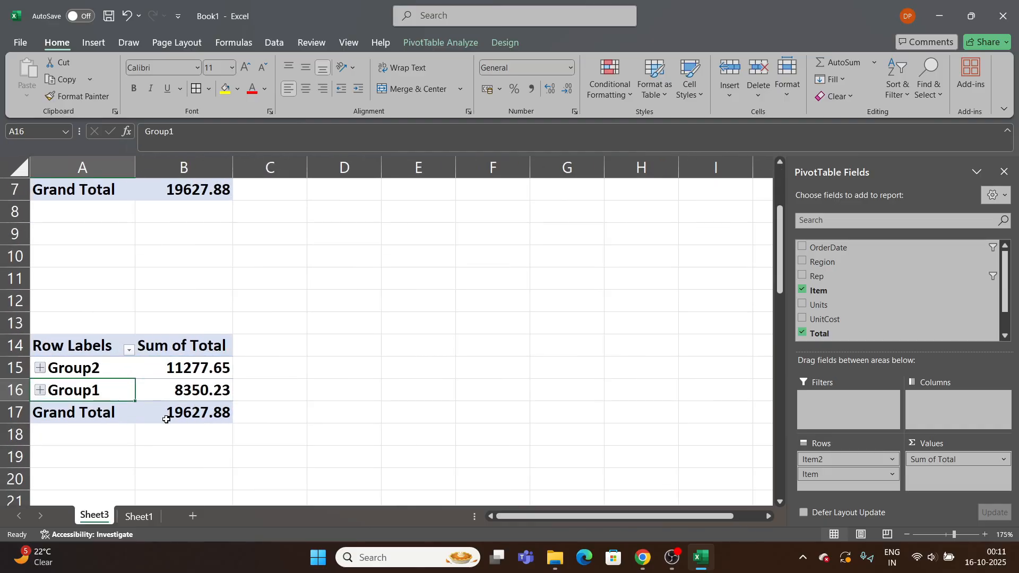
left_click(169, 419)
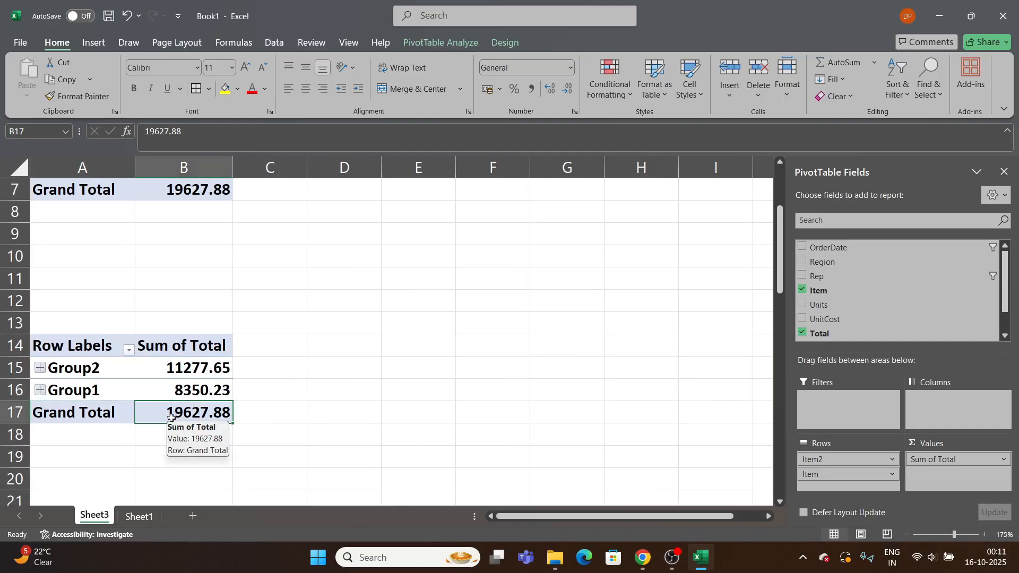
- Expand both item groups and examine the items and totals inside each one
left_click(40, 368)
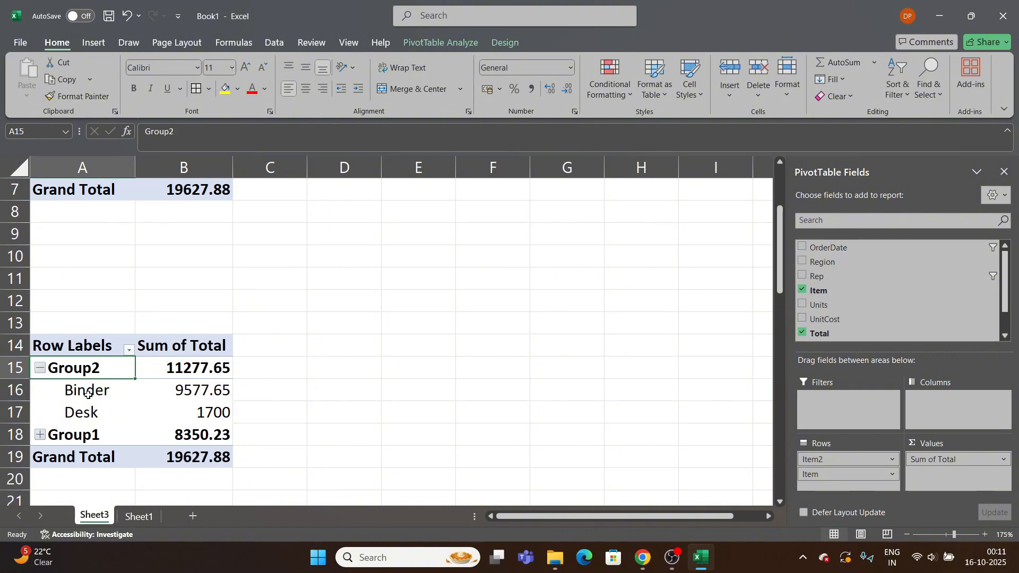
mouse_move(87, 395)
left_mouse_down()
mouse_move(88, 410)
mouse_move(185, 411)
left_mouse_up()
left_click(40, 434)
scroll(154, 412, "down", 2)
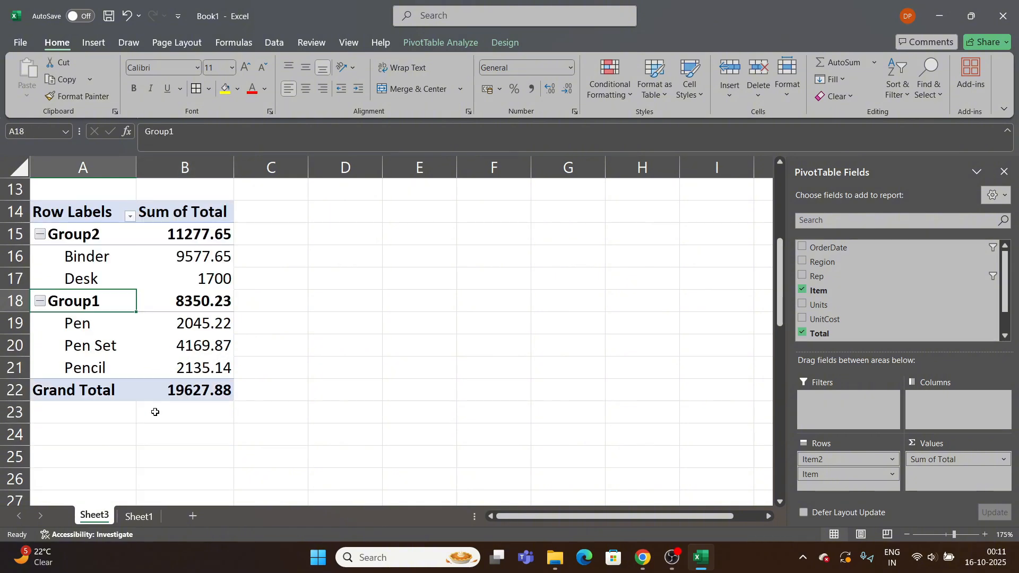
mouse_move(85, 323)
left_mouse_down()
mouse_move(87, 366)
mouse_move(147, 365)
left_mouse_up()
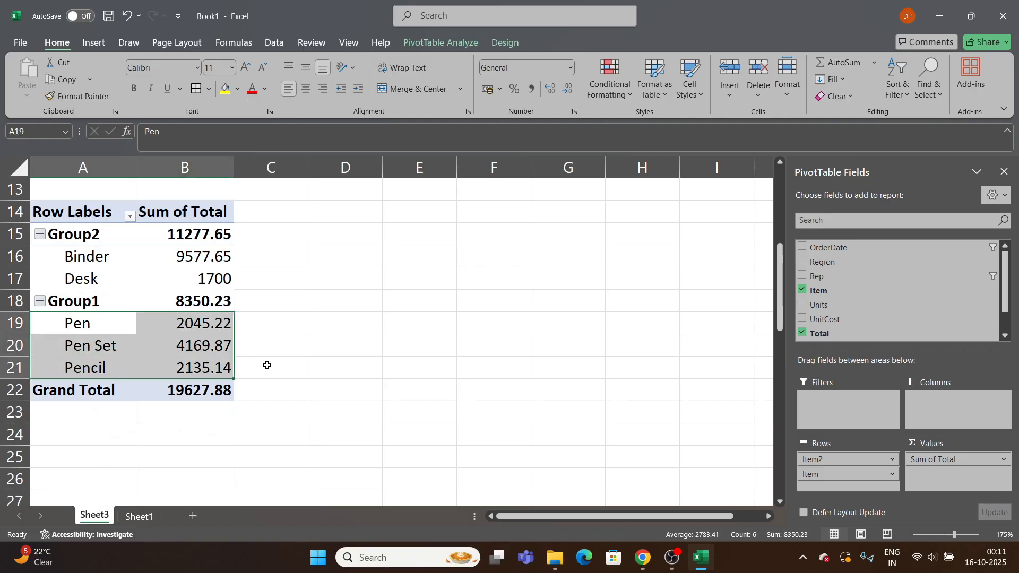
scroll(265, 381, "up", 3)
scroll(265, 381, "down", 3)
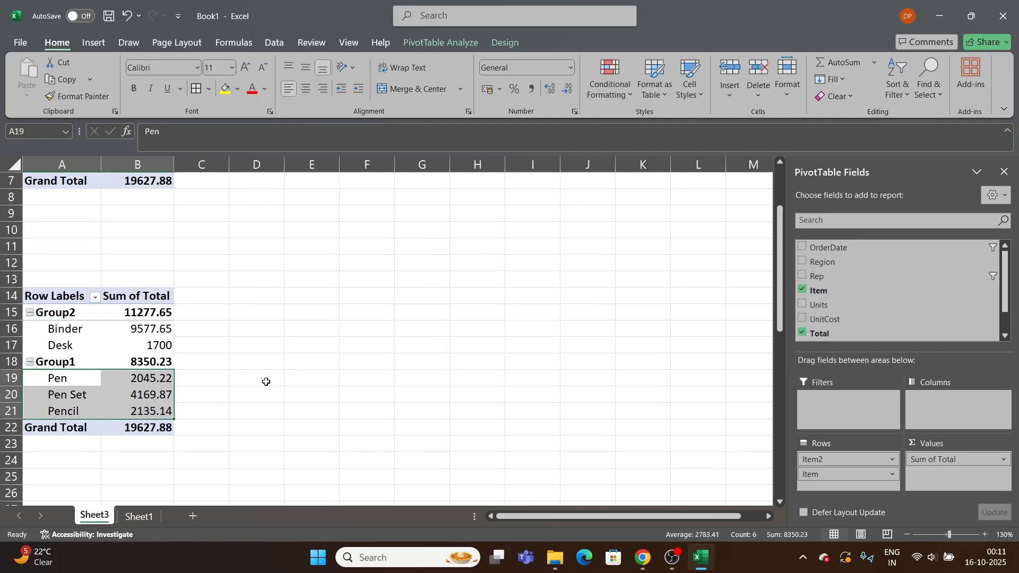
scroll(266, 381, "up", 2)
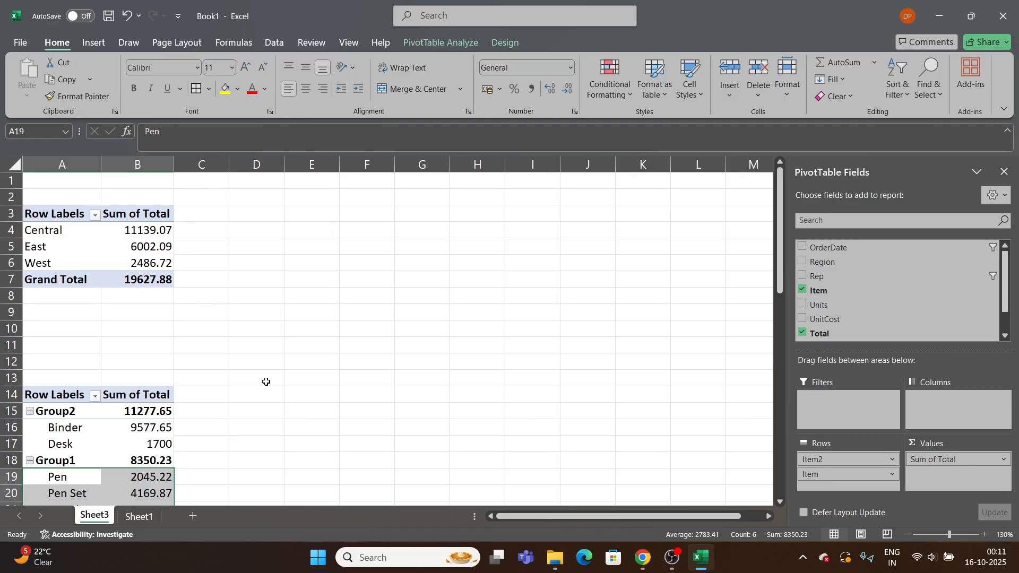
scroll(266, 381, "down", 1)
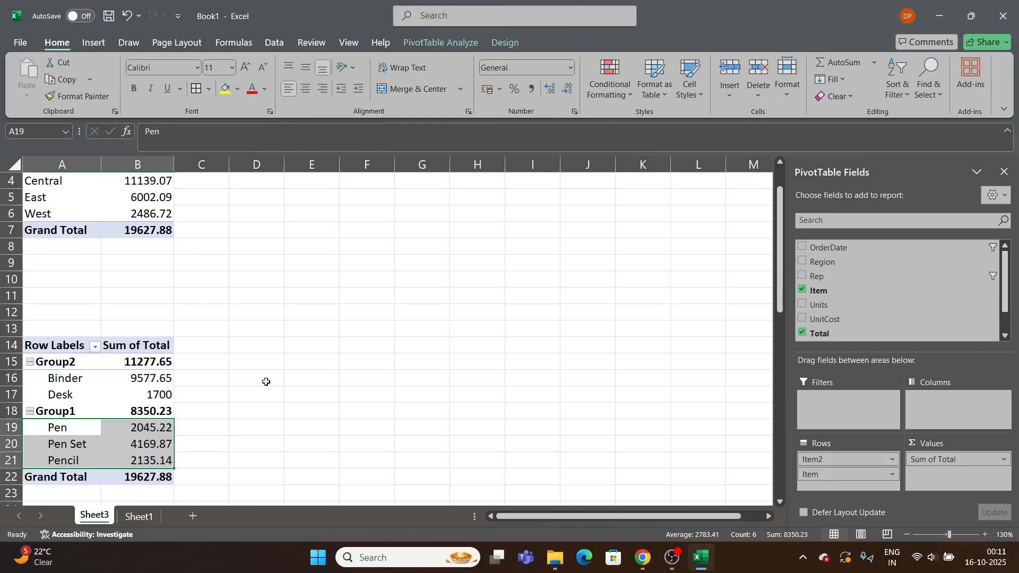